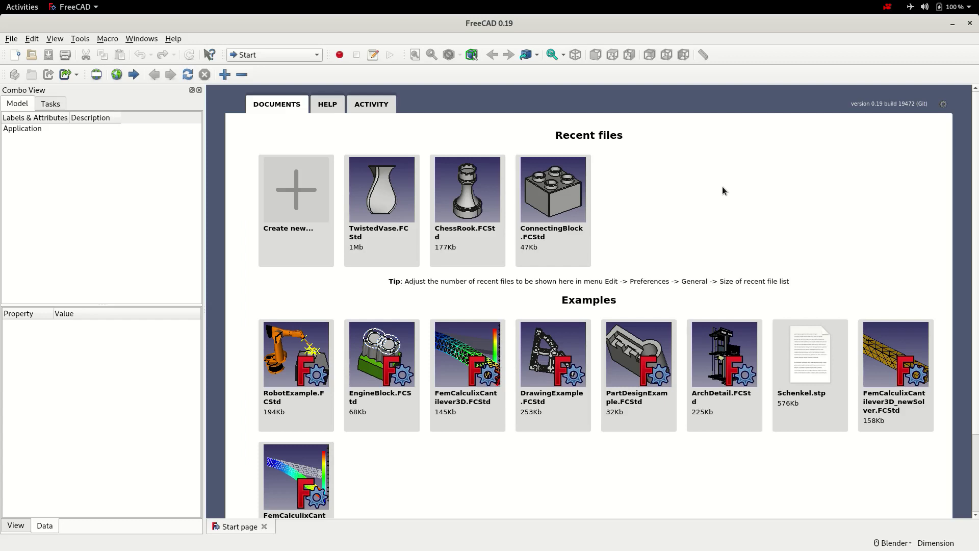
Create a new document and save it as HouseSign in the Documents/FreeCAD-Tutorial folder.
left_click(15, 55)
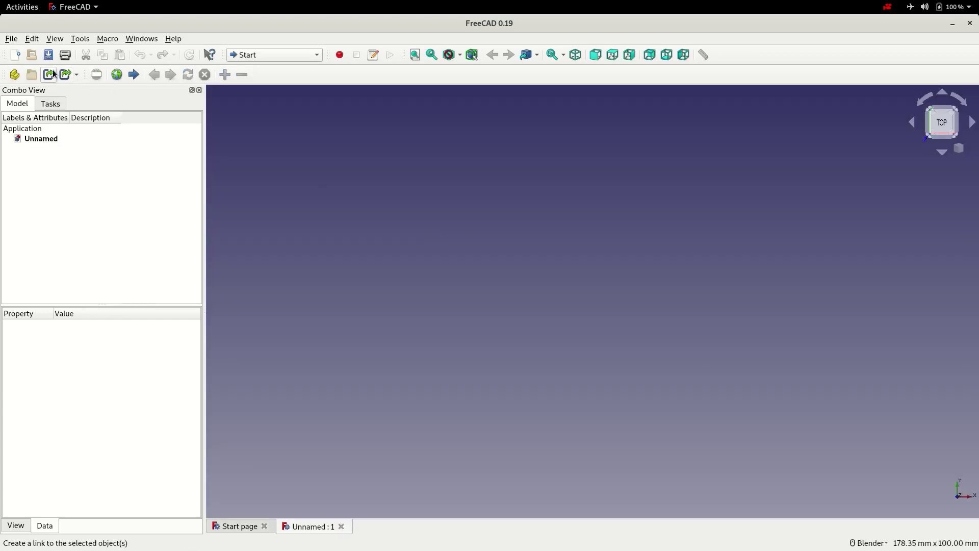
left_click(48, 55)
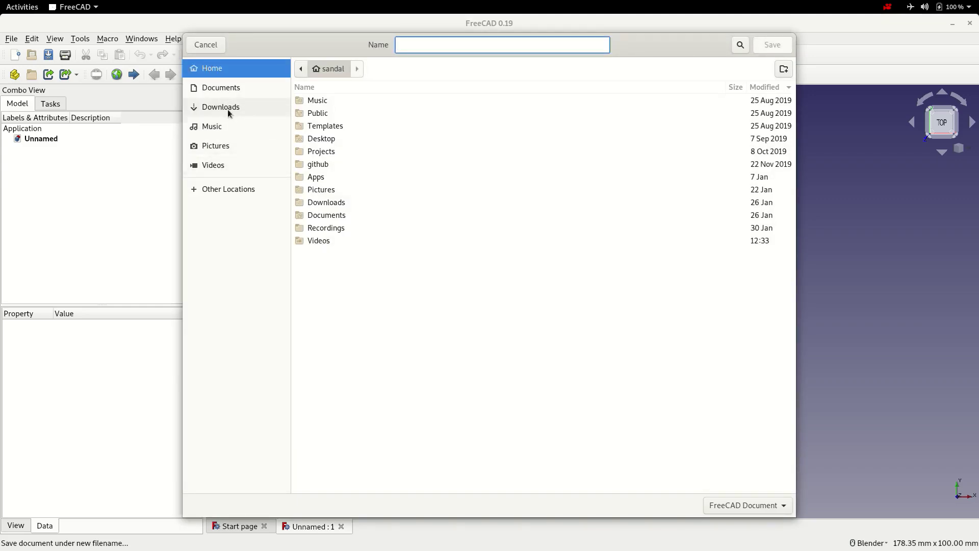
left_click(222, 89)
double_click(316, 112)
left_click(463, 43)
type("House")
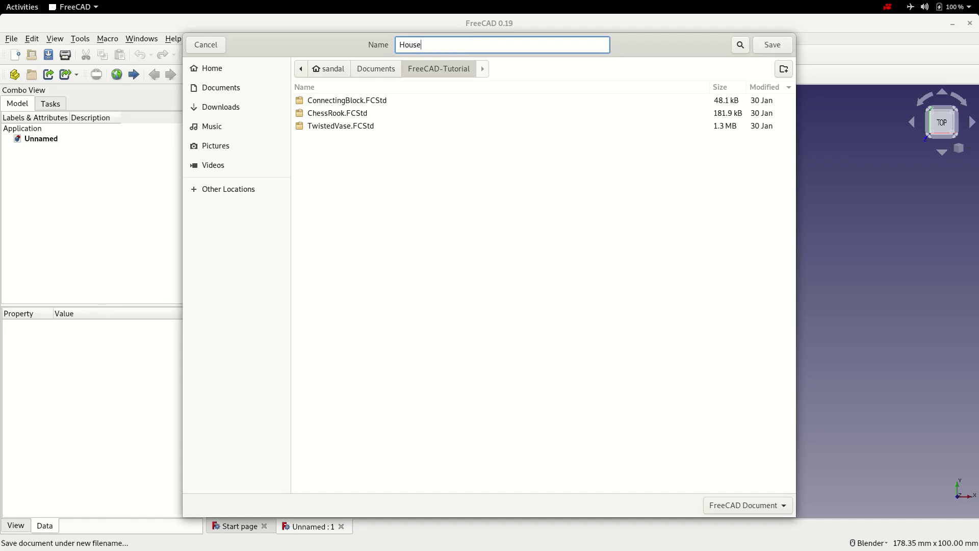
type("Sign")
left_click(769, 45)
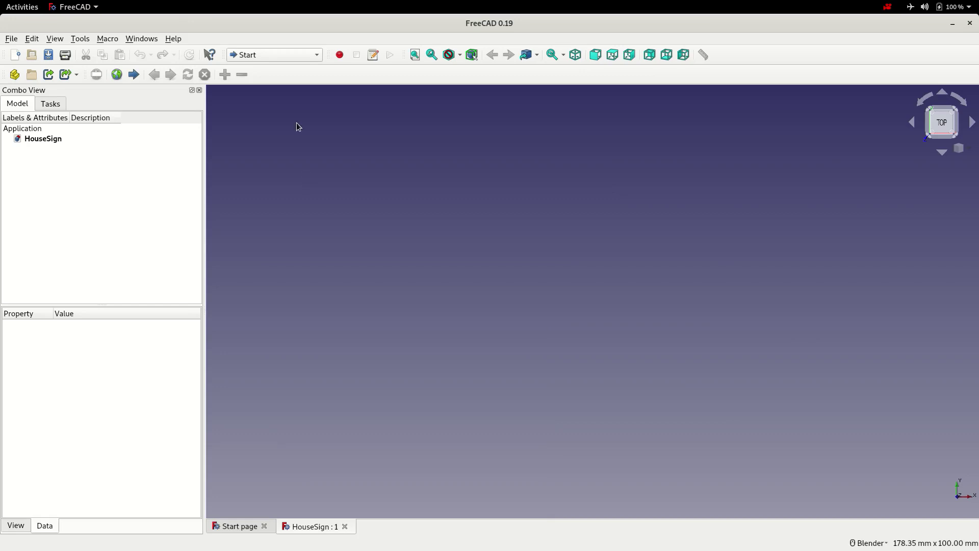
Switch to the Part Design workbench and create a new body.
left_click(318, 54)
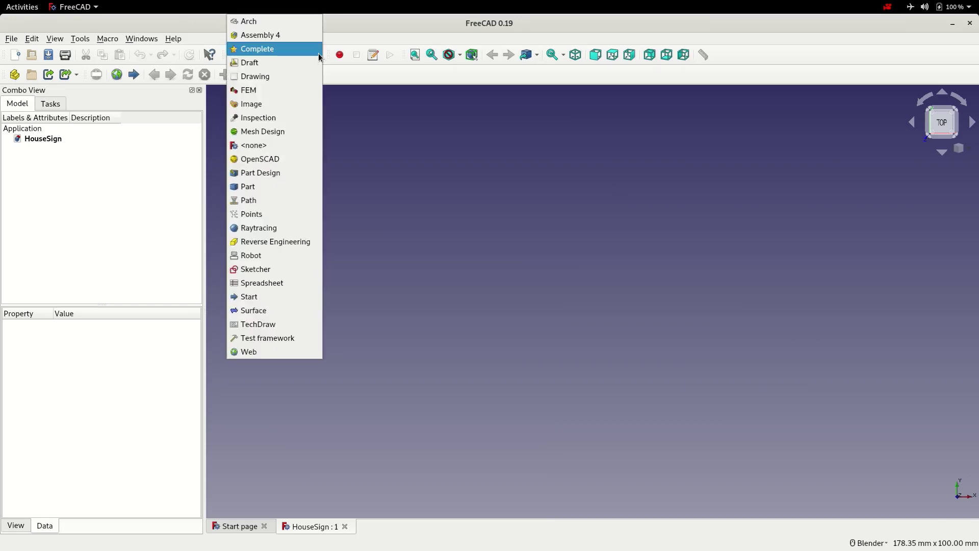
left_click(273, 173)
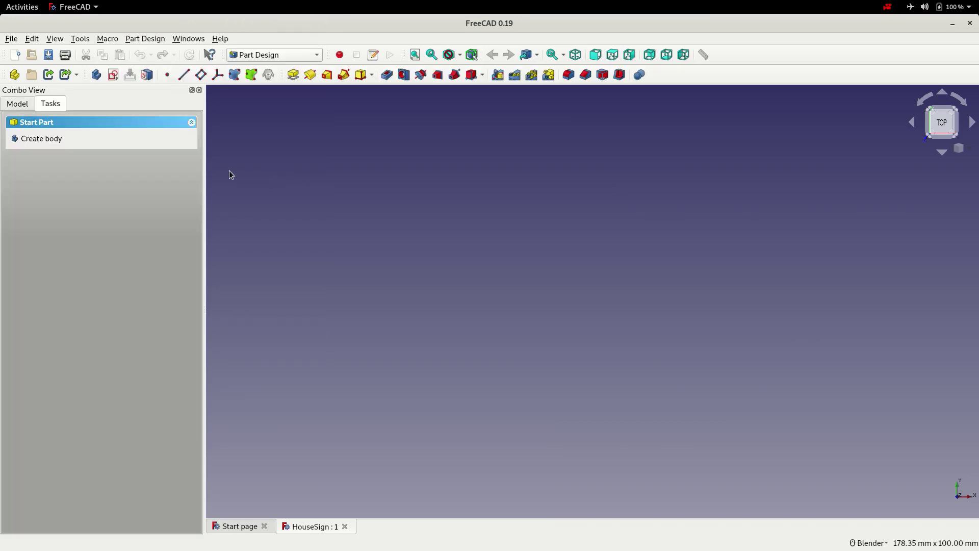
left_click(47, 139)
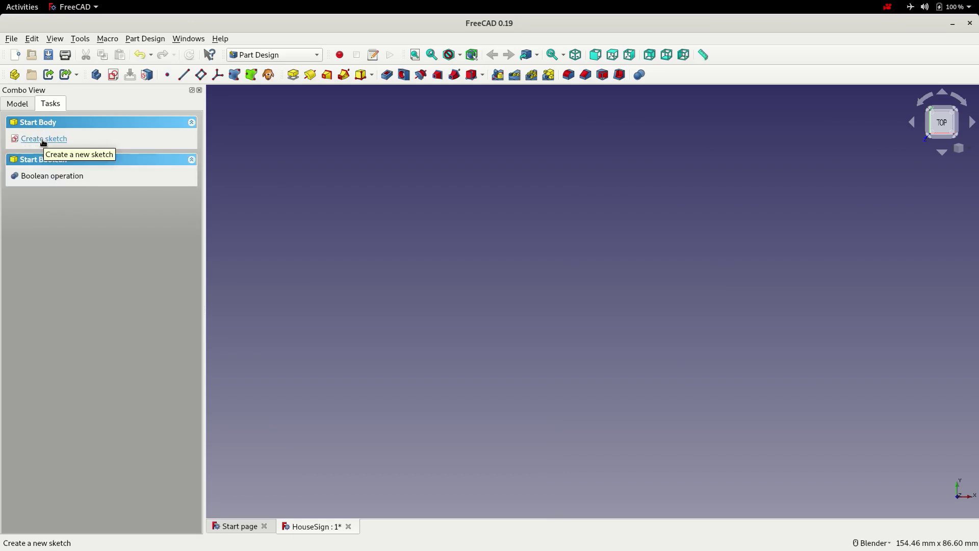
Create a new sketch in the body on the XY plane.
left_click(53, 139)
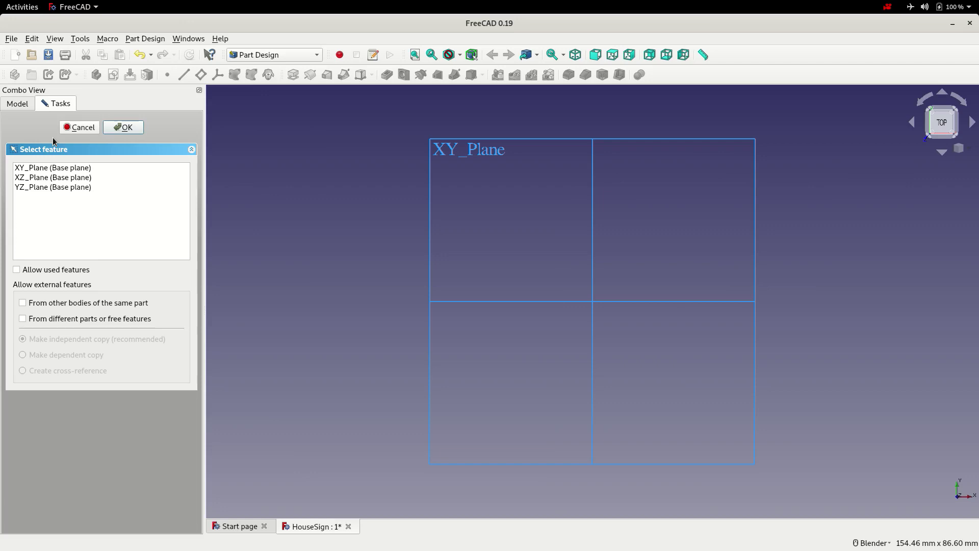
left_click(38, 168)
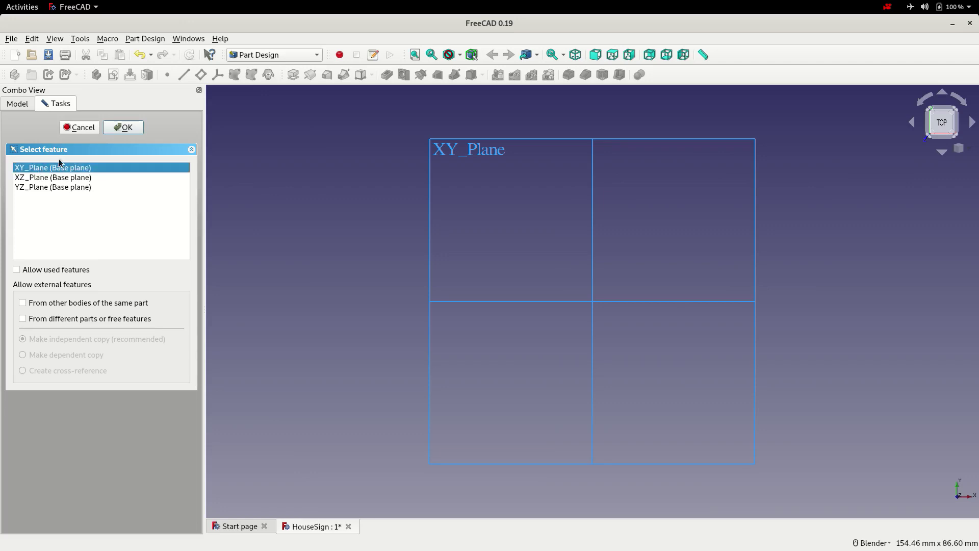
left_click(122, 127)
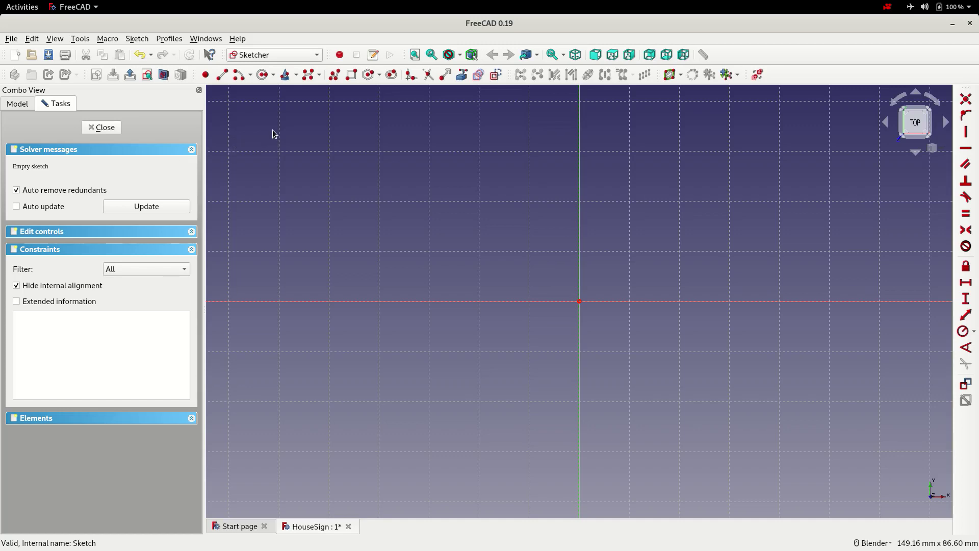
Start a polyline at the origin with a vertical line about 39 mm up the Y axis and a horizontal line about 41 mm rightward.
left_click(332, 82)
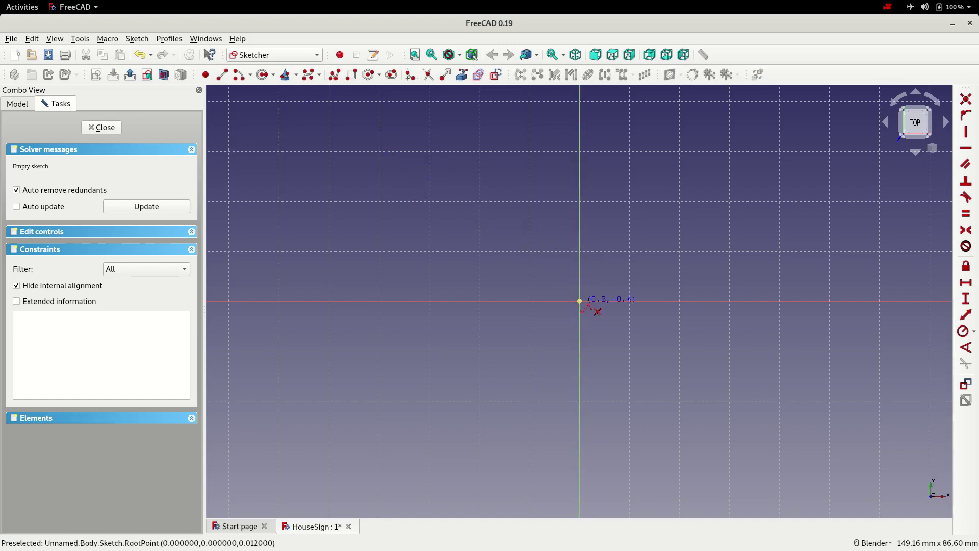
left_click(579, 302)
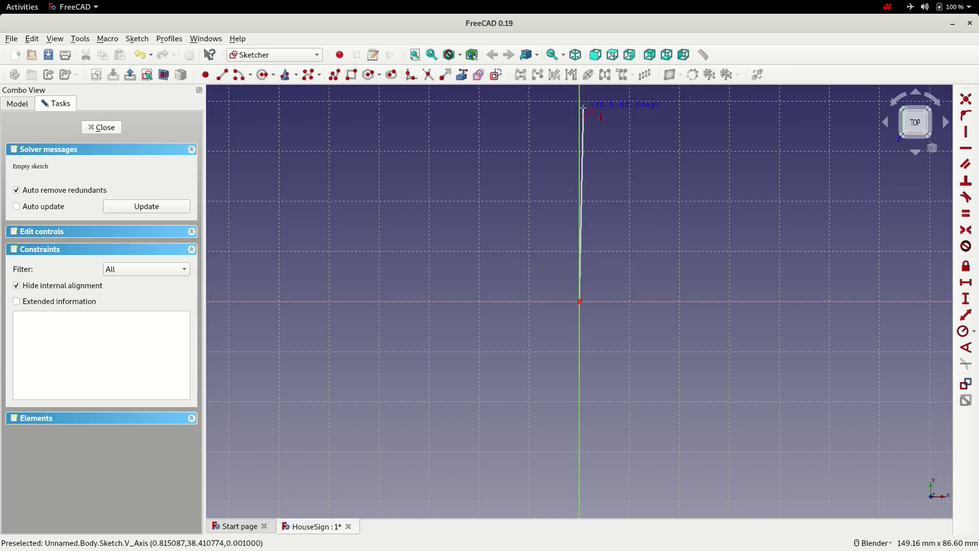
left_click(579, 103)
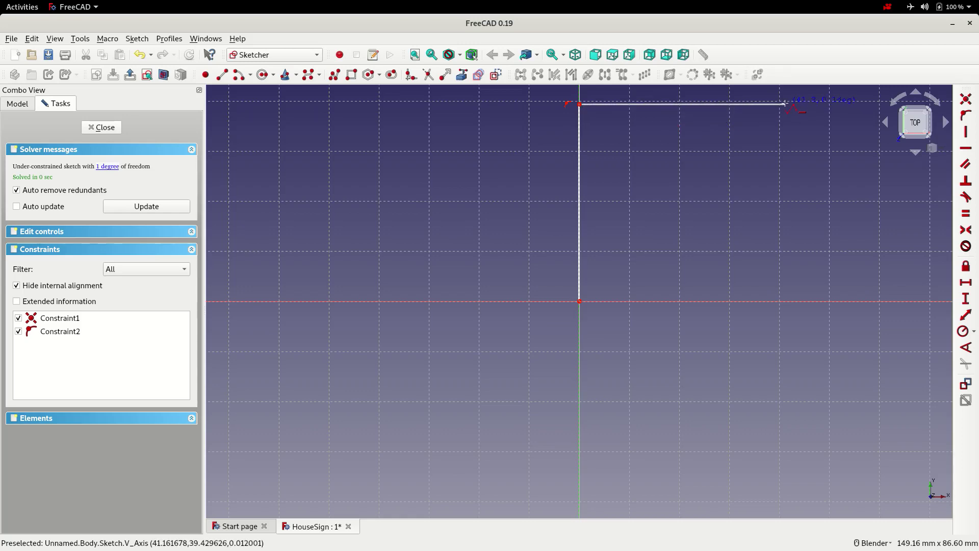
left_click(785, 104)
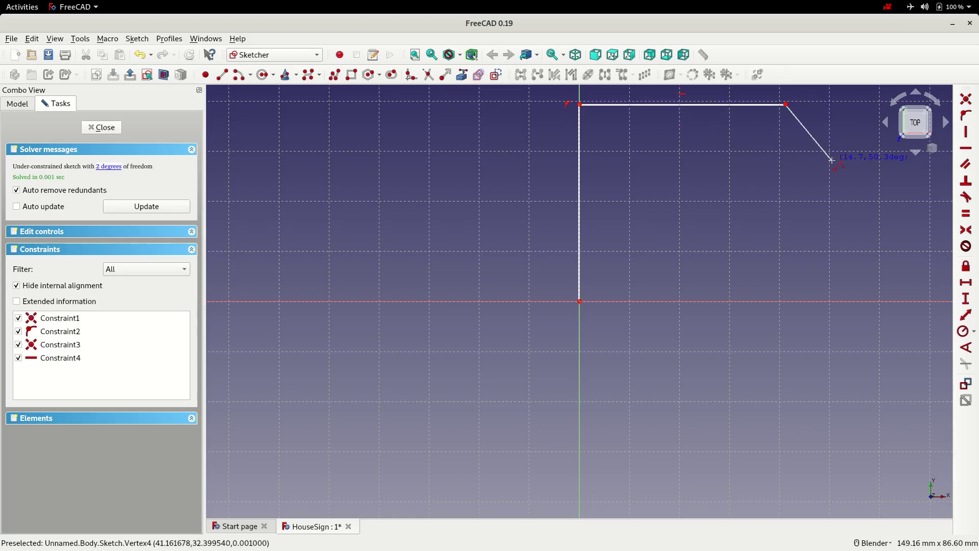
Continue the polyline with a concave corner arc of about 13.5 mm radius, curving downward and perpendicular to the upper line.
key("m")
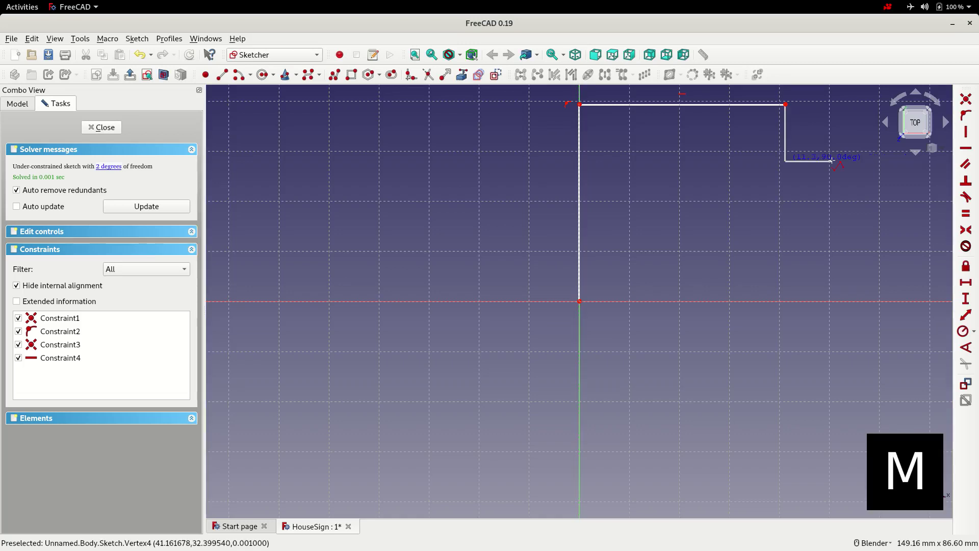
key("m")
key("m")
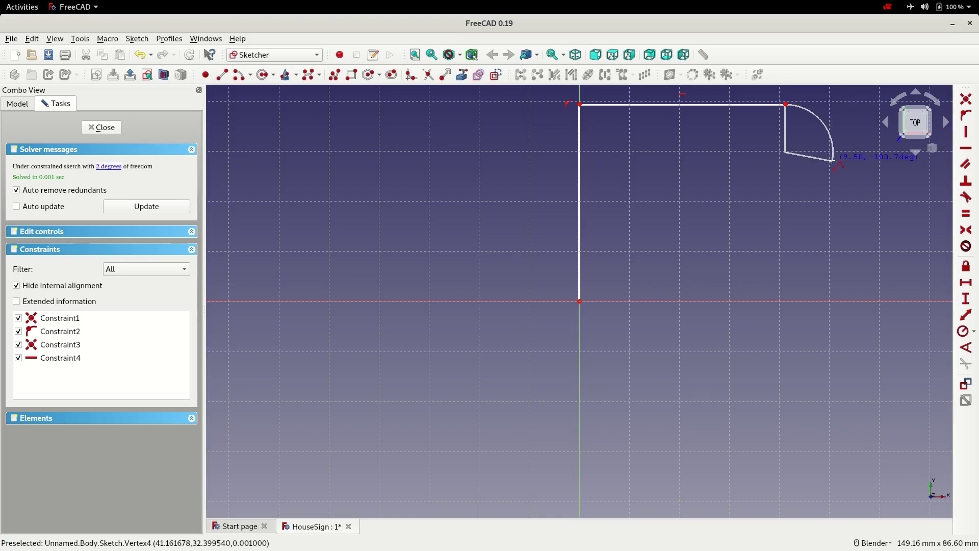
key("m")
key("m")
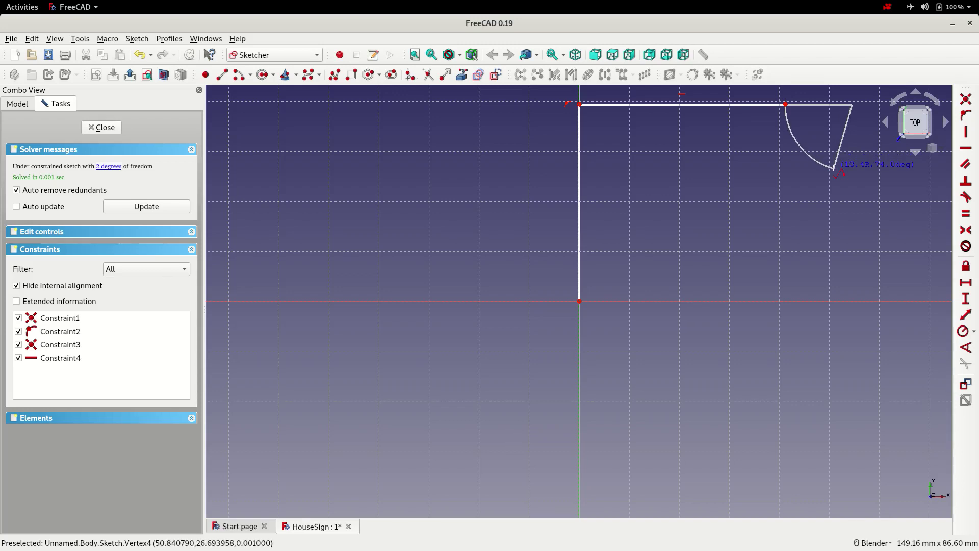
left_click(834, 168)
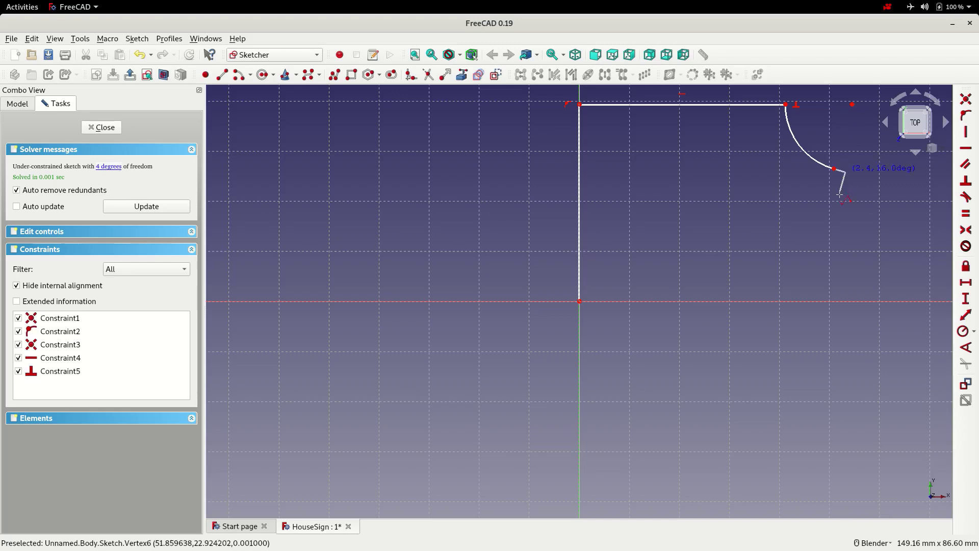
Add a vertical line from the arc's end down to the X axis, close the polyline at the origin and end it.
key("m")
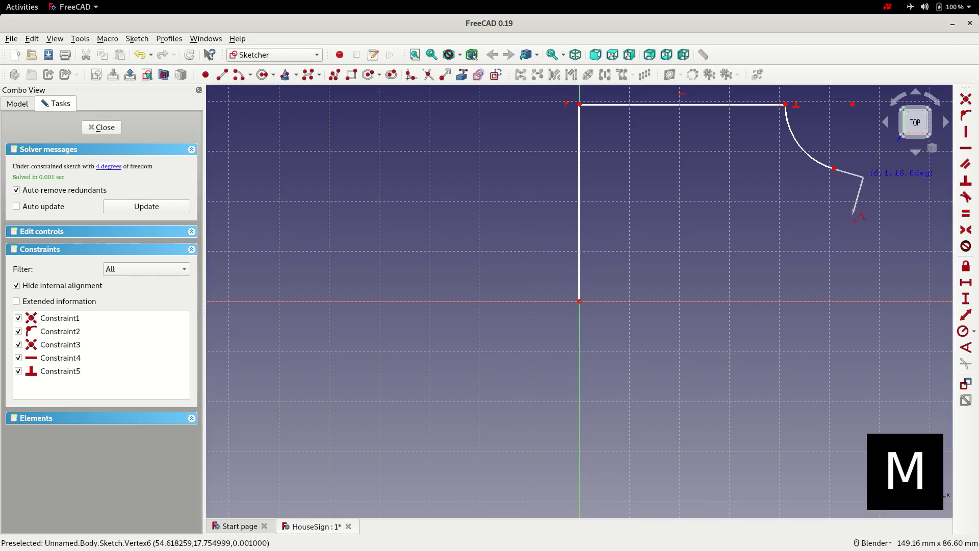
left_click(833, 302)
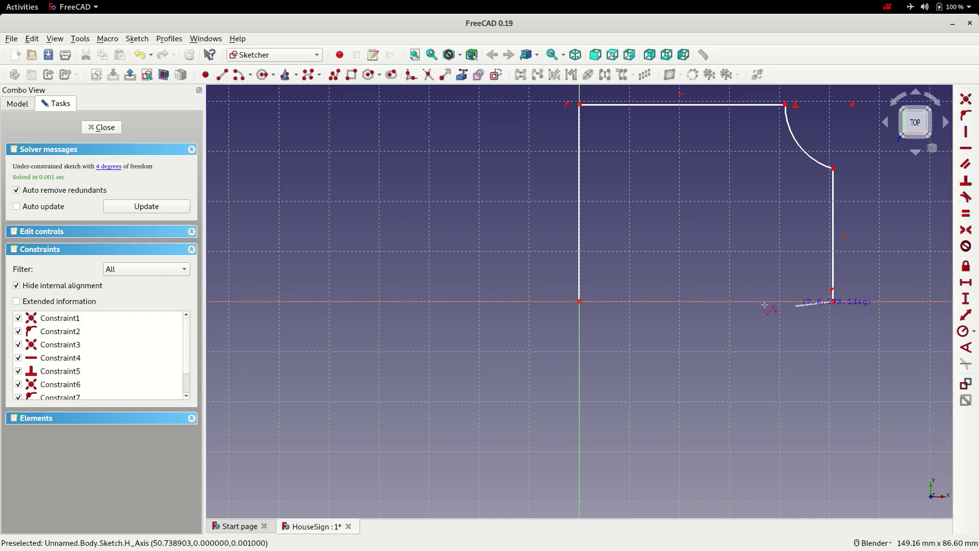
left_click(580, 302)
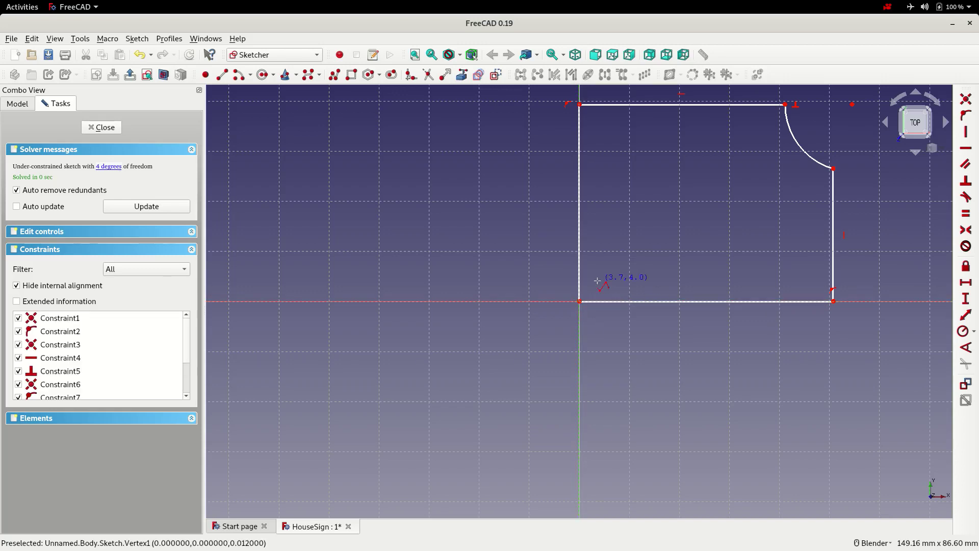
right_click(645, 209)
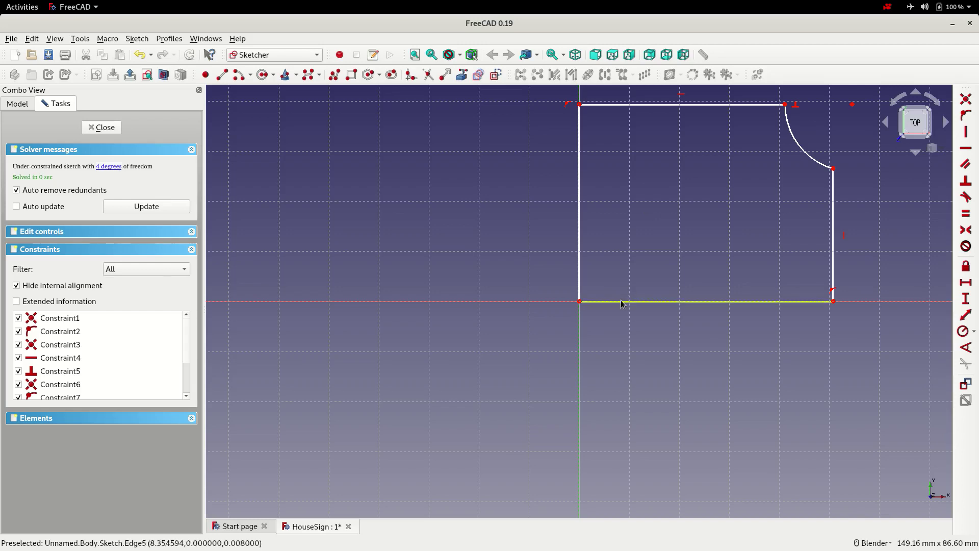
Constrain the vertical edge on the Y axis to a length of 75 mm.
scroll(509, 402, "down", 2)
scroll(693, 239, "up", 2)
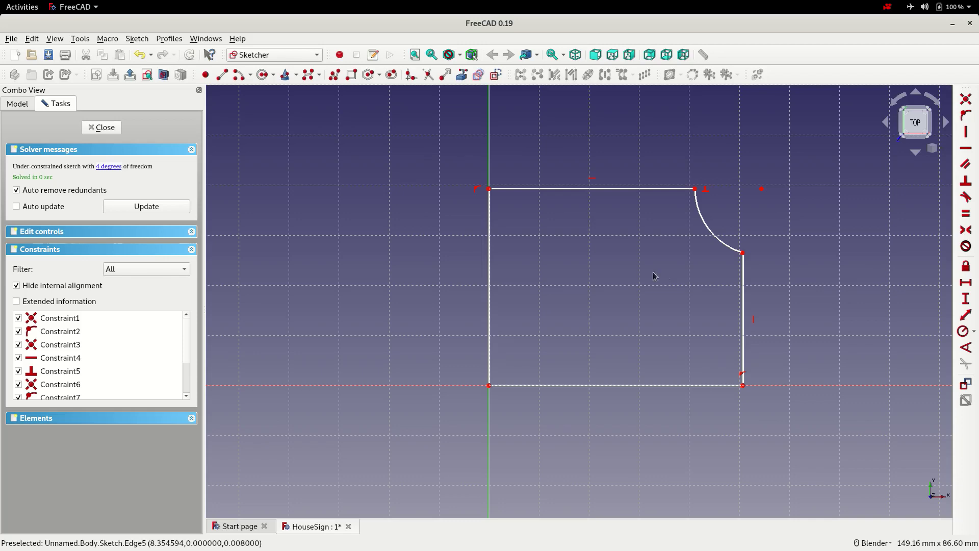
left_click(488, 274)
left_click(964, 299)
type("75")
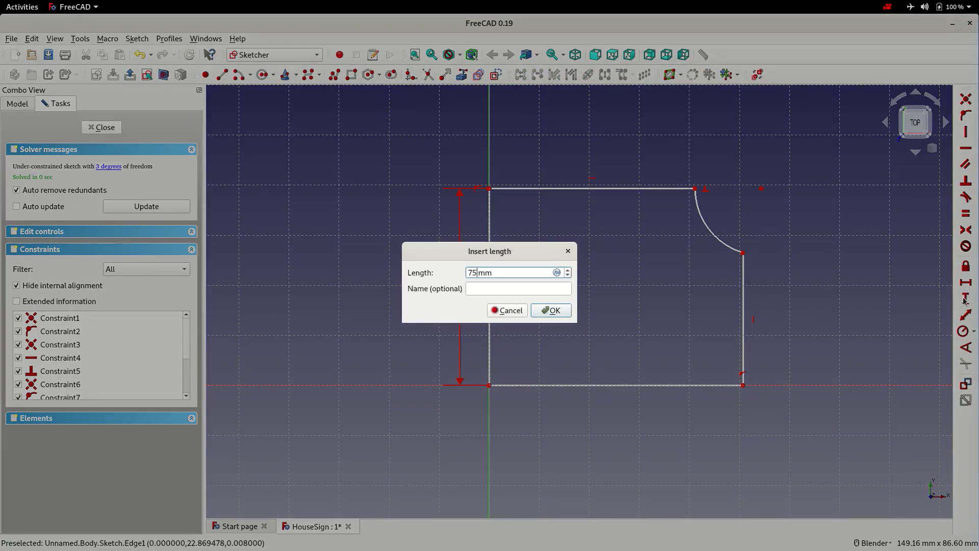
key("Return")
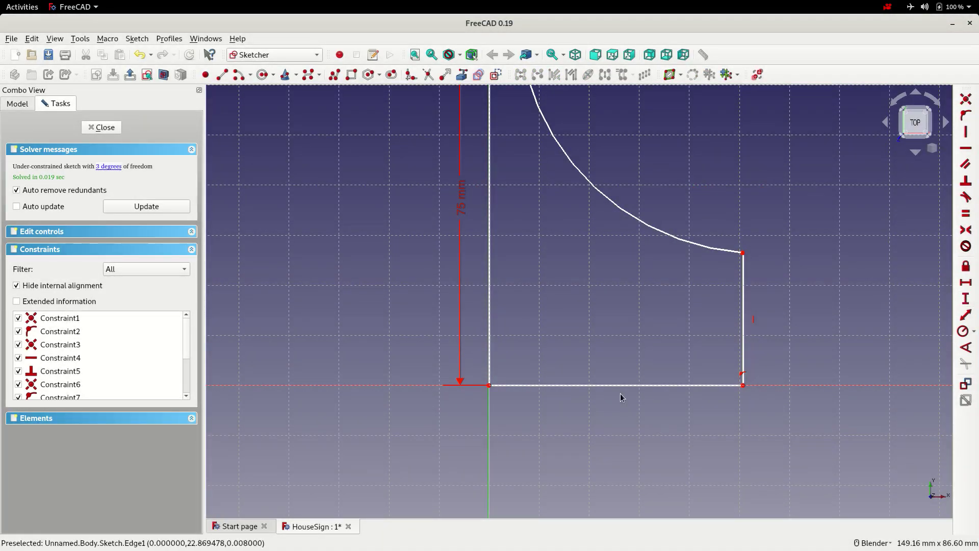
Constrain the bottom edge of the profile to a horizontal length of 150 mm.
left_click(620, 386)
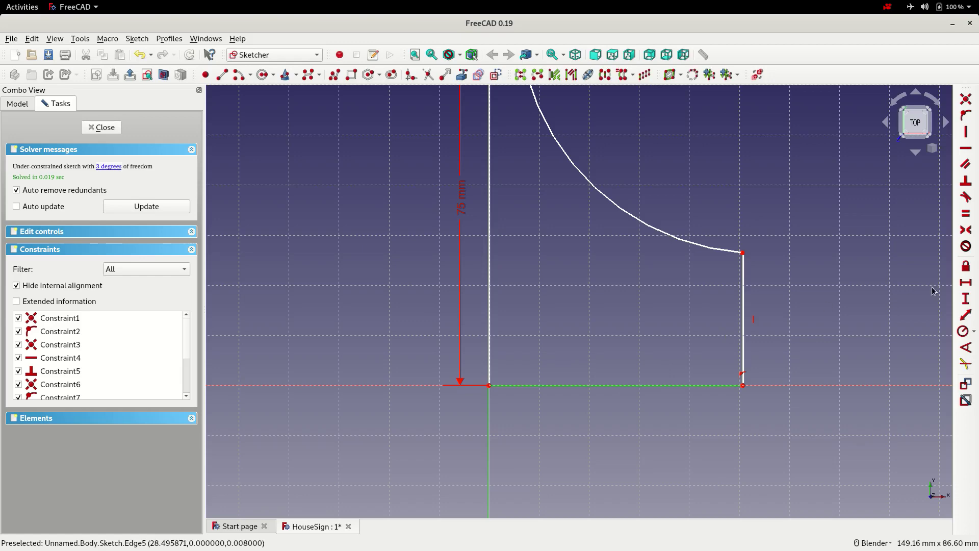
left_click(964, 282)
type("150")
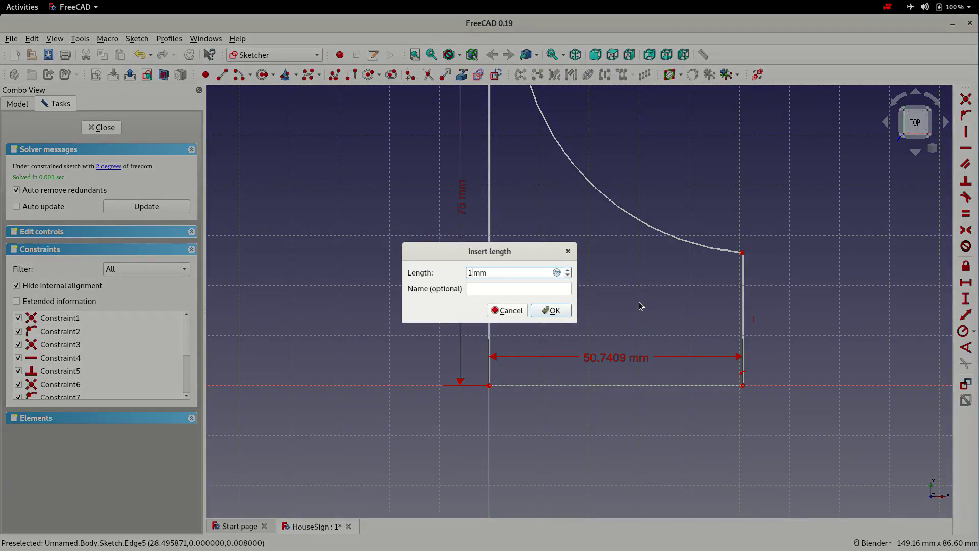
key("Return")
Try to align the arc's upper endpoint and its centre point with a horizontal constraint.
scroll(475, 338, "down", 5)
scroll(495, 334, "up", 2)
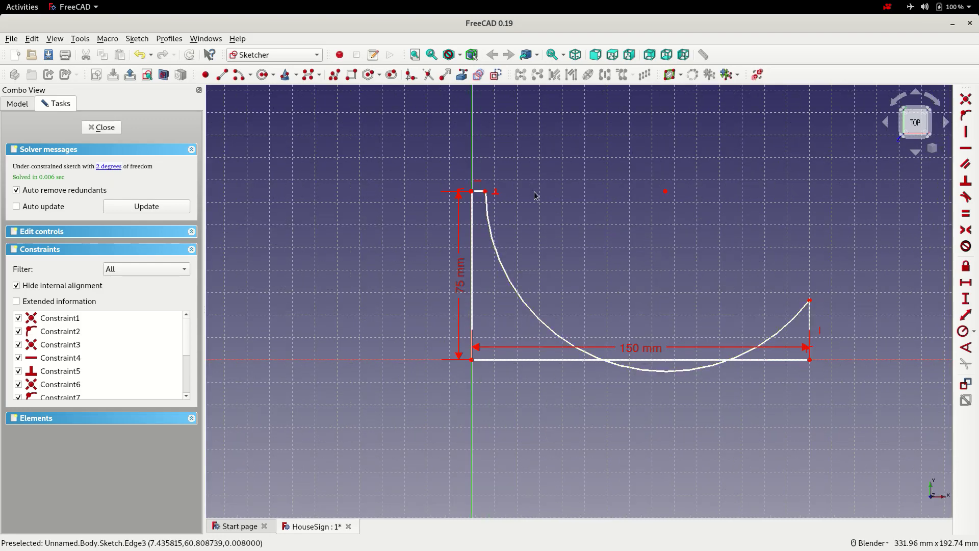
left_click(485, 191)
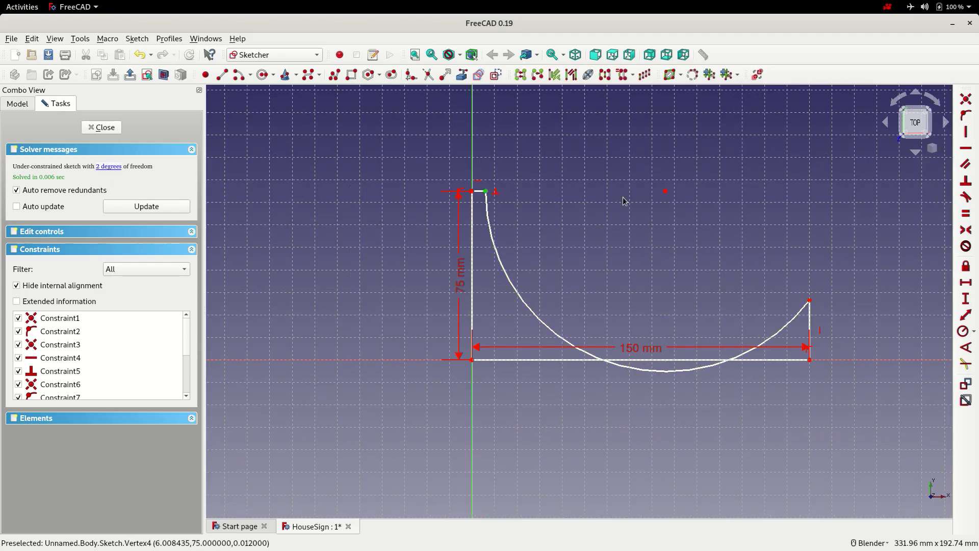
left_click(665, 192)
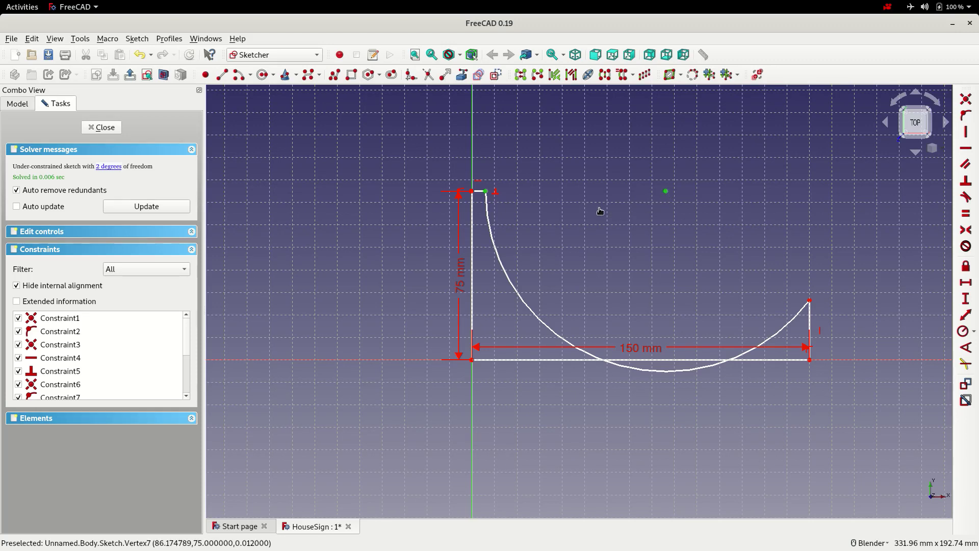
left_click(964, 152)
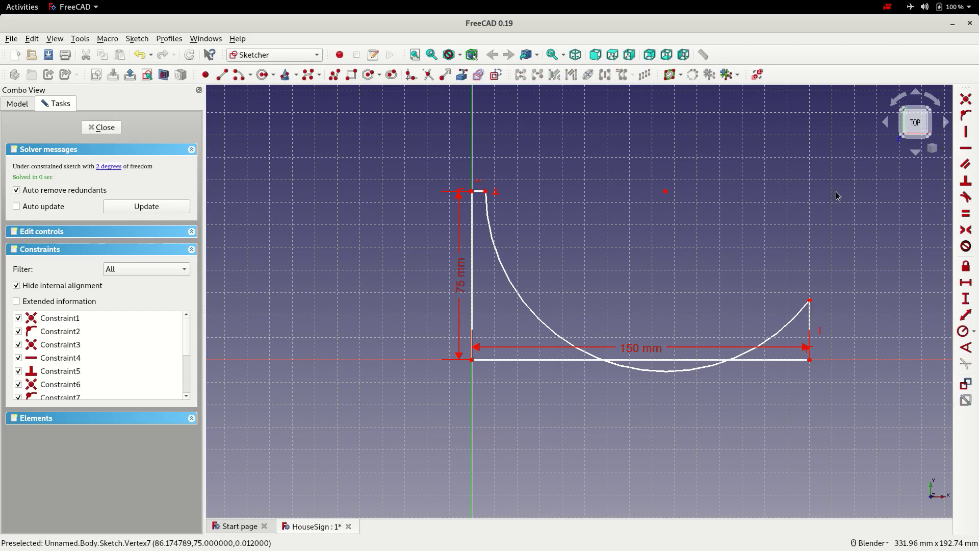
Align the arc's centre point and its lower endpoint with a vertical constraint.
left_click(667, 191)
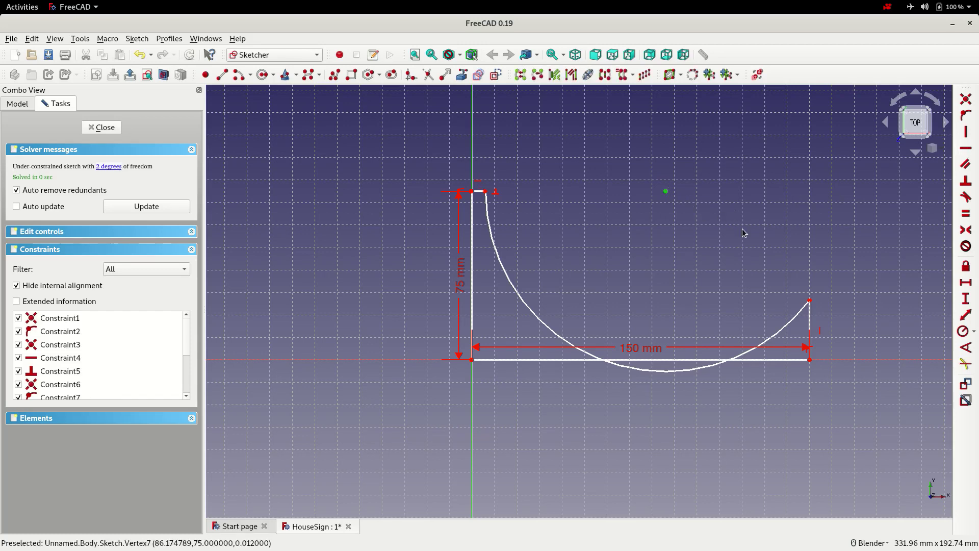
left_click(809, 300)
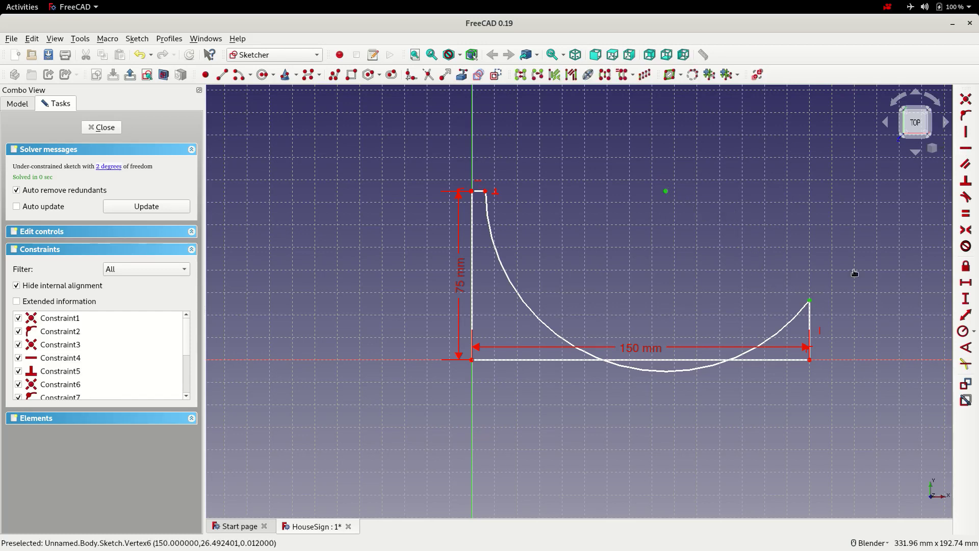
left_click(964, 132)
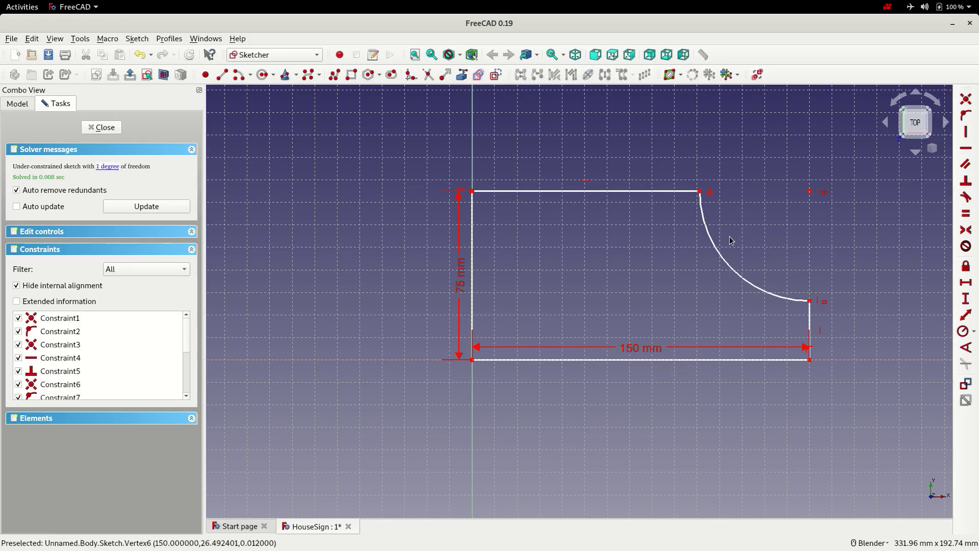
Constrain the concave corner arc to a radius of 35 mm and close the finished sketch.
left_click(720, 254)
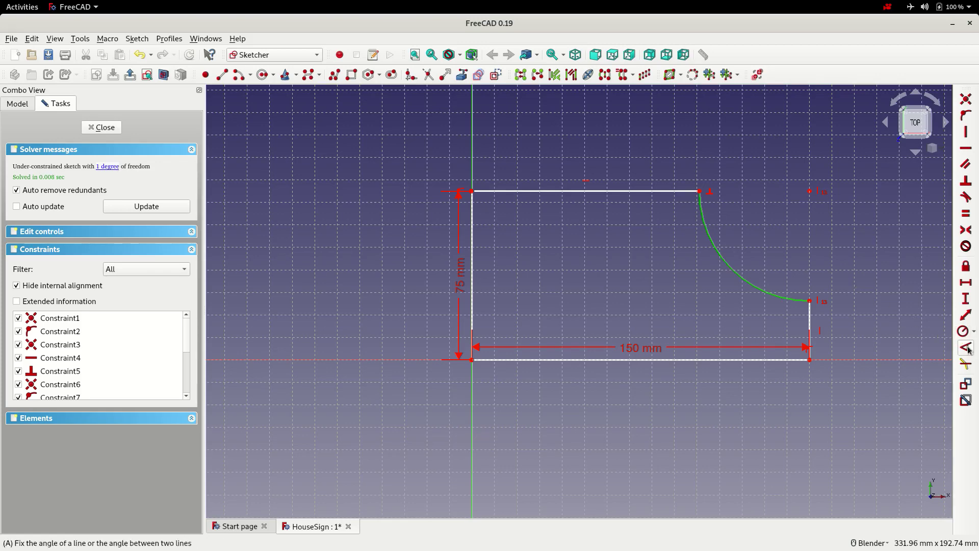
left_click(962, 331)
type("35")
key("Return")
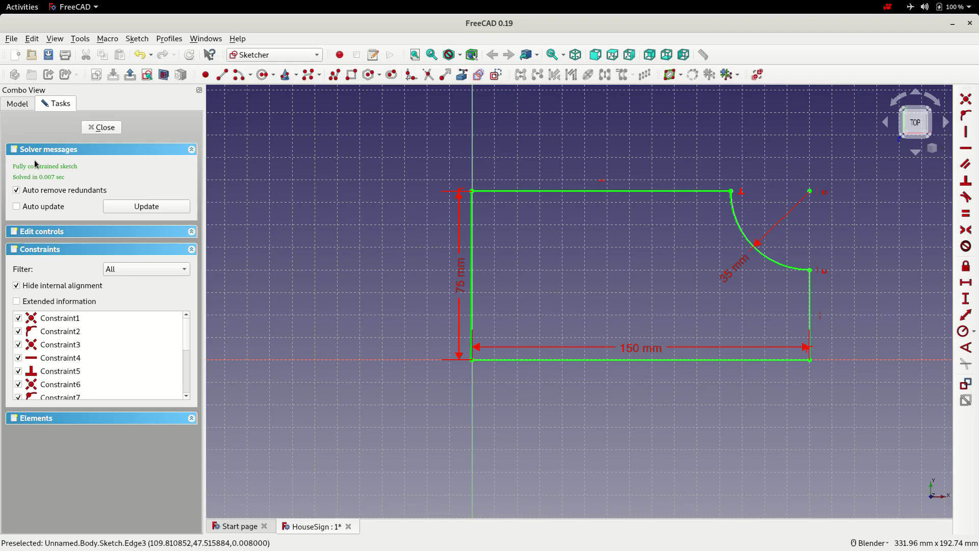
left_click(100, 126)
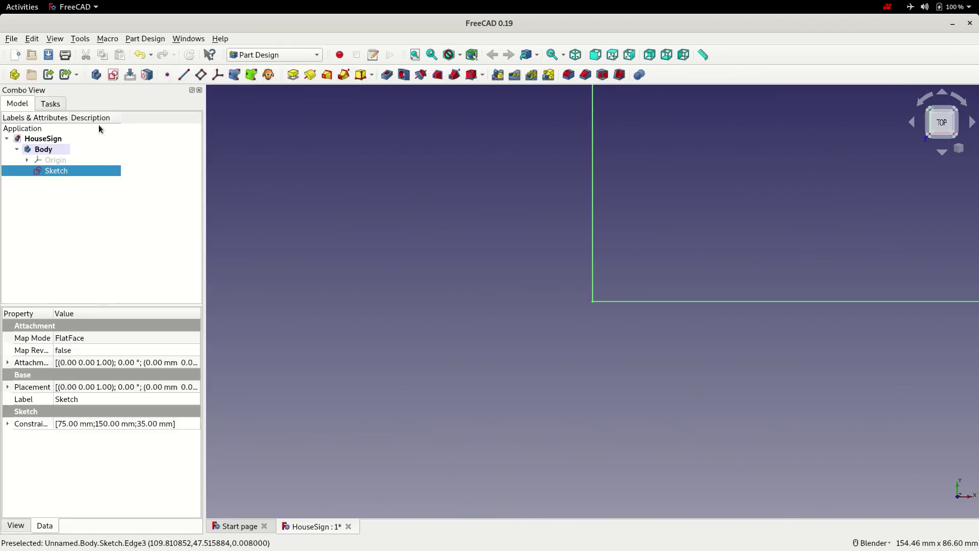
Save the document and pad the quarter profile by 10 mm.
left_click(414, 54)
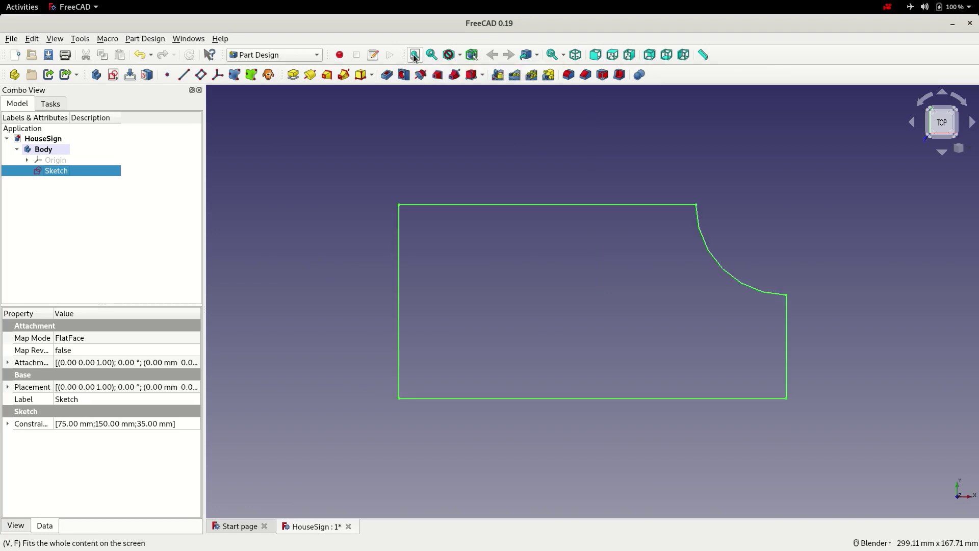
left_click(48, 54)
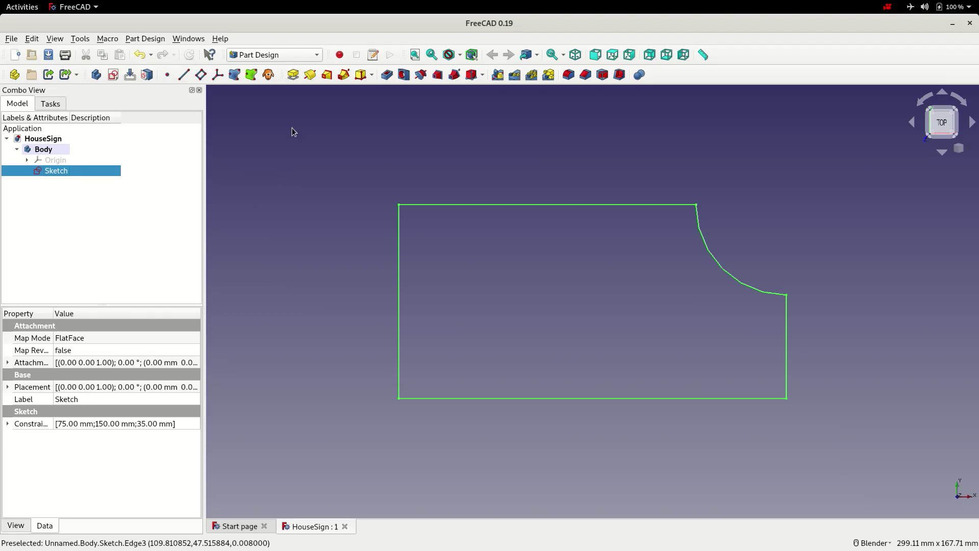
left_click(293, 75)
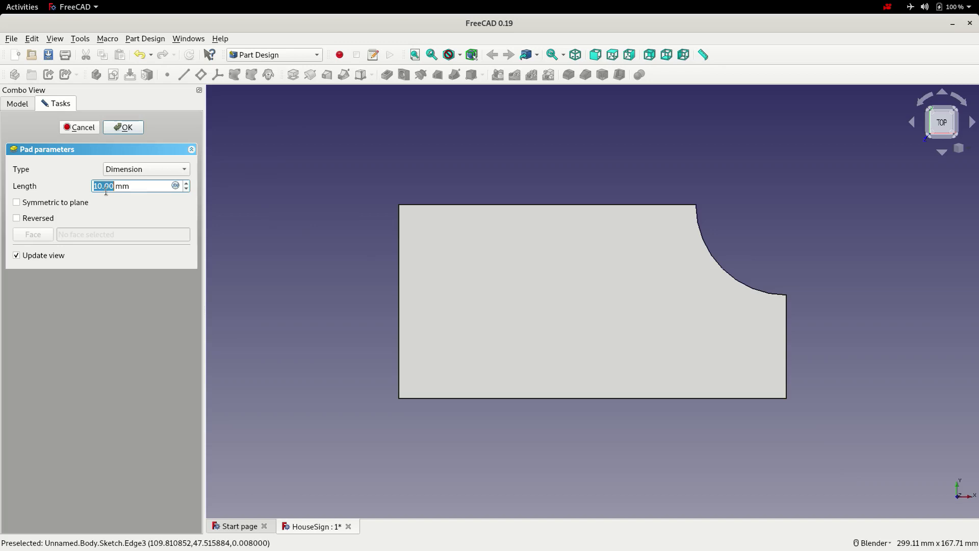
left_click(127, 127)
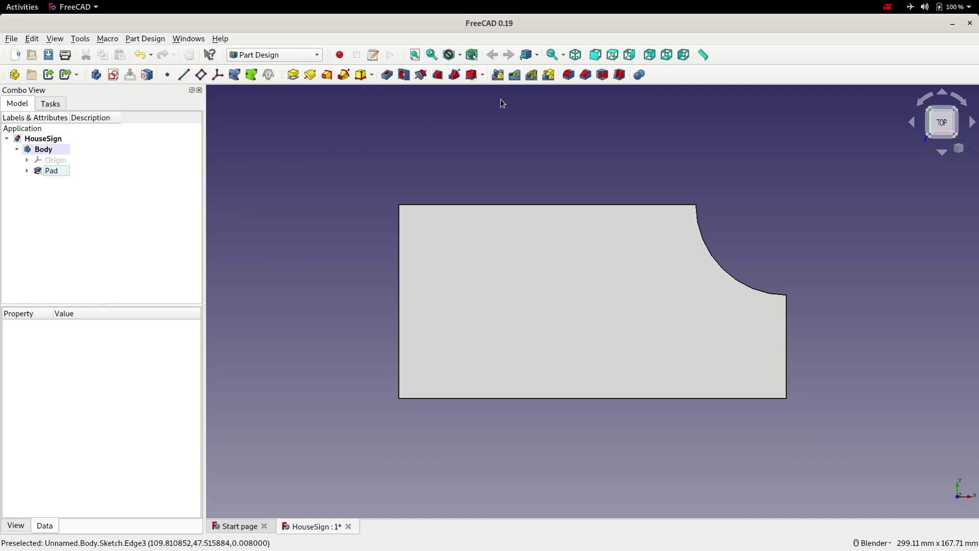
Create a MultiTransform of the pad with a mirrored transformation about the vertical sketch axis.
left_click(547, 75)
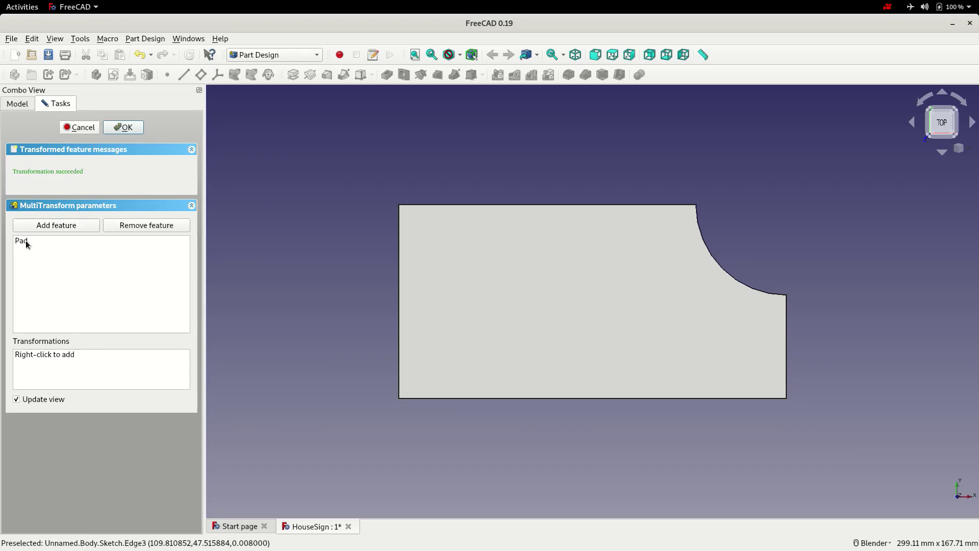
right_click(33, 357)
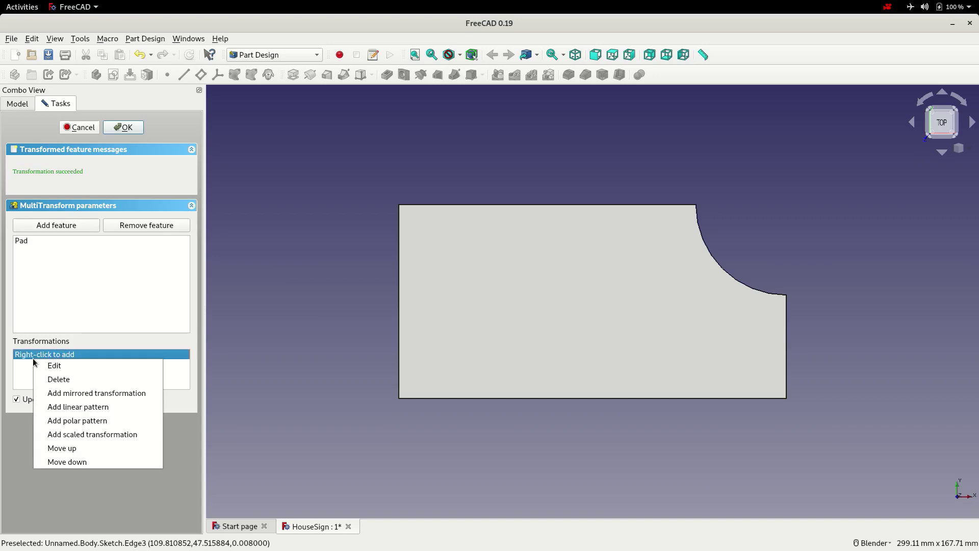
left_click(71, 393)
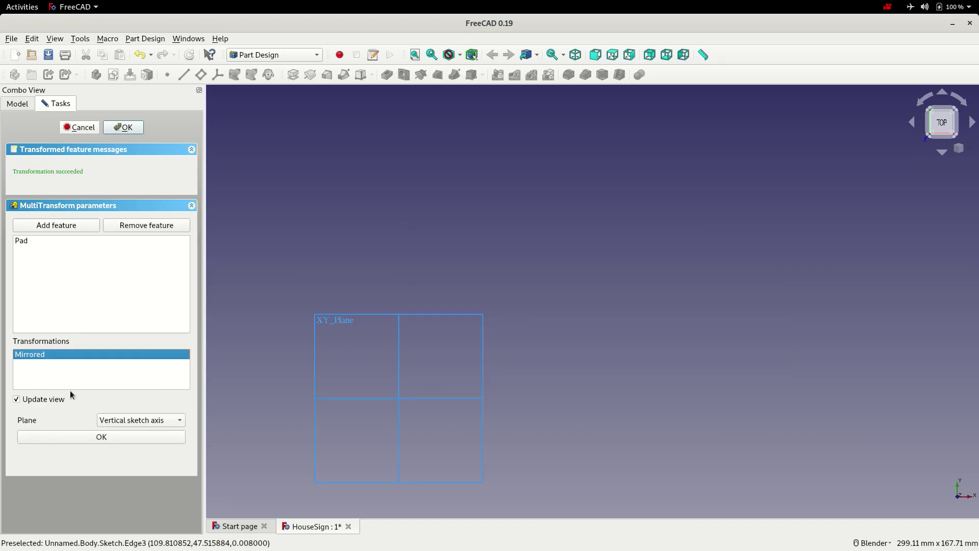
left_click(122, 437)
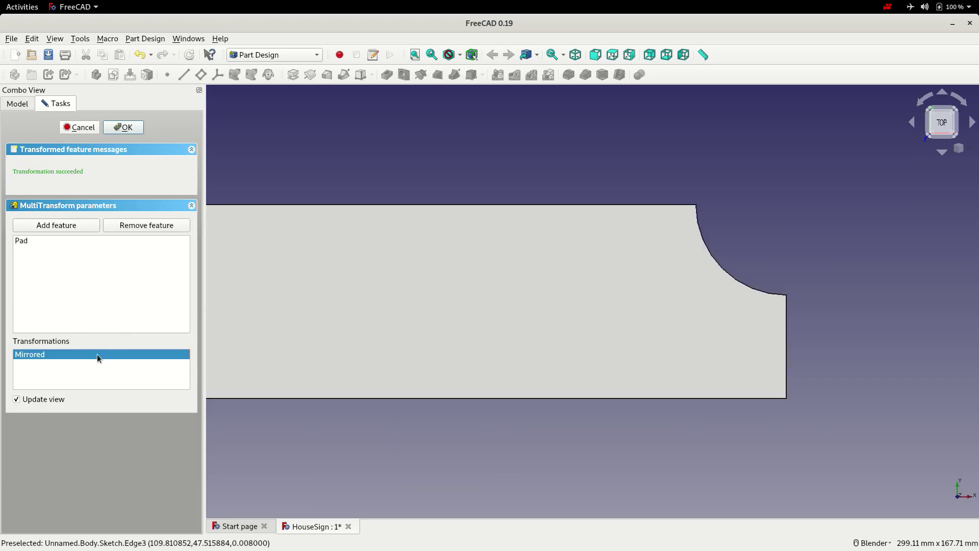
Add a second mirrored transformation about the horizontal sketch axis, finish the MultiTransform and save the document.
right_click(74, 371)
left_click(121, 405)
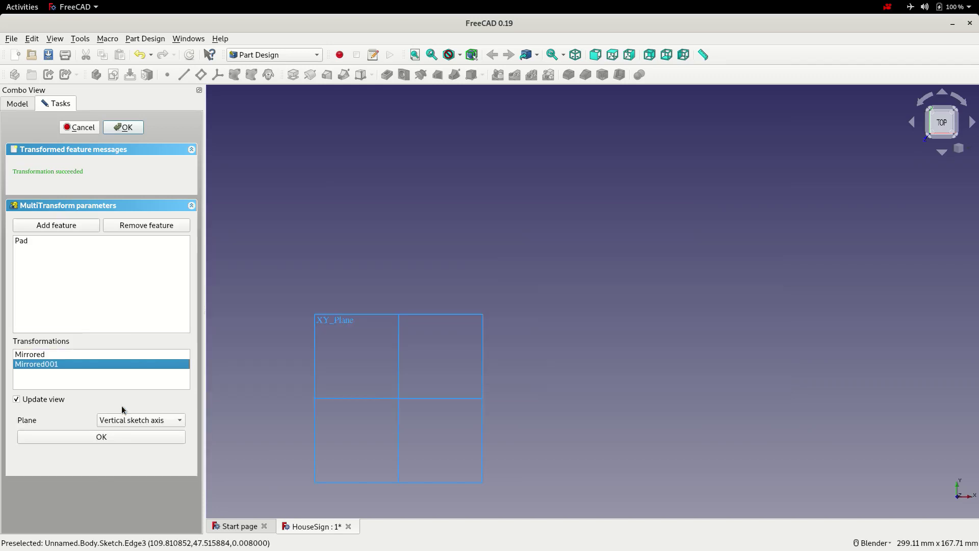
left_click(148, 419)
left_click(146, 433)
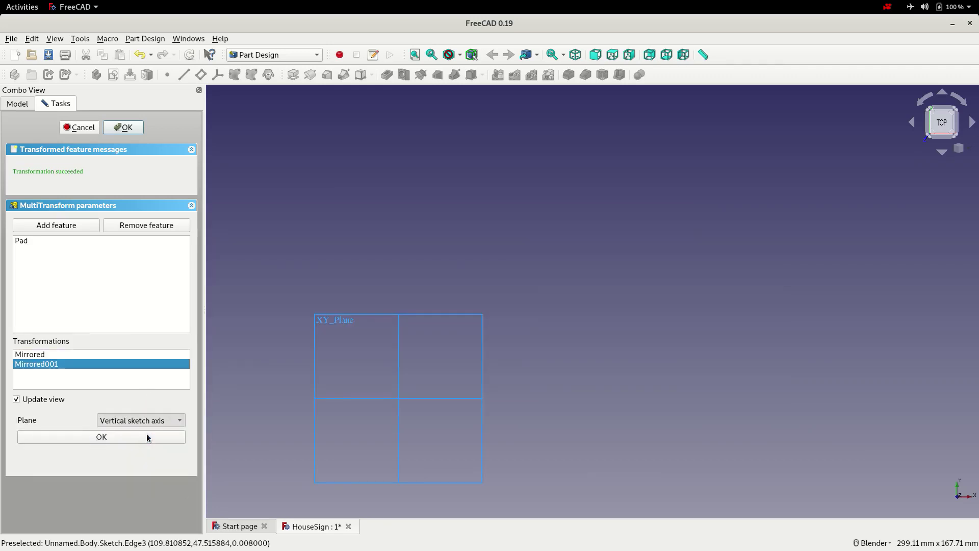
left_click(101, 436)
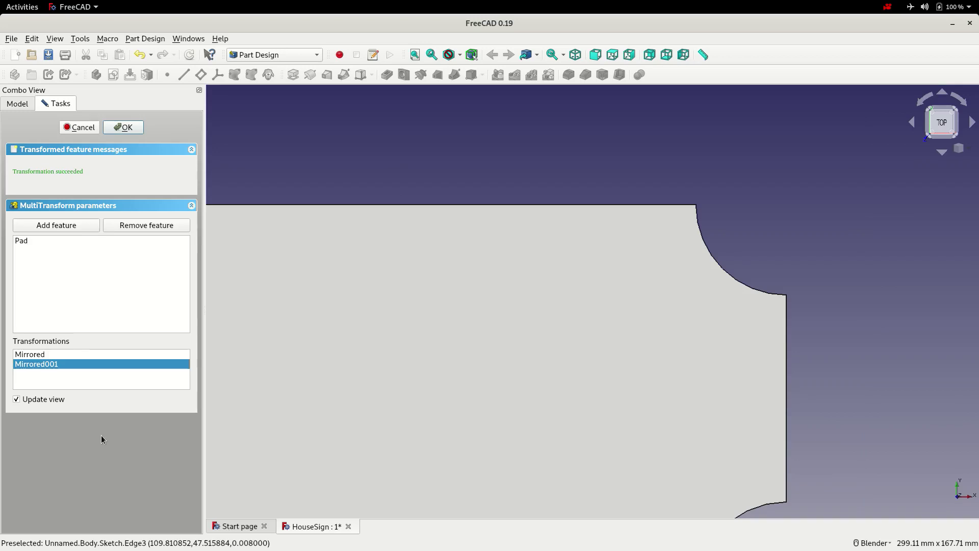
left_click(123, 128)
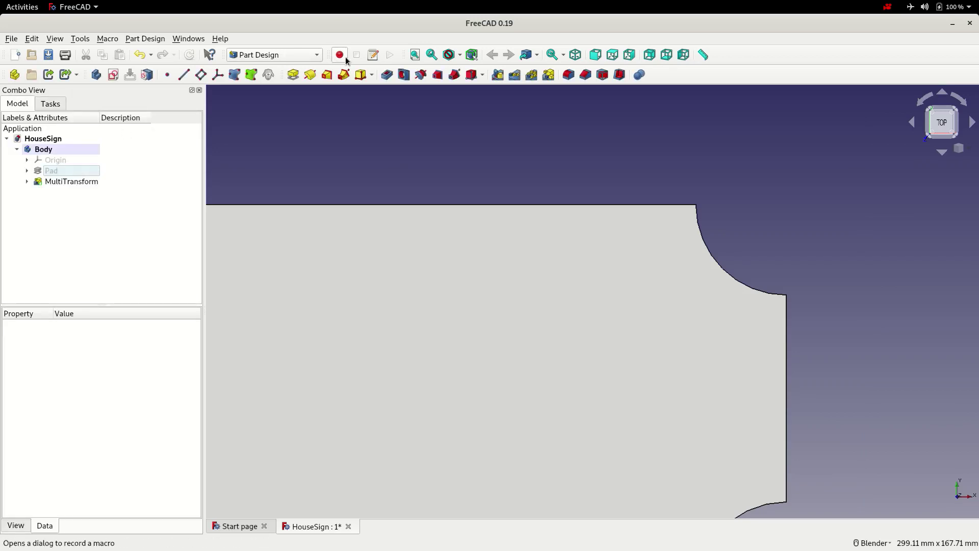
left_click(416, 55)
left_click(49, 55)
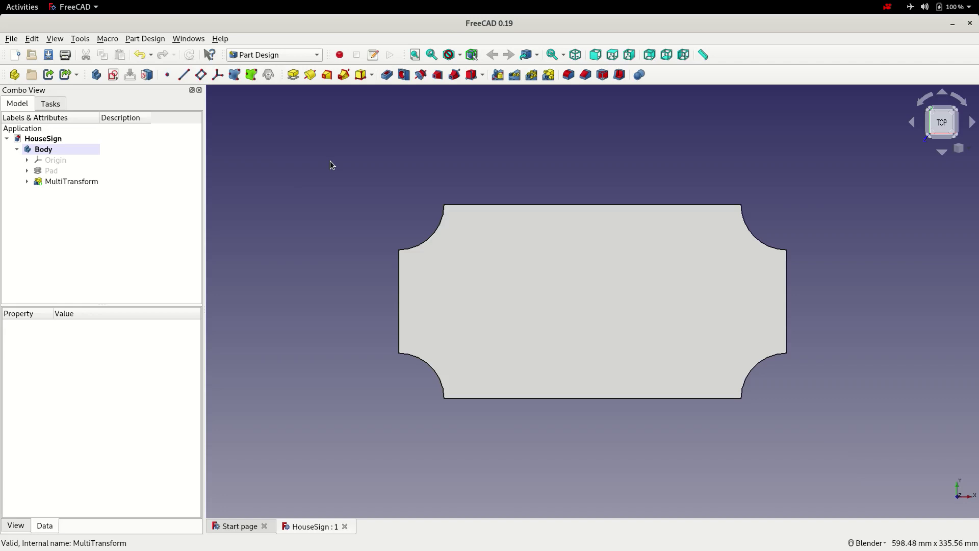
Switch to the Draft workbench and set the working plane to the sign's top face.
left_click(316, 55)
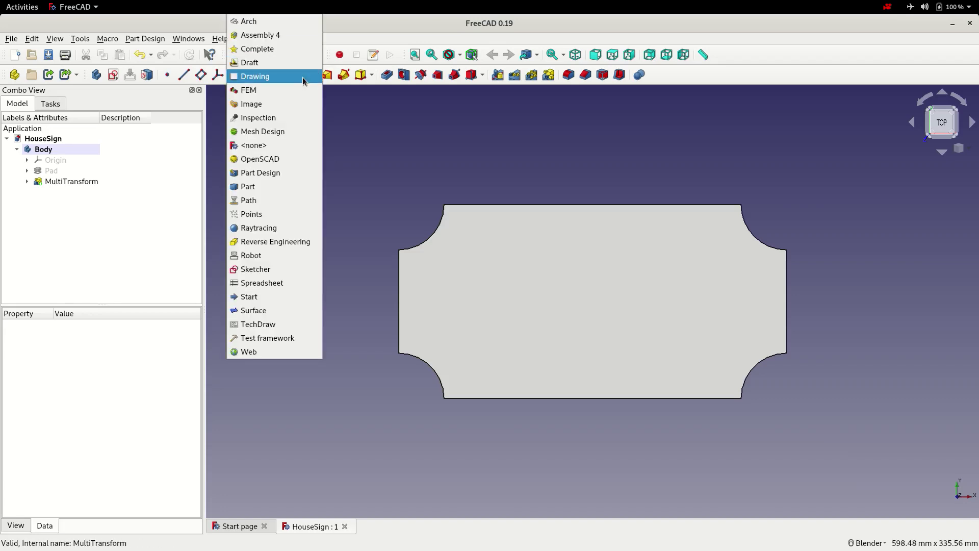
left_click(292, 63)
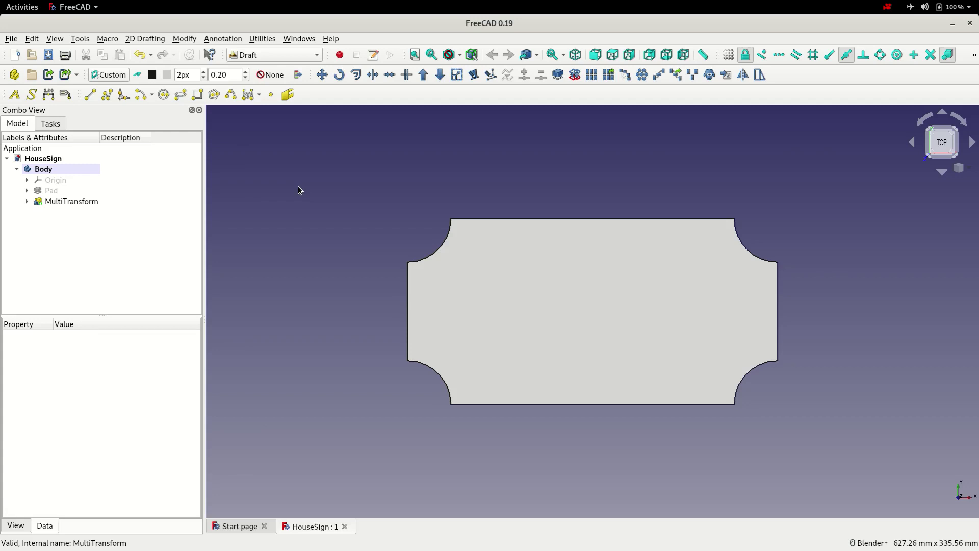
left_click(496, 266)
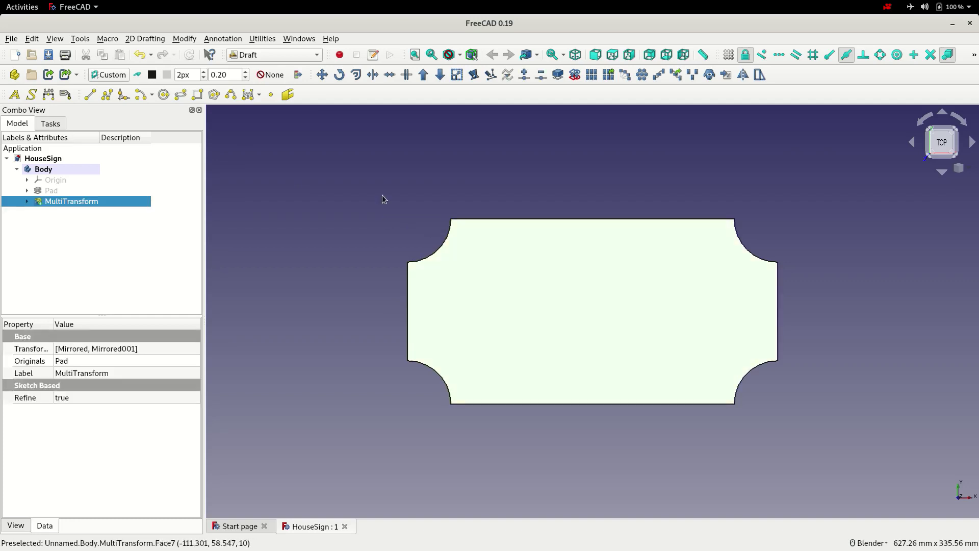
left_click(110, 75)
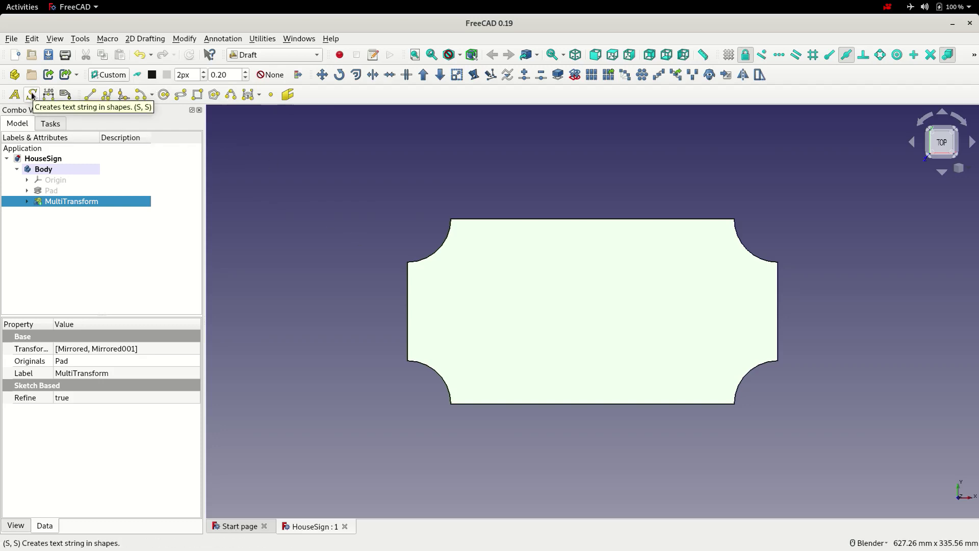
Start a ShapeString using the FreeMono.ttf font and set its text to "House No.".
left_click(32, 95)
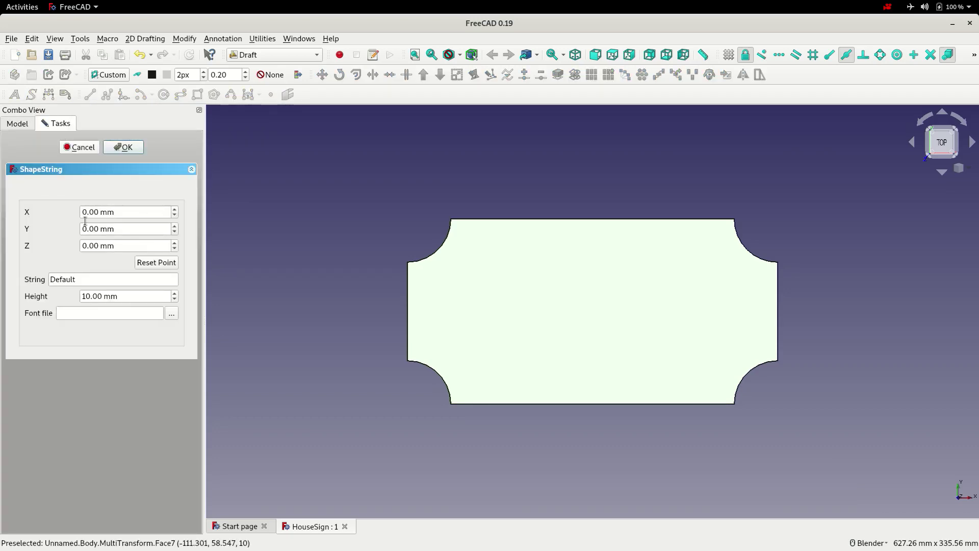
left_click(171, 317)
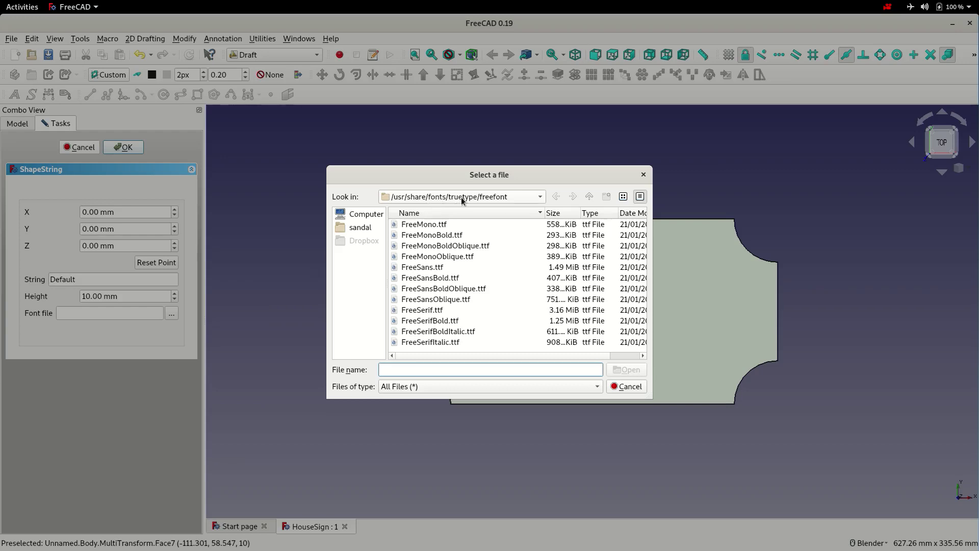
left_click(425, 228)
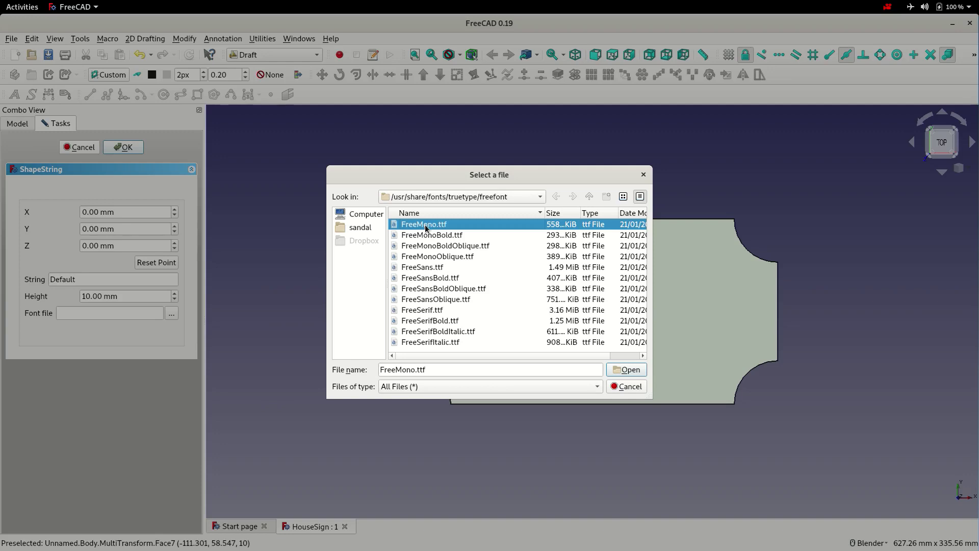
left_click(638, 371)
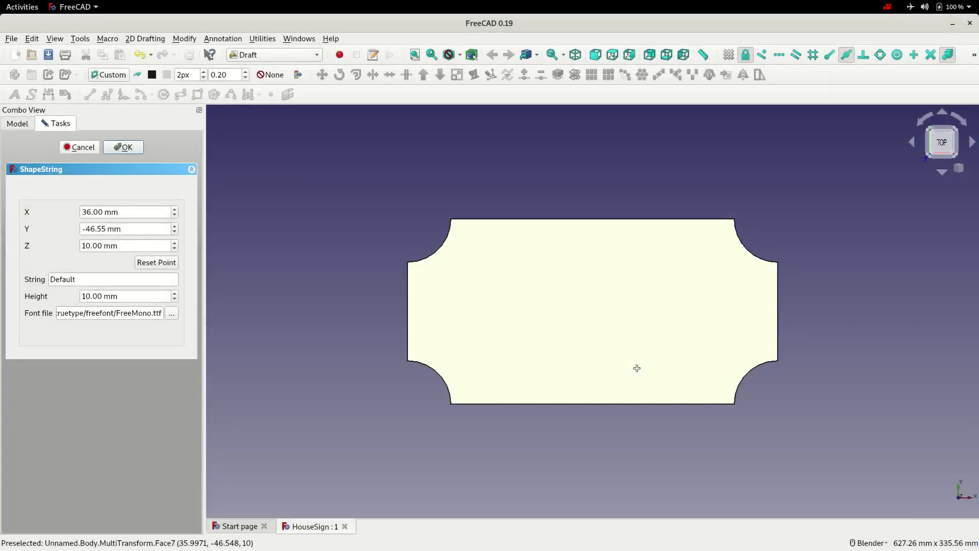
left_click(90, 279)
left_click_drag(90, 279, 44, 278)
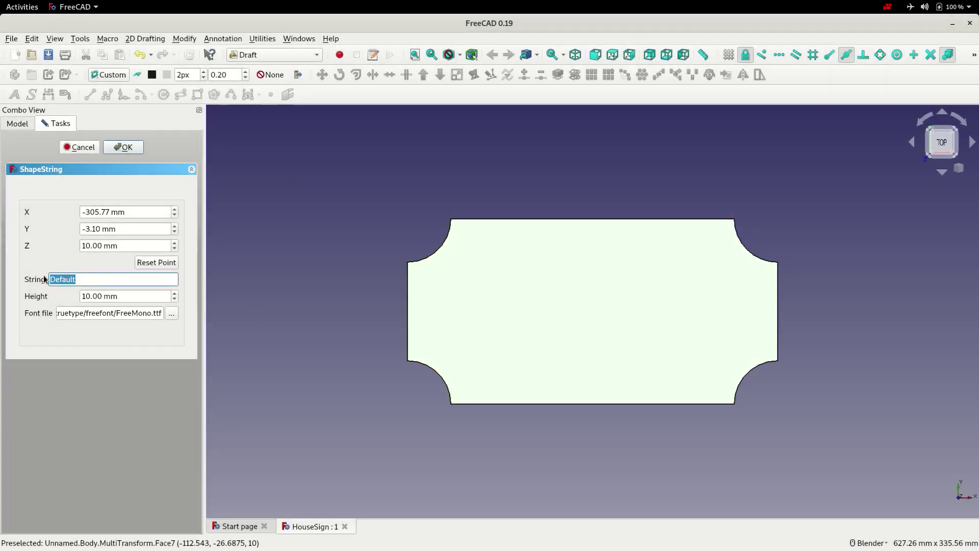
type("House No.")
Position the ShapeString at X 0 mm and Y 0 mm, keep Z at 10 mm, and create it.
left_click_drag(131, 212, 78, 208)
type("0")
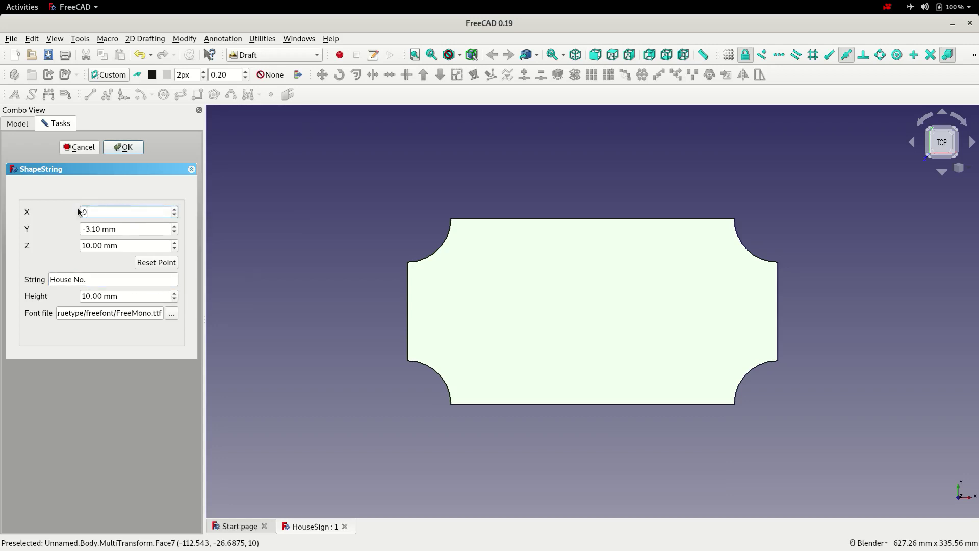
key("Tab")
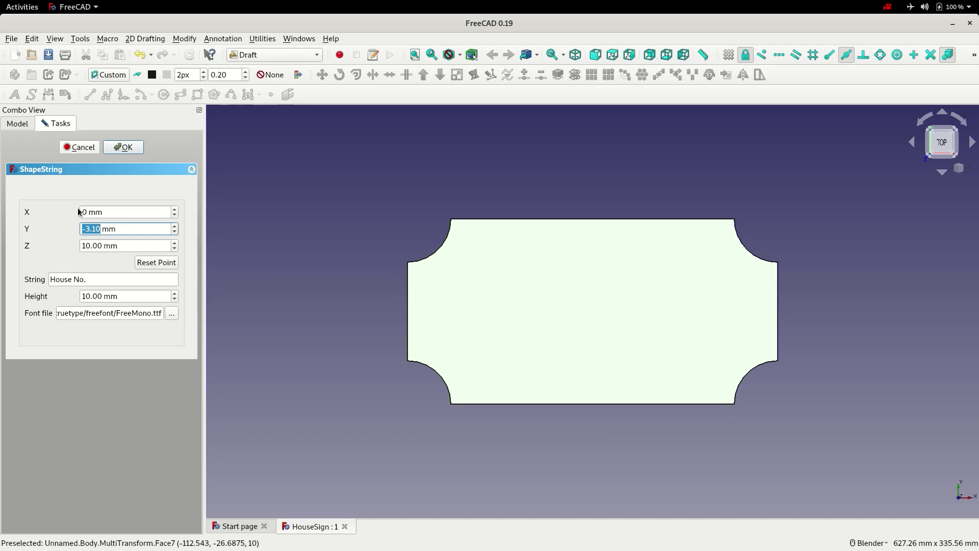
type("0")
key("Tab")
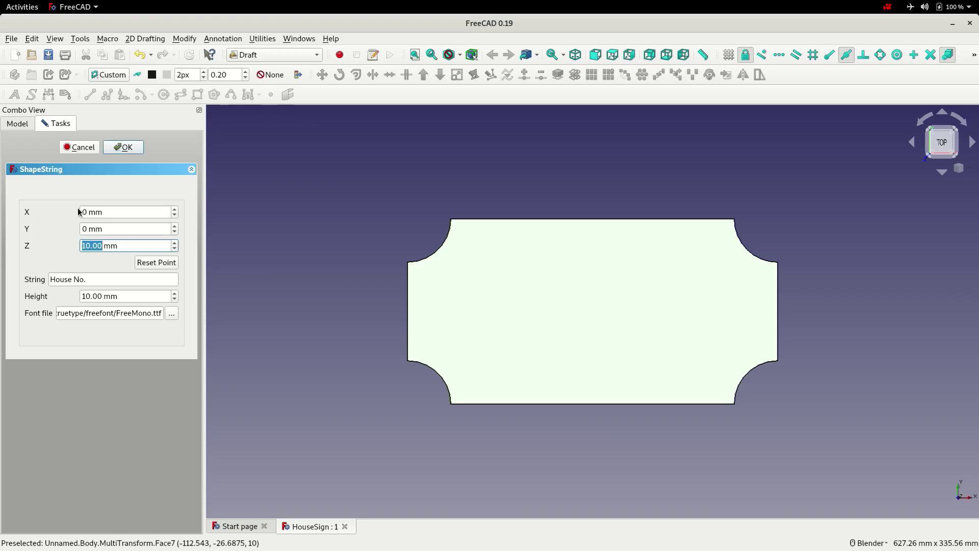
left_click(120, 146)
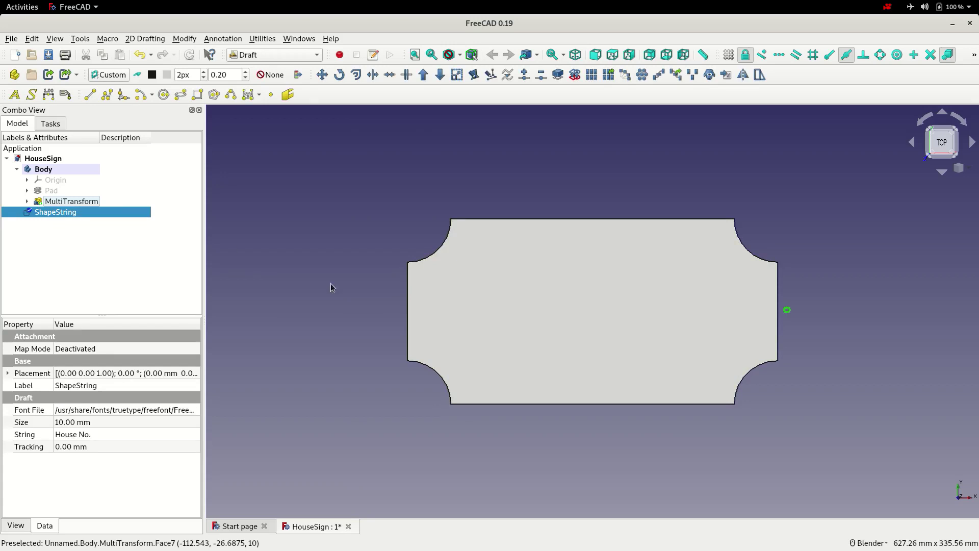
Hide the Draft grid on the sign's top face.
middle_click_drag(570, 343, 644, 293)
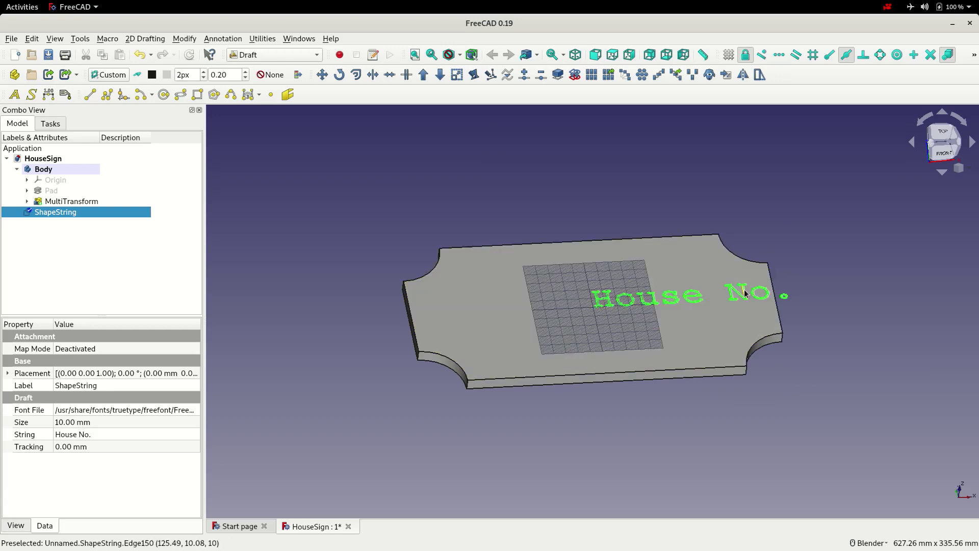
key("g")
key("r")
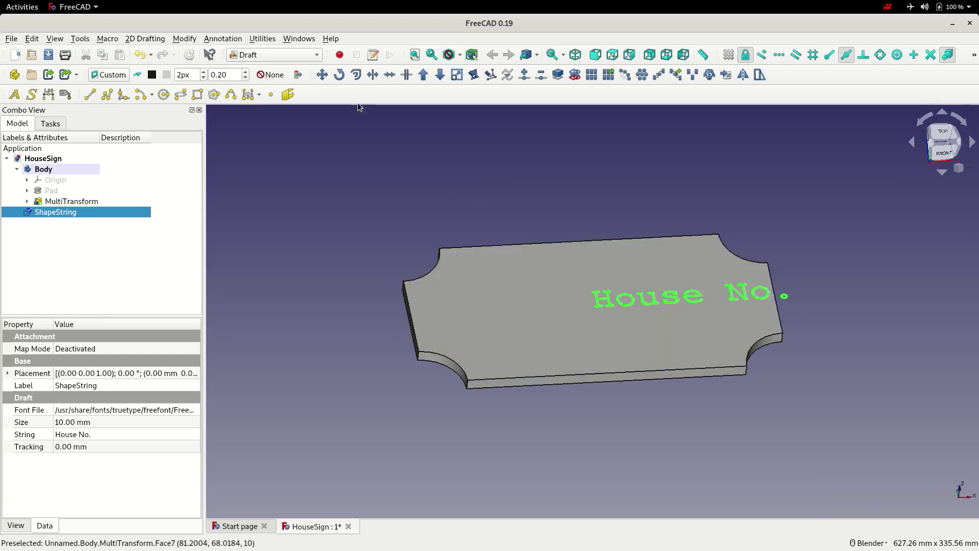
Switch to the Part Design workbench and bring back the model tree.
left_click(317, 56)
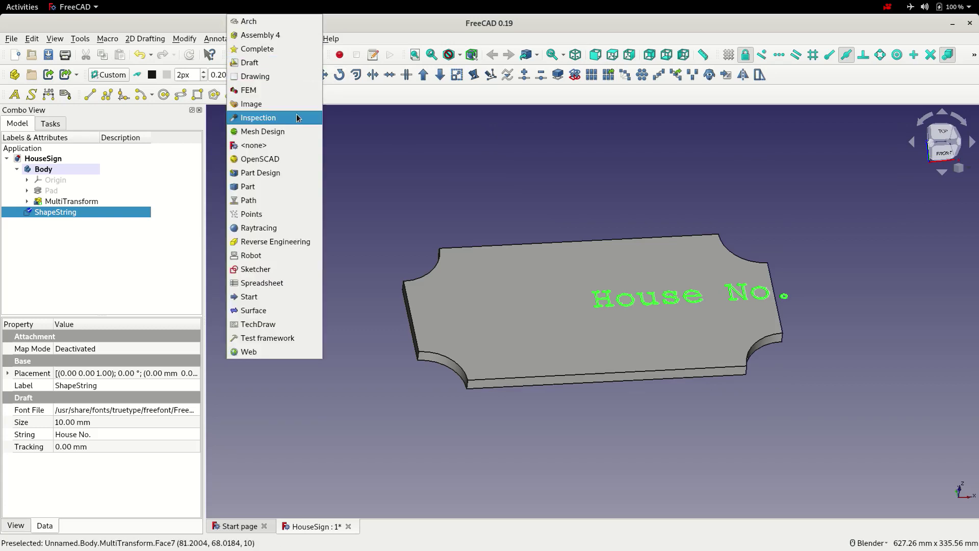
left_click(286, 172)
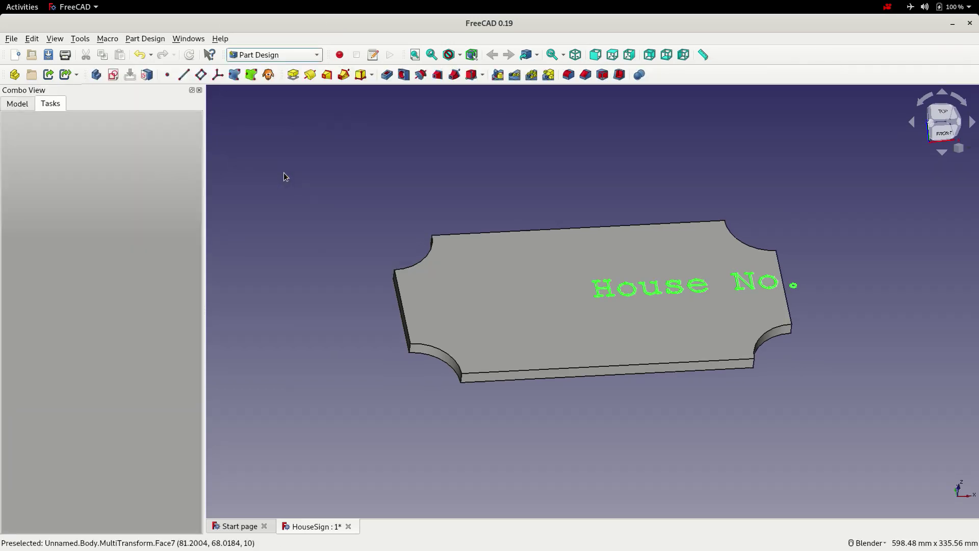
left_click(31, 104)
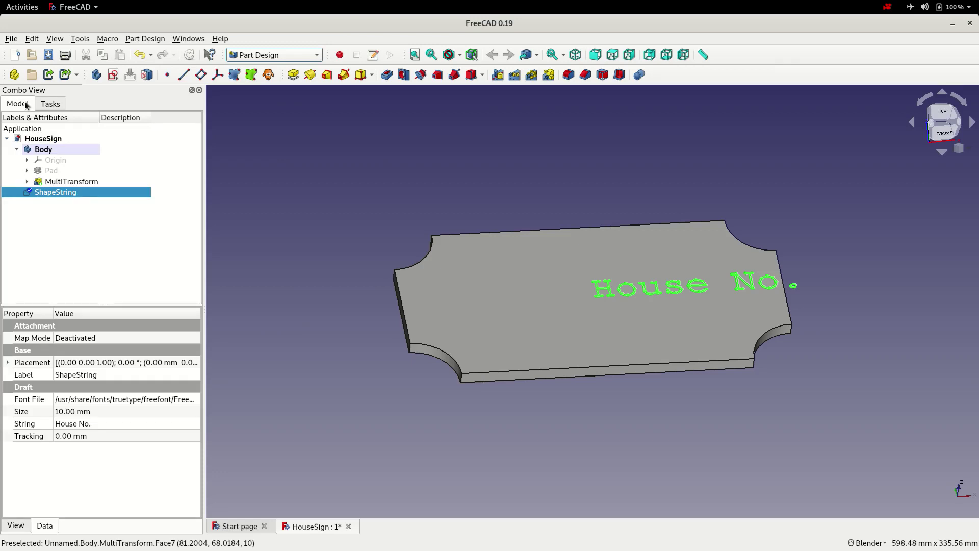
Map the ShapeString onto the plate's top face using the FlatFace attachment method.
left_click(474, 274)
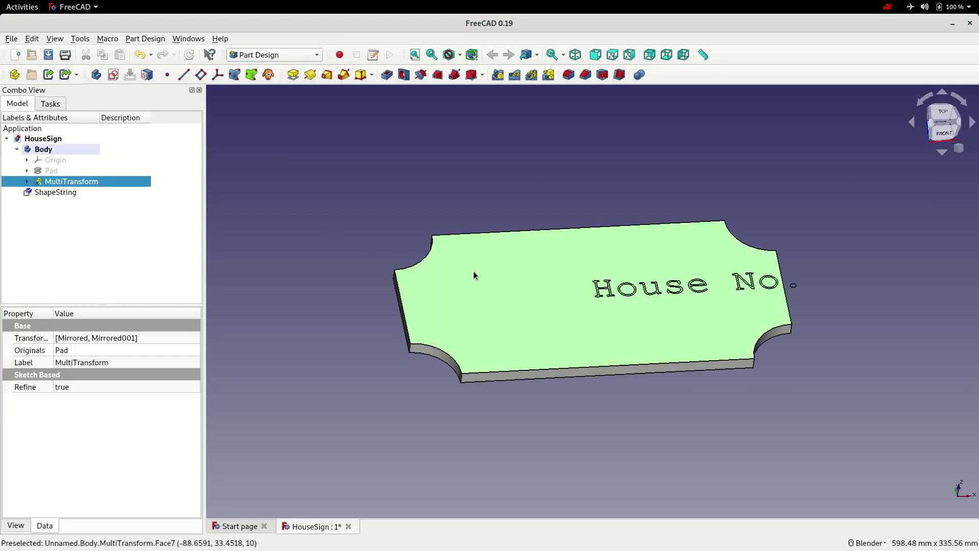
left_click(149, 76)
left_click(529, 290)
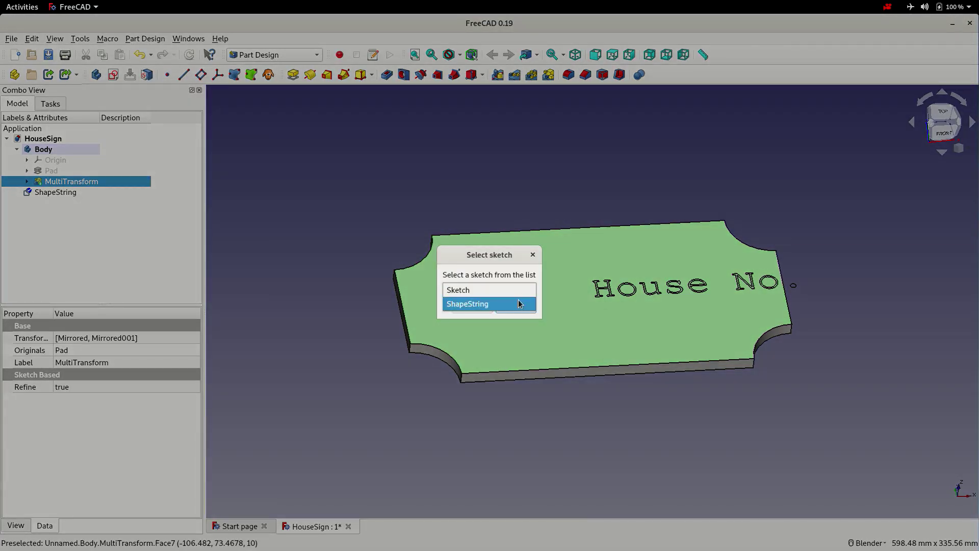
left_click(518, 305)
left_click(517, 306)
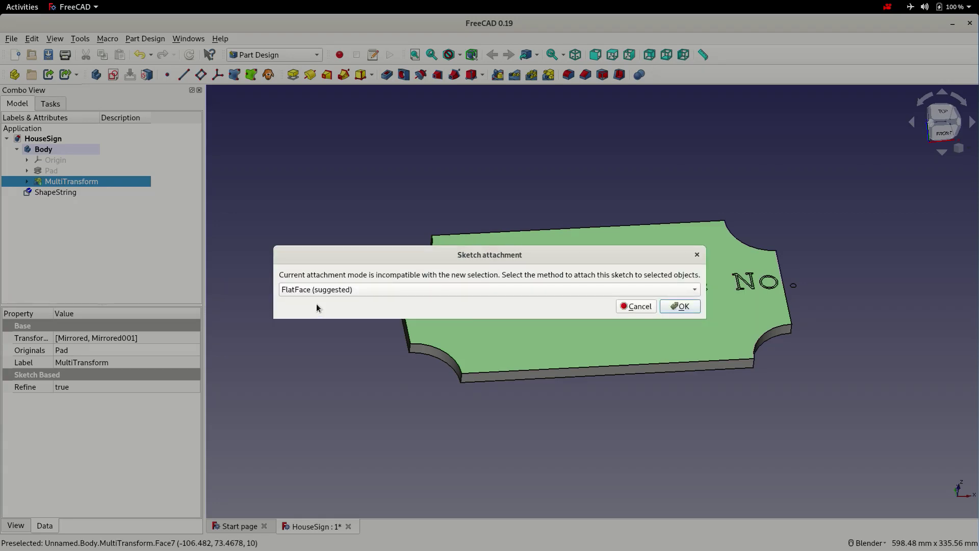
left_click(679, 306)
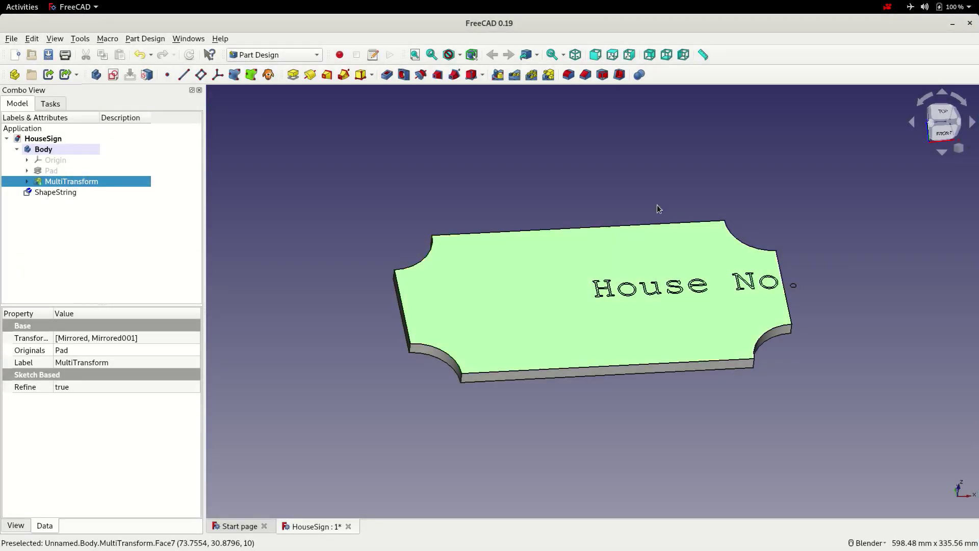
Measure the height of the letter H between its upper and lower serifs, and delete the distance measurement.
left_click(612, 55)
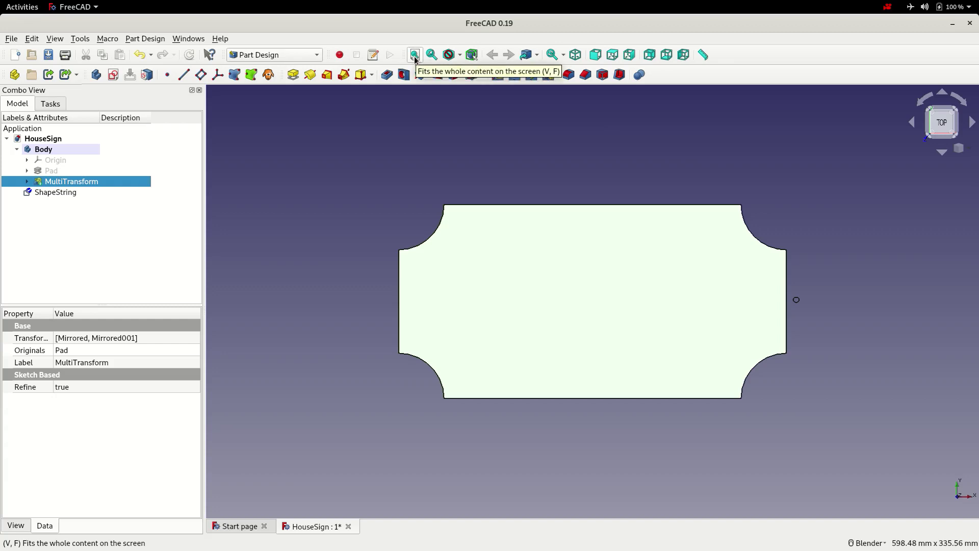
left_click(415, 55)
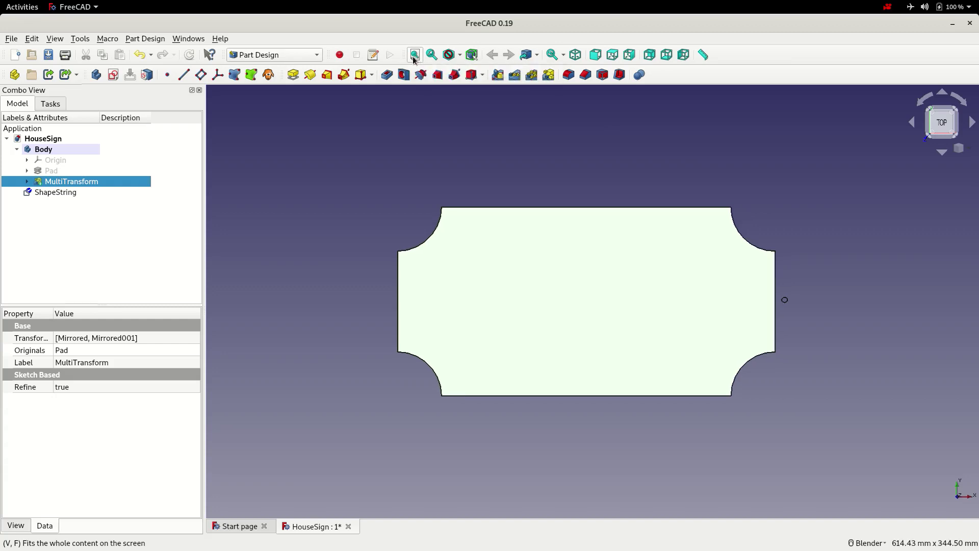
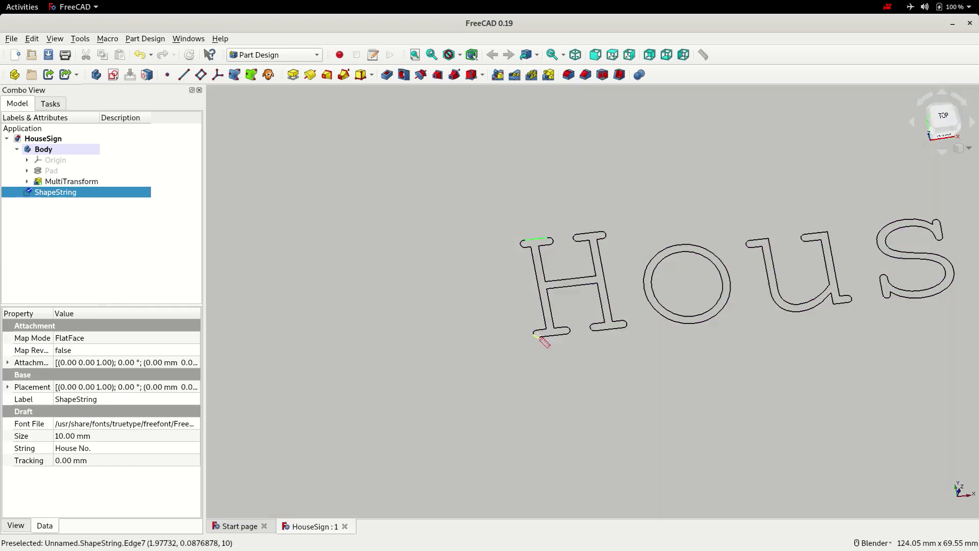
left_click(545, 336)
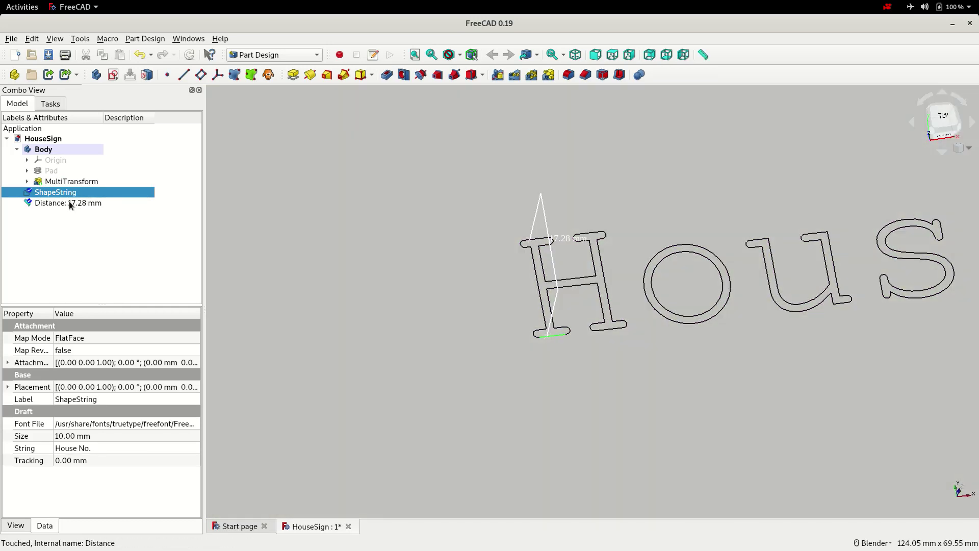
left_click(68, 202)
right_click(68, 202)
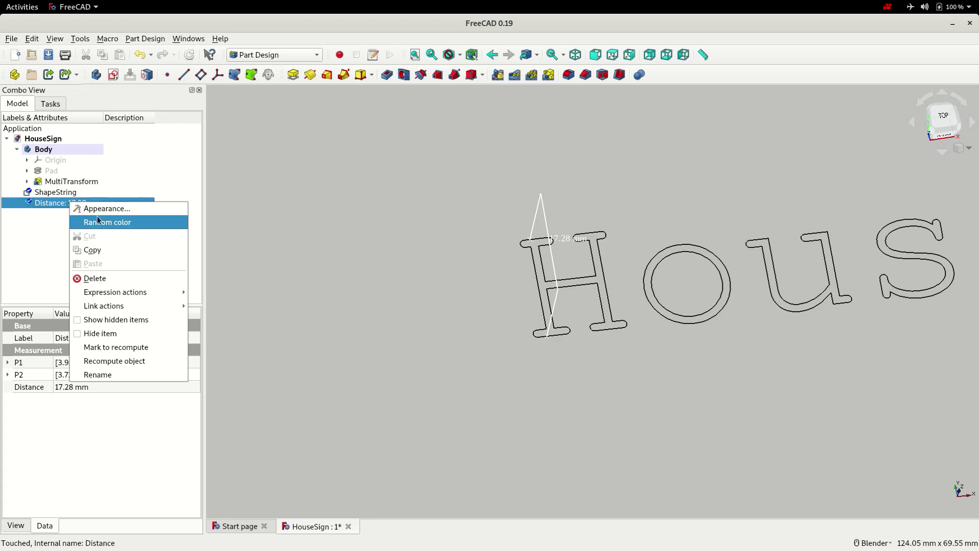
left_click(106, 279)
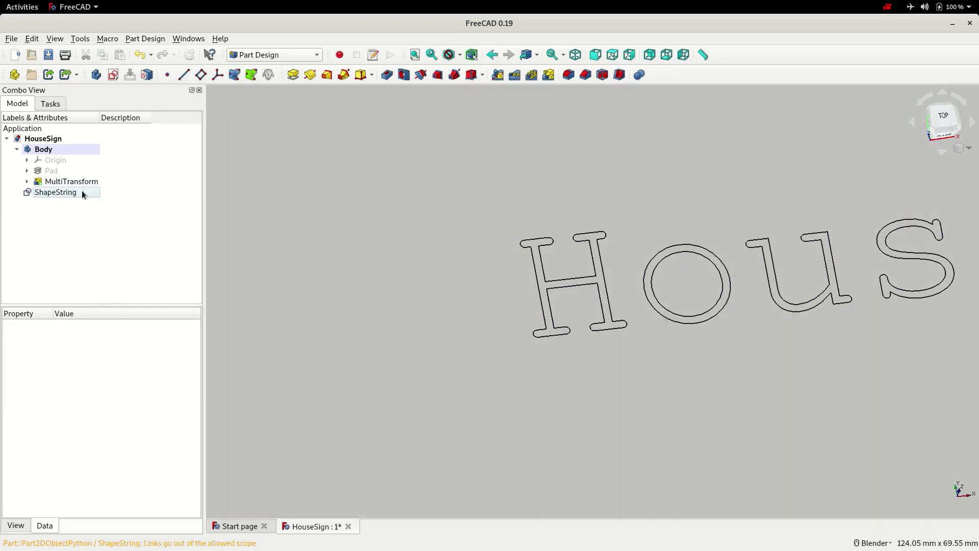
Set the ShapeString's attachment offset position y to the formula -17.28/2.
left_click(79, 192)
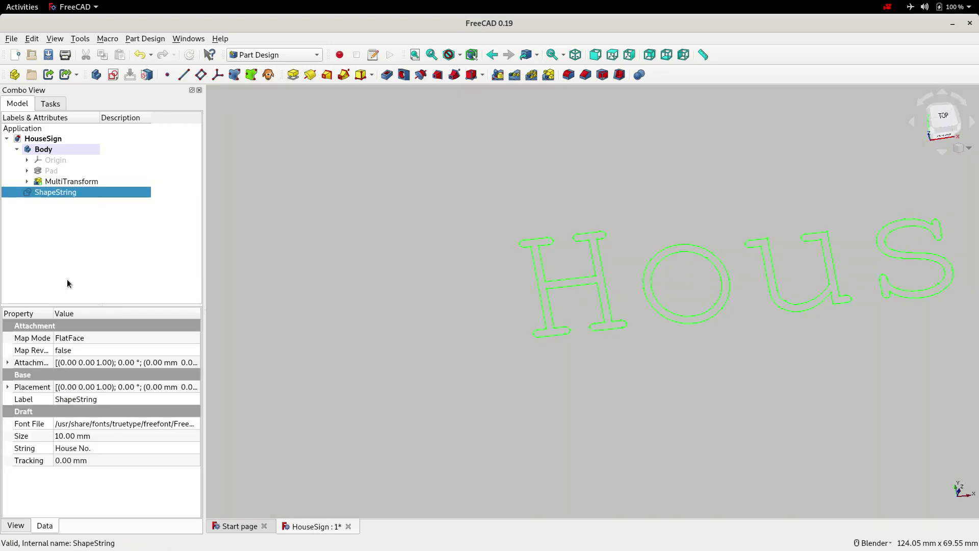
left_click(7, 362)
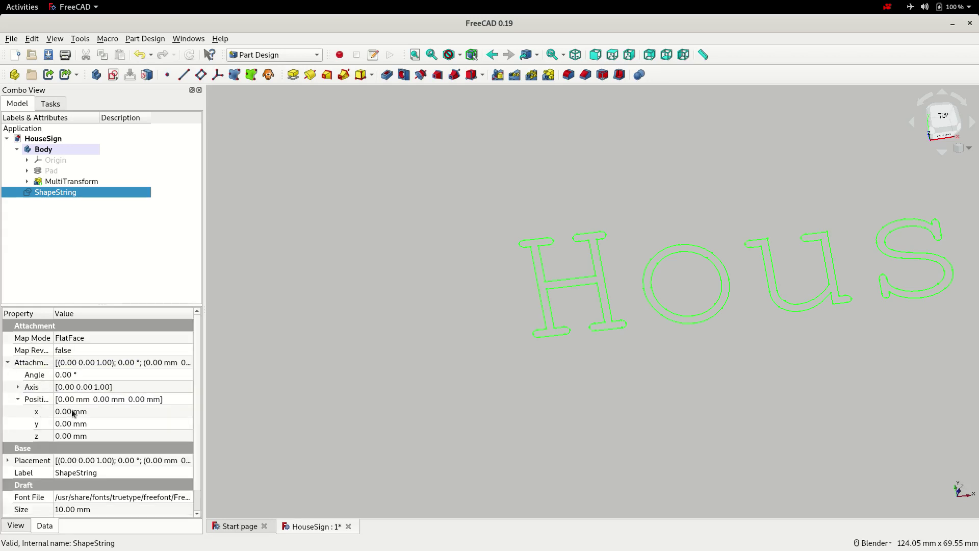
left_click(68, 422)
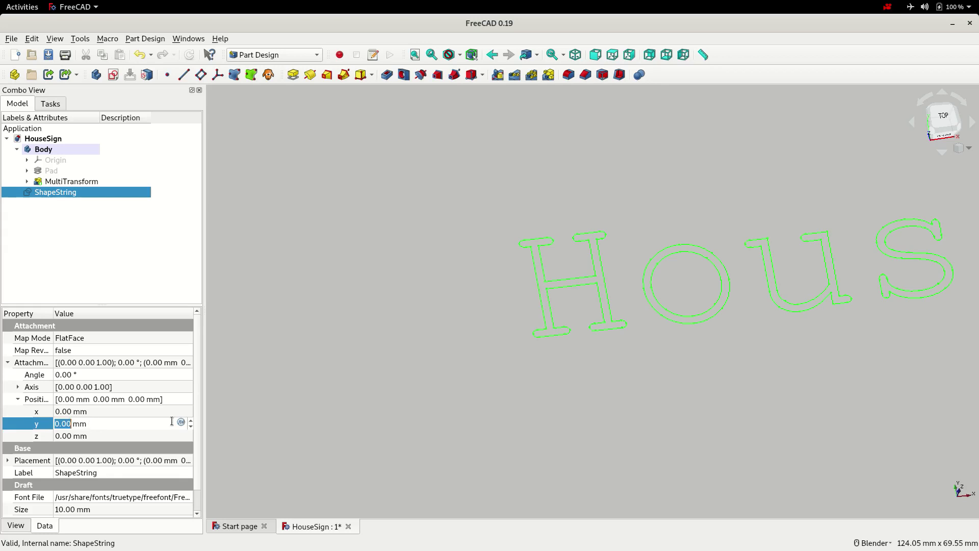
left_click(181, 422)
left_click_drag(150, 389, 358, 288)
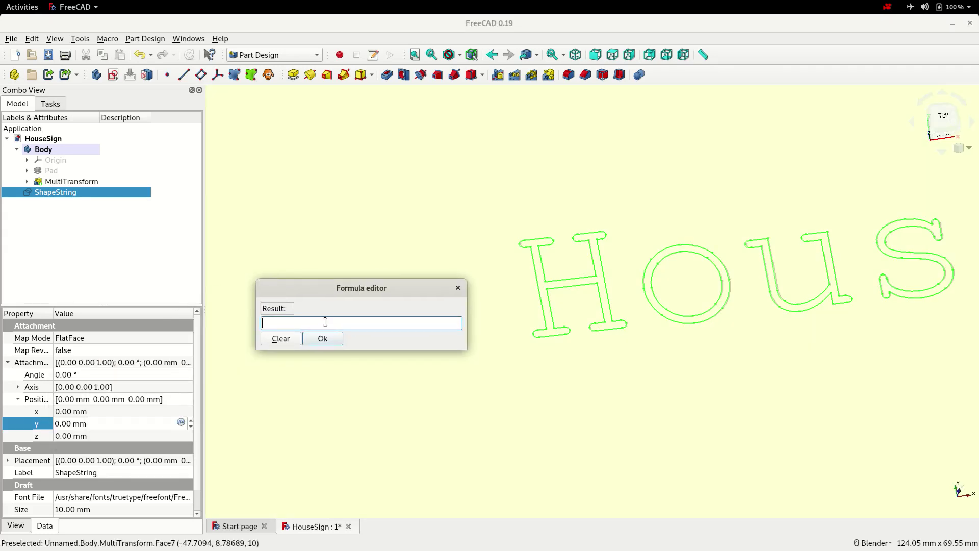
type("-.17.28/2")
key("Left")
key("BackSpace")
left_click(324, 338)
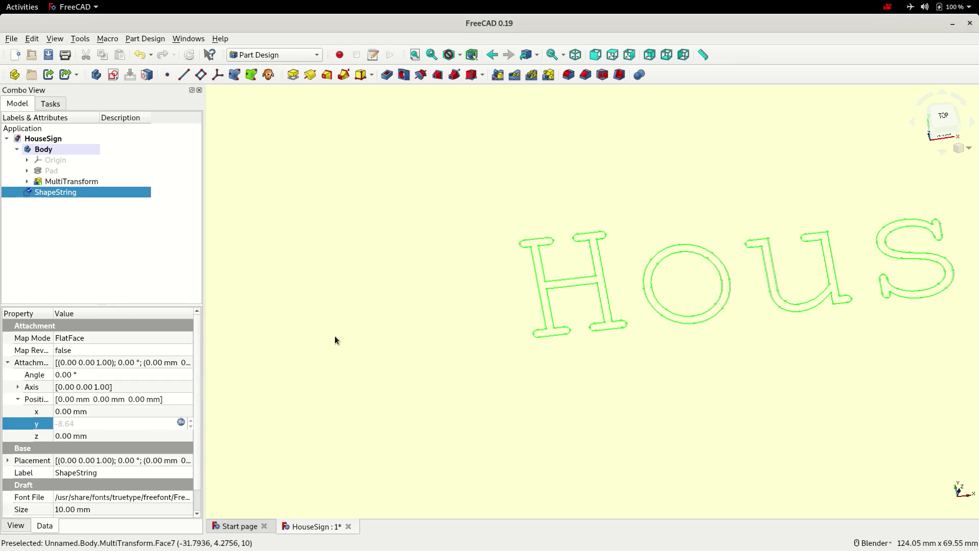
Measure the text's overall length from the lower-left serif of the H to the right edge of the period.
left_click(117, 409)
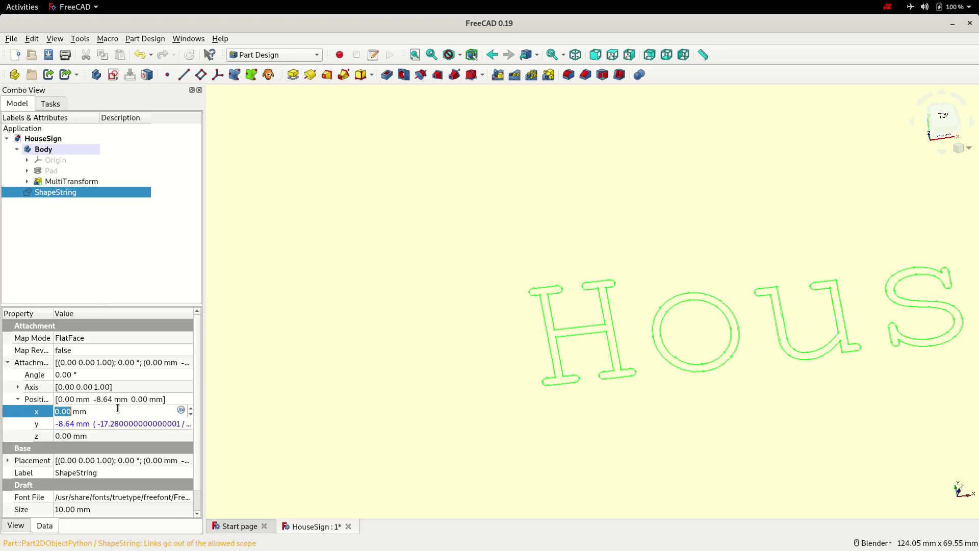
scroll(438, 268, "down", 3)
key("0")
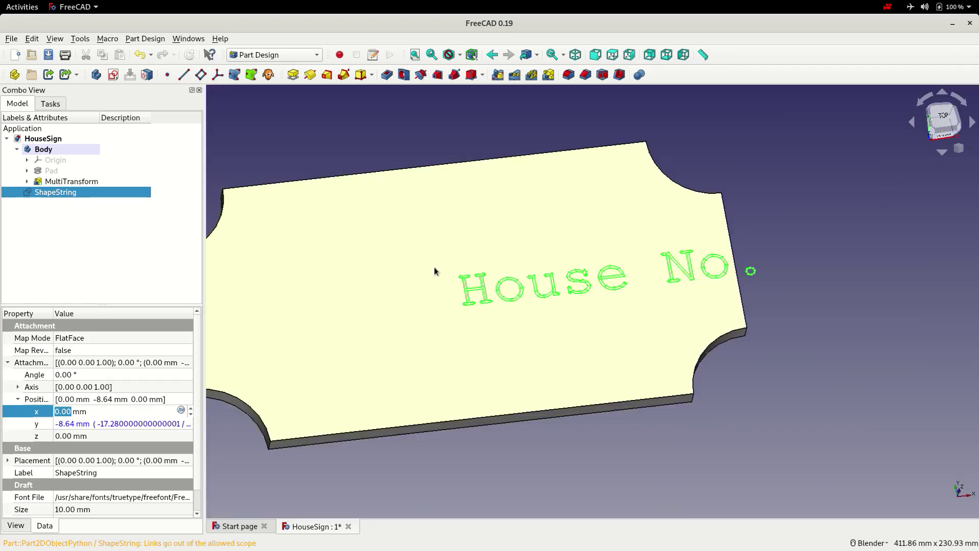
left_click(703, 55)
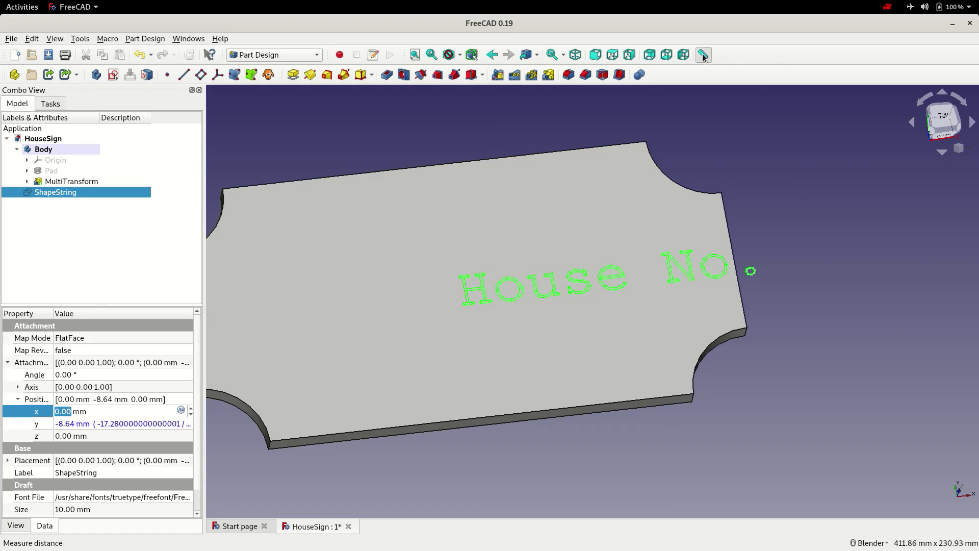
scroll(449, 306, "up", 5)
scroll(451, 328, "up", 3)
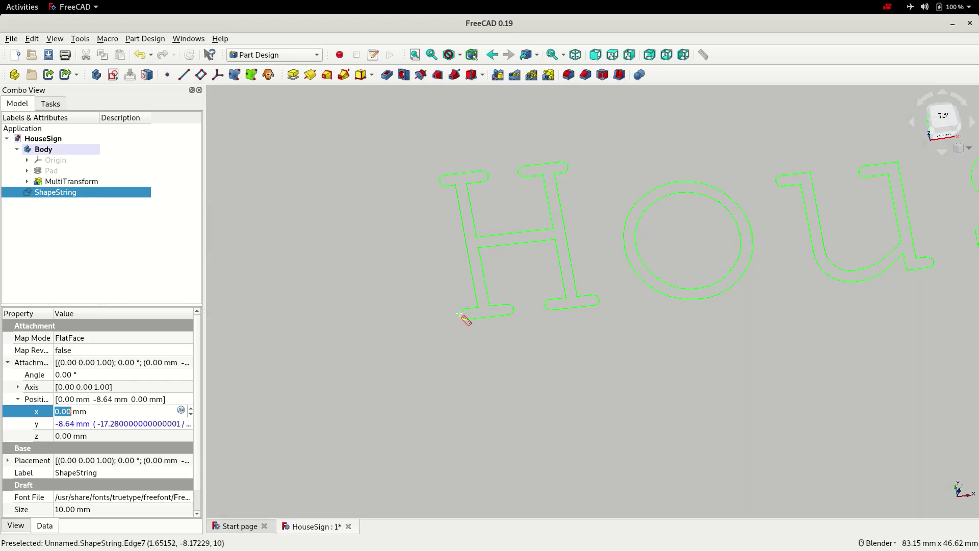
scroll(449, 323, "down", 2)
scroll(826, 277, "down", 2)
scroll(816, 275, "up", 4)
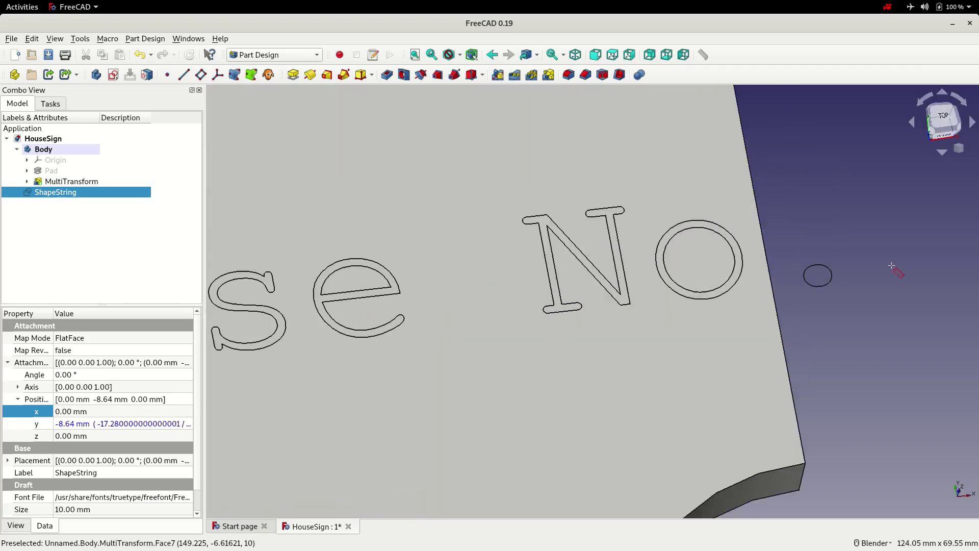
left_click(832, 274)
scroll(847, 279, "down", 4)
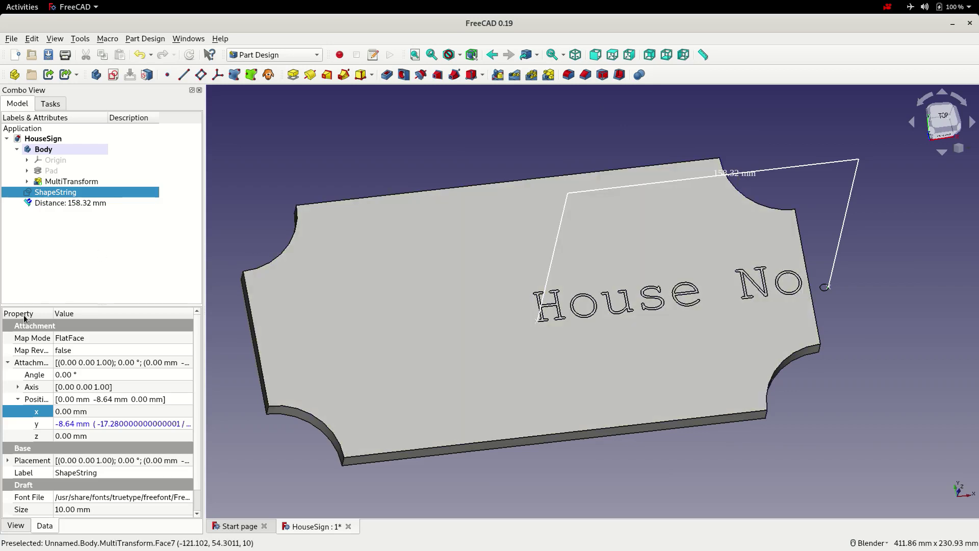
Set the ShapeString's attachment offset position x to the formula -158.32/2.
left_click(70, 436)
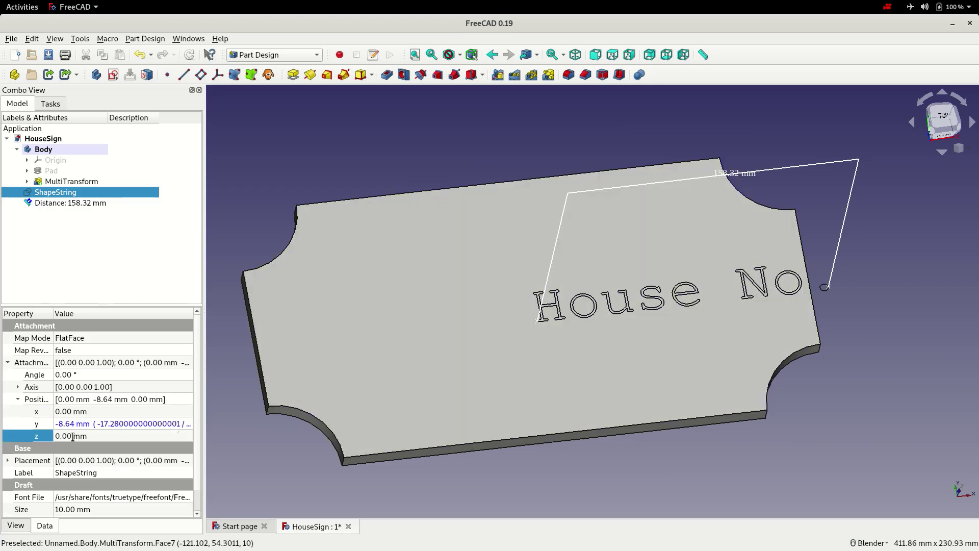
left_click(153, 413)
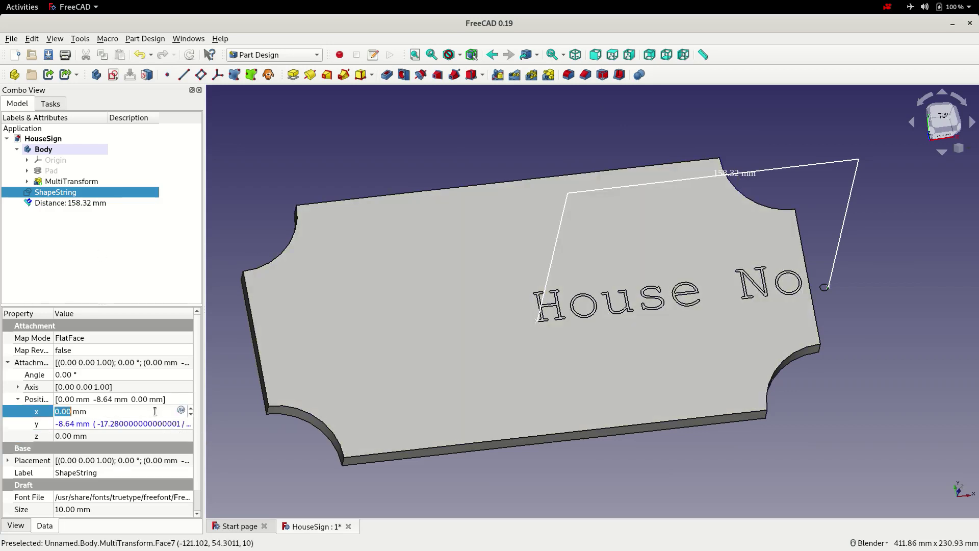
left_click(181, 411)
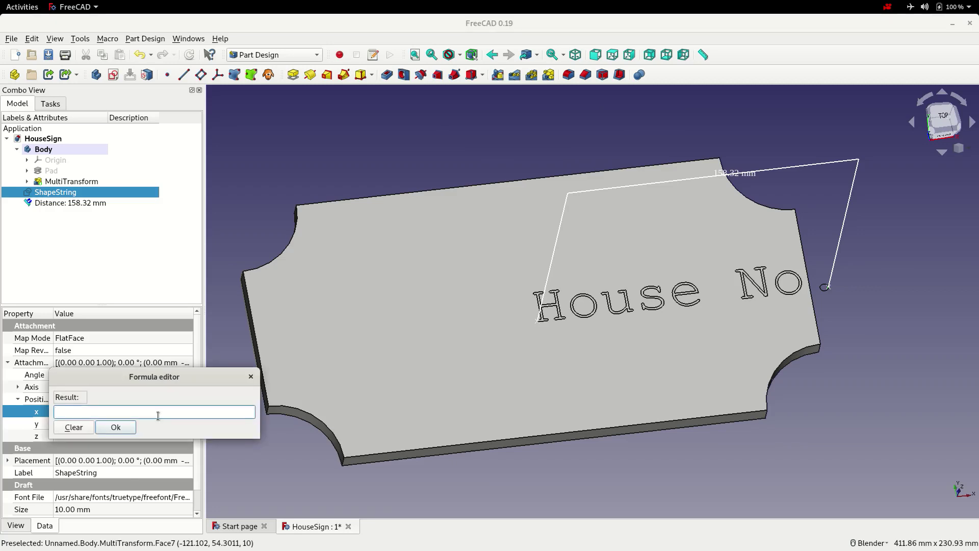
type("-")
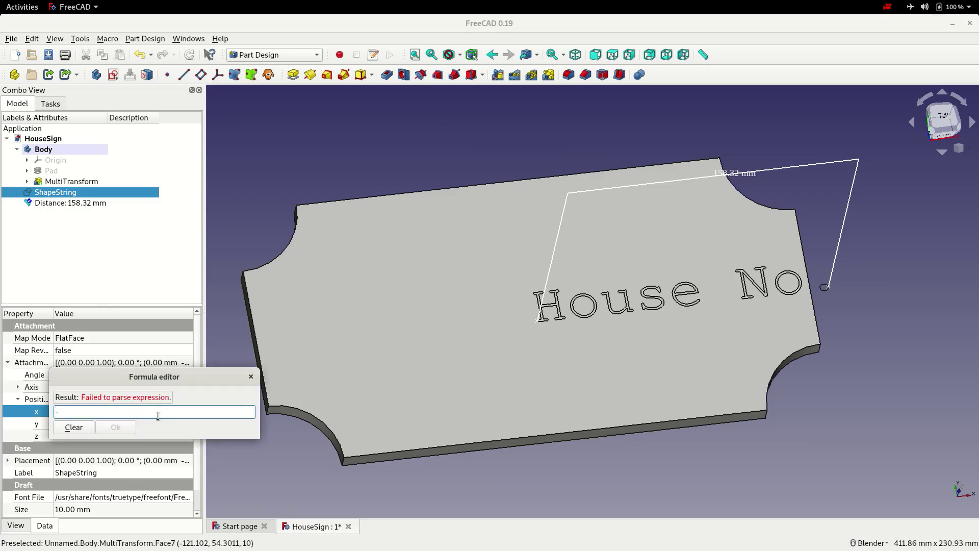
type("158.3")
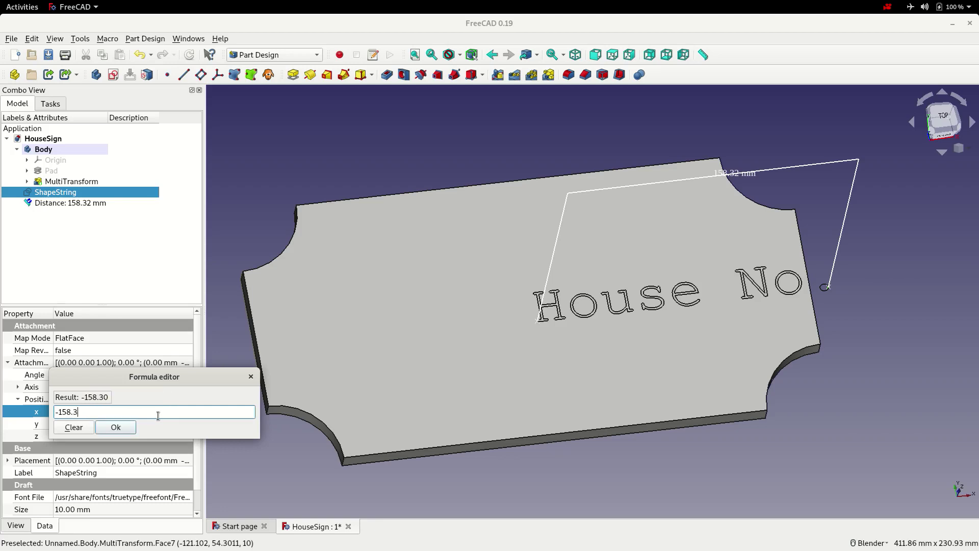
type("2/2")
left_click(115, 427)
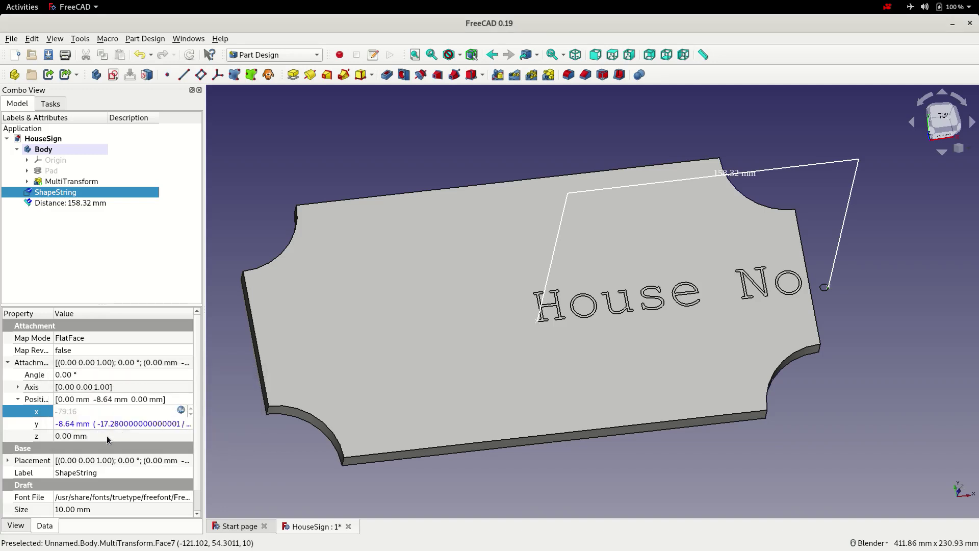
left_click(107, 436)
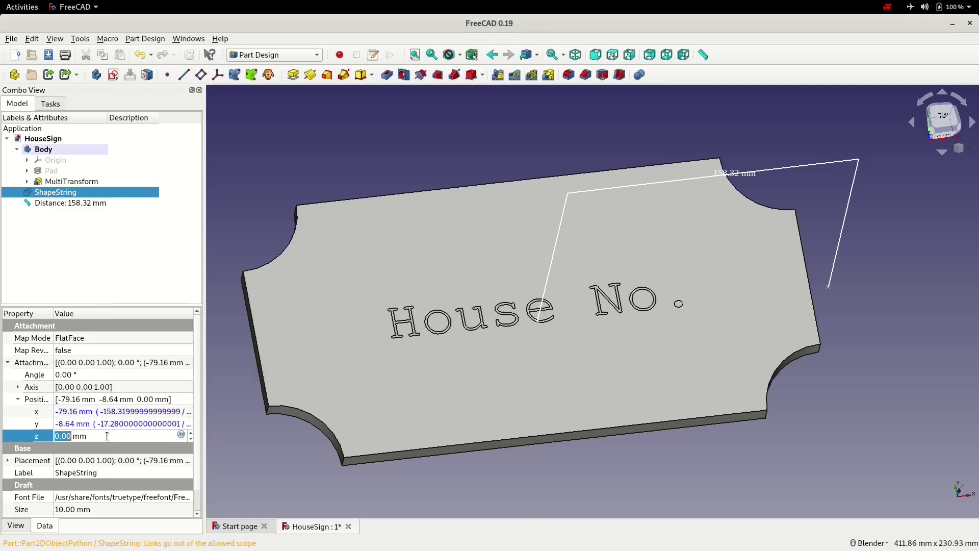
Delete the text length measurement, show the sign from the top, and save the document.
right_click(74, 205)
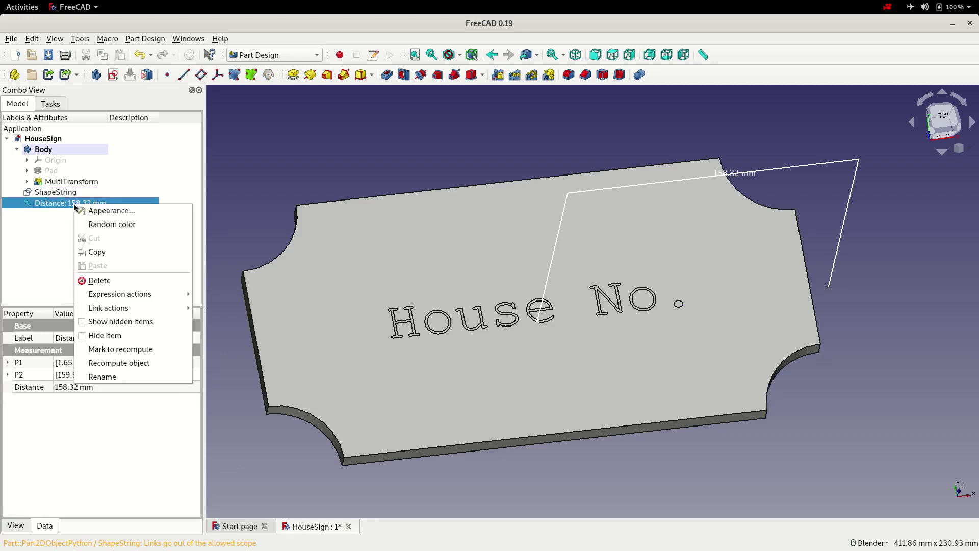
left_click(113, 282)
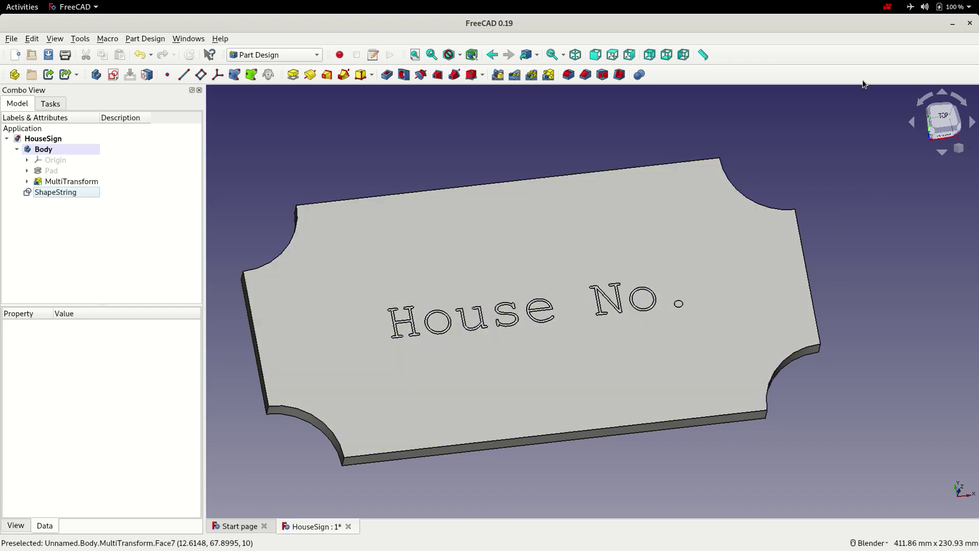
left_click(612, 54)
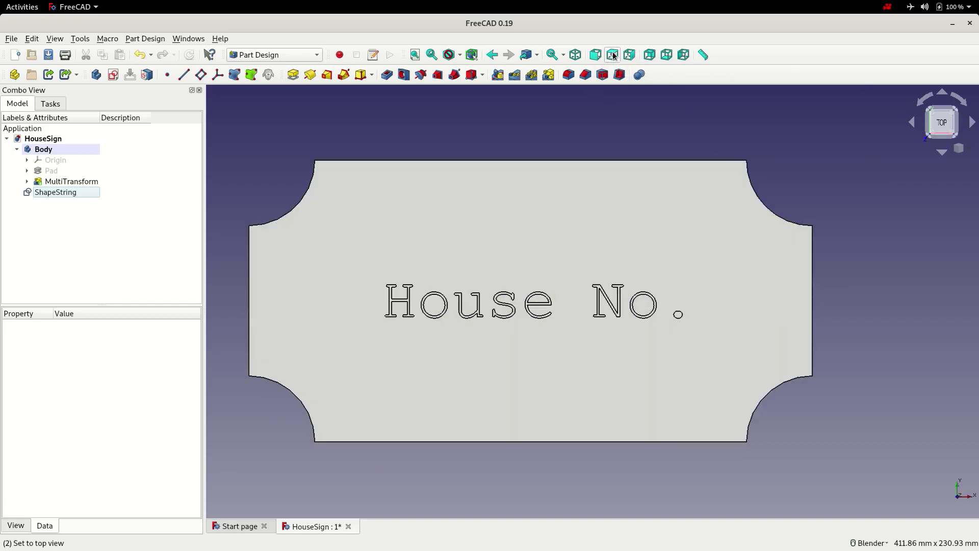
left_click(48, 54)
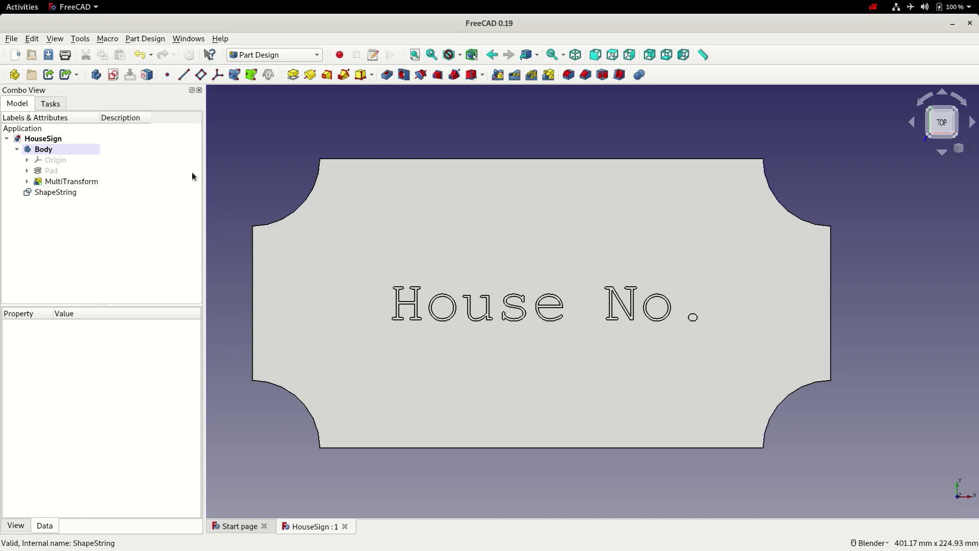
left_click(56, 192)
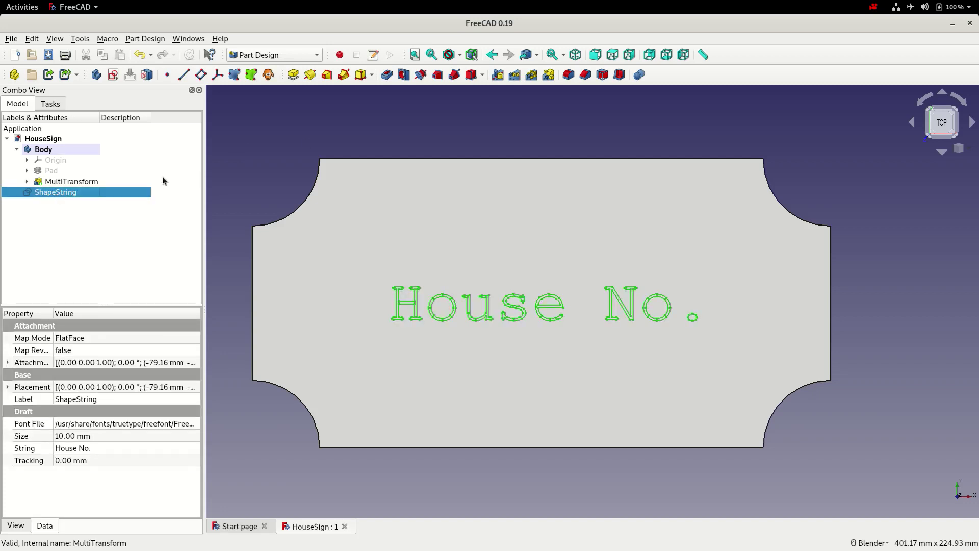
left_click(388, 75)
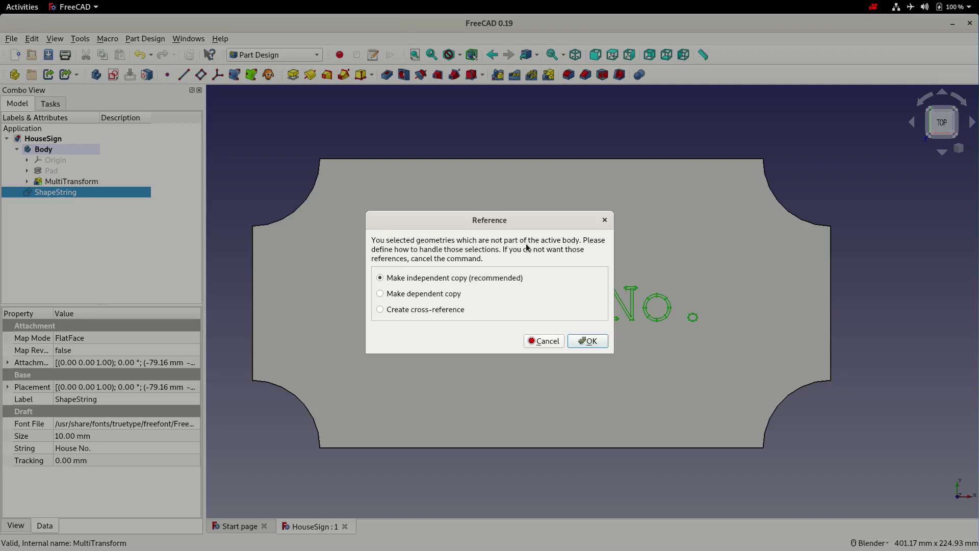
left_click(541, 341)
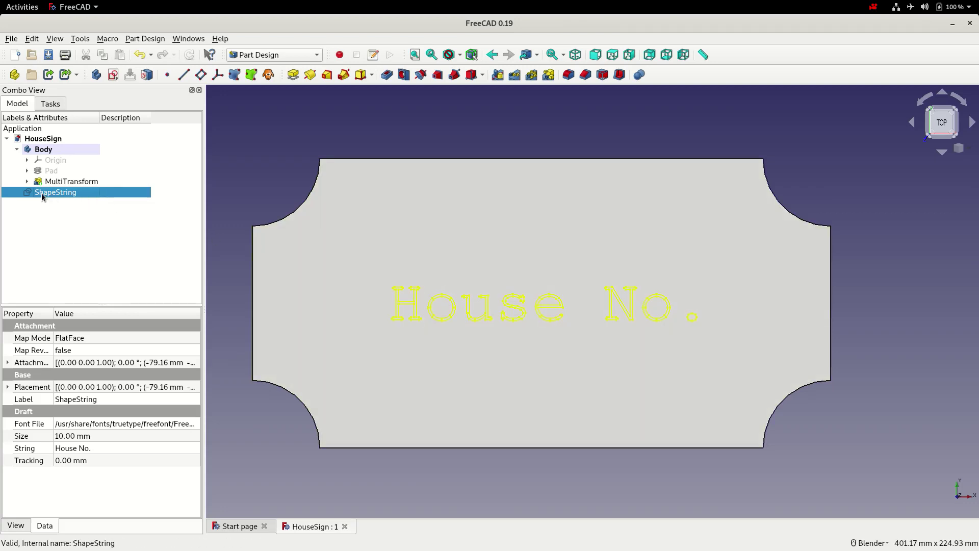
Move the ShapeString into the Body and cut it into the plate as a 2.5 mm deep pocket.
left_click_drag(42, 193, 42, 151)
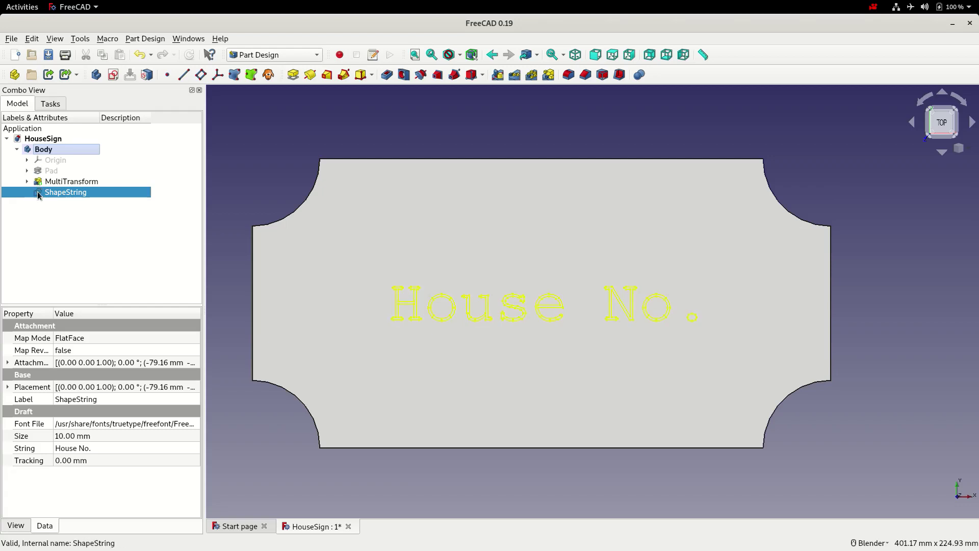
left_click(70, 221)
left_click(62, 190)
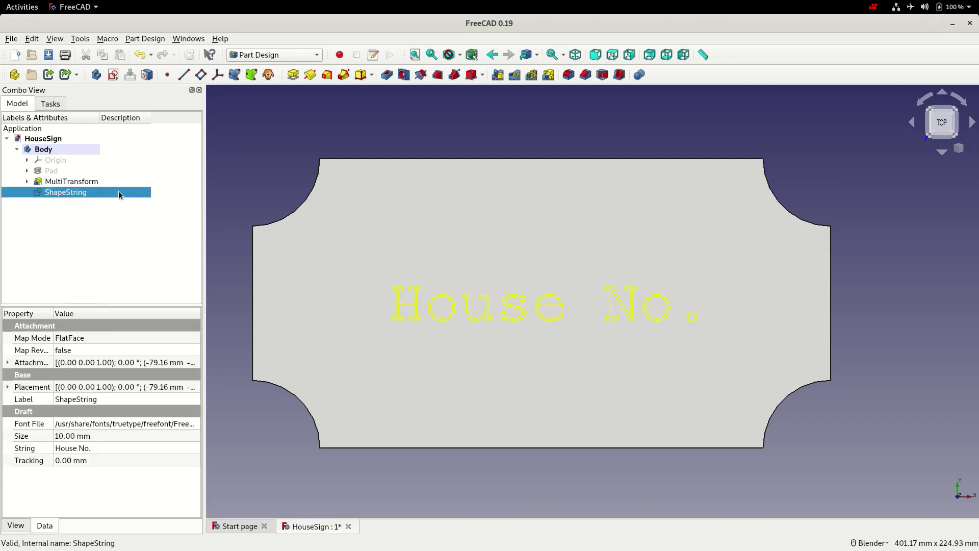
left_click(387, 77)
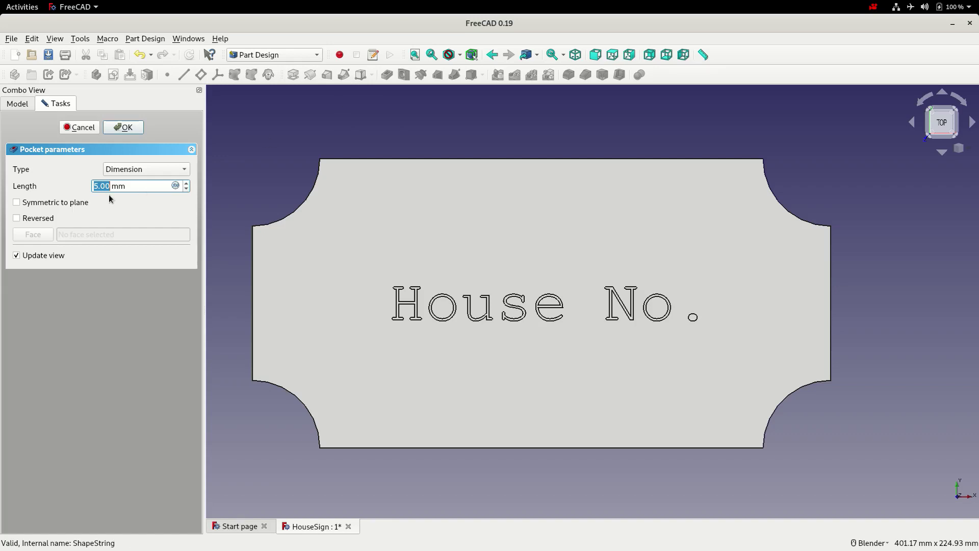
type("2.5")
left_click(124, 130)
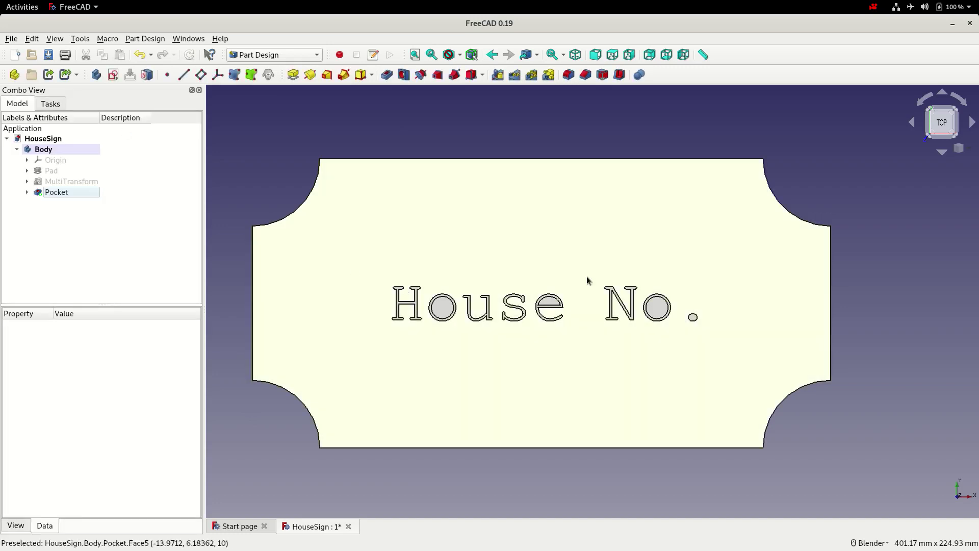
Show the whole sign in isometric view and save the document.
left_click(577, 56)
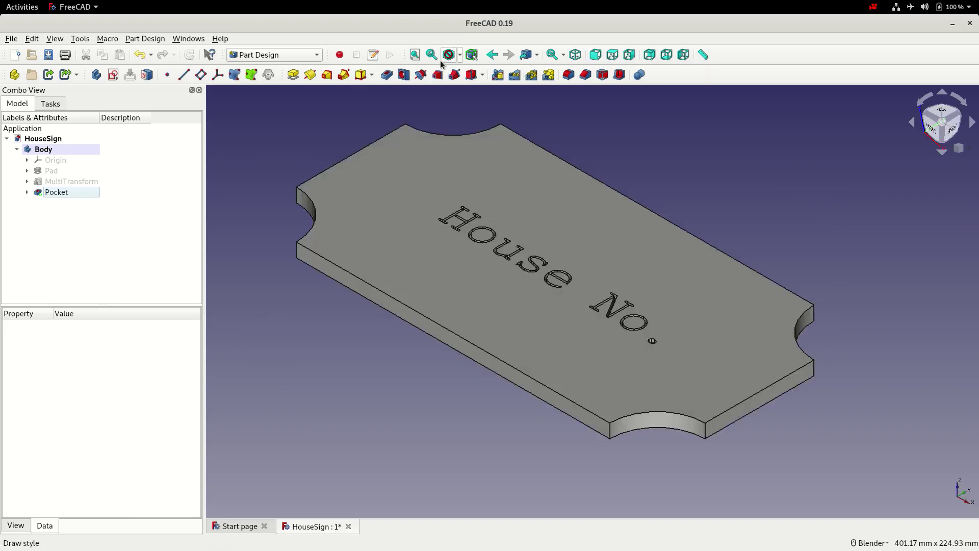
left_click(414, 55)
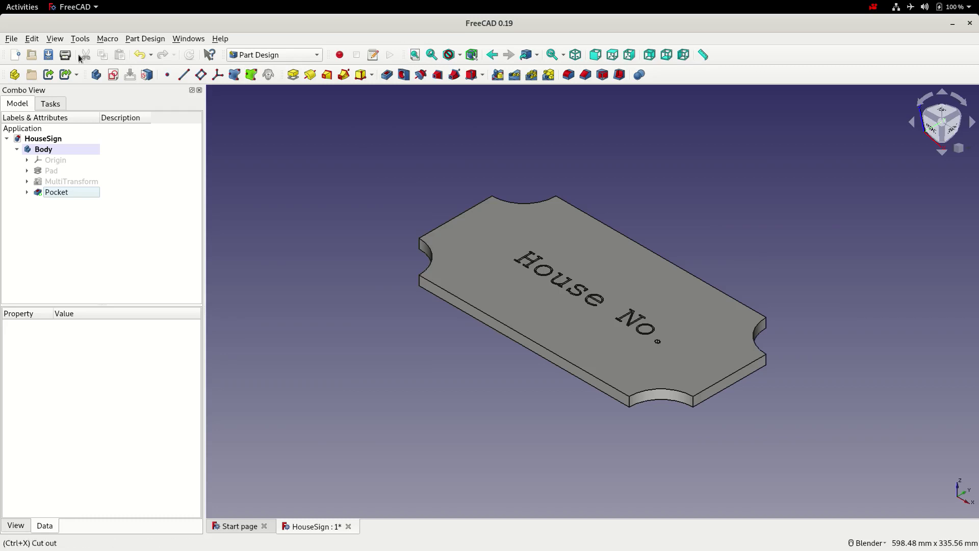
left_click(47, 55)
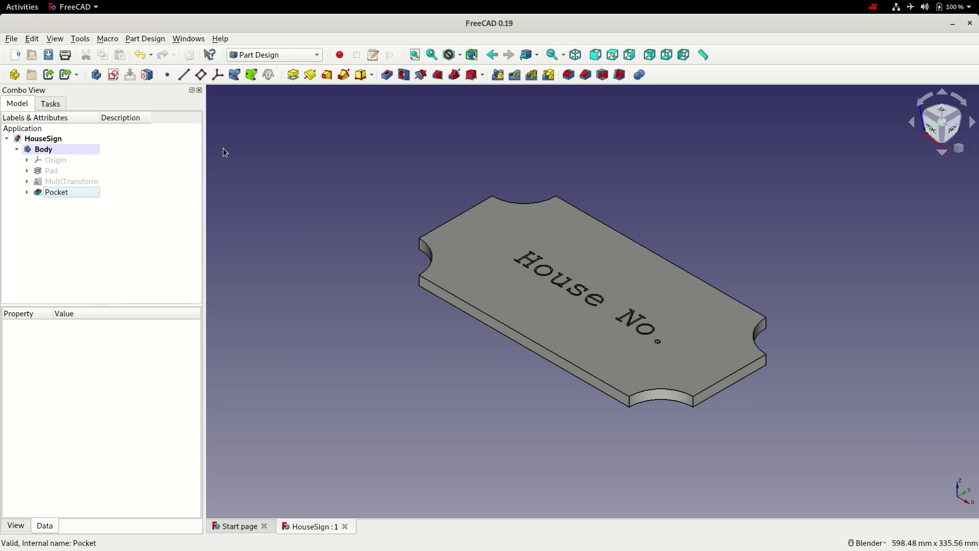
Create a new sketch on the Body's XZ_Plane.
left_click(114, 75)
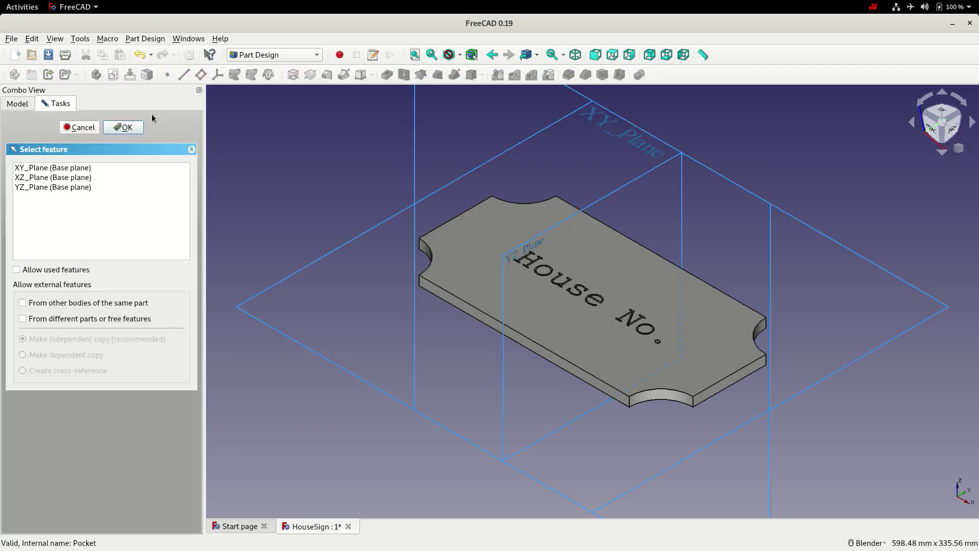
left_click(46, 179)
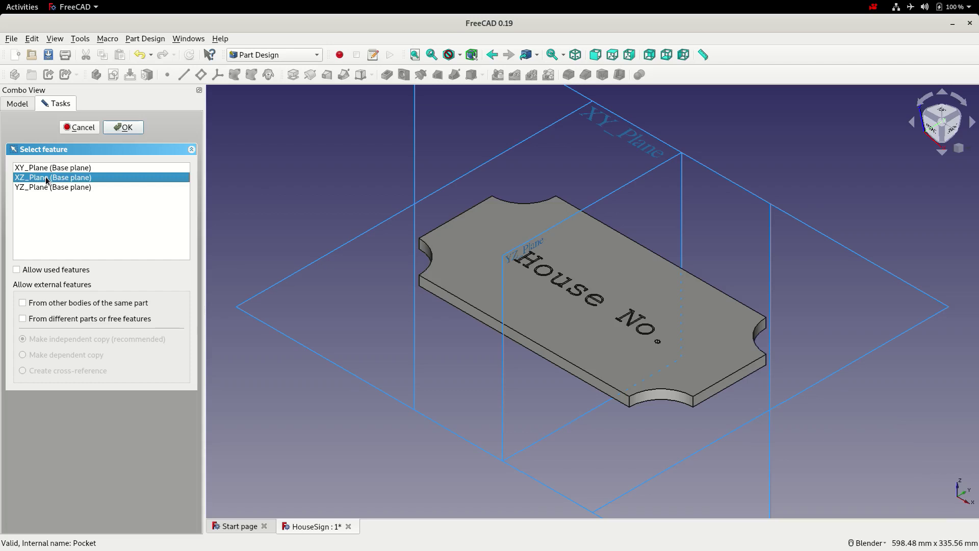
left_click(122, 127)
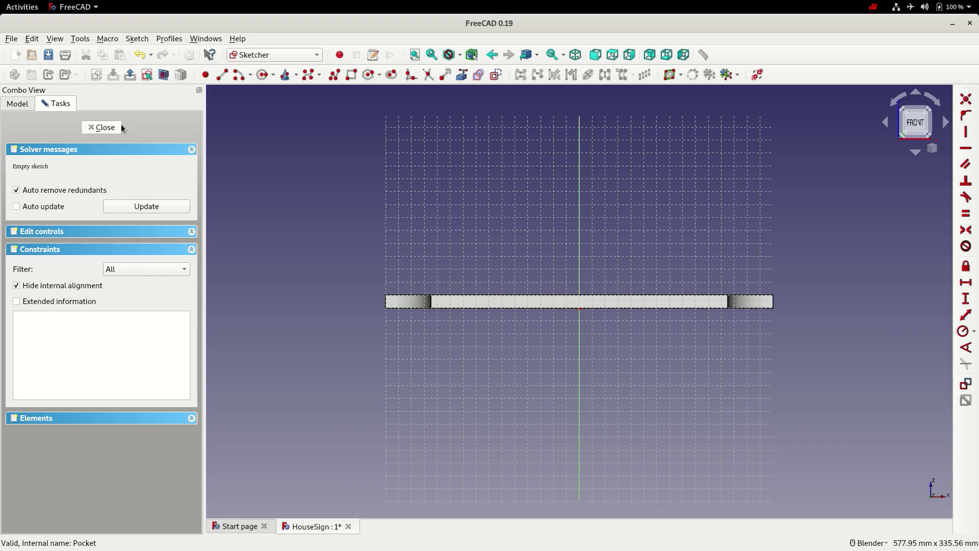
Reference the upper edge of the plate's short side at negative X as external geometry and return to the front view.
middle_click_drag(268, 223, 314, 274)
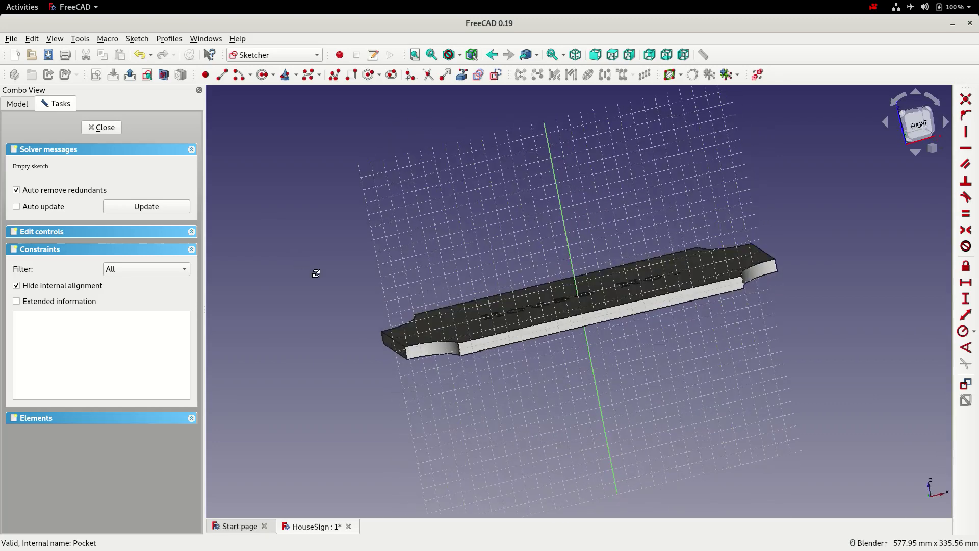
left_click(461, 74)
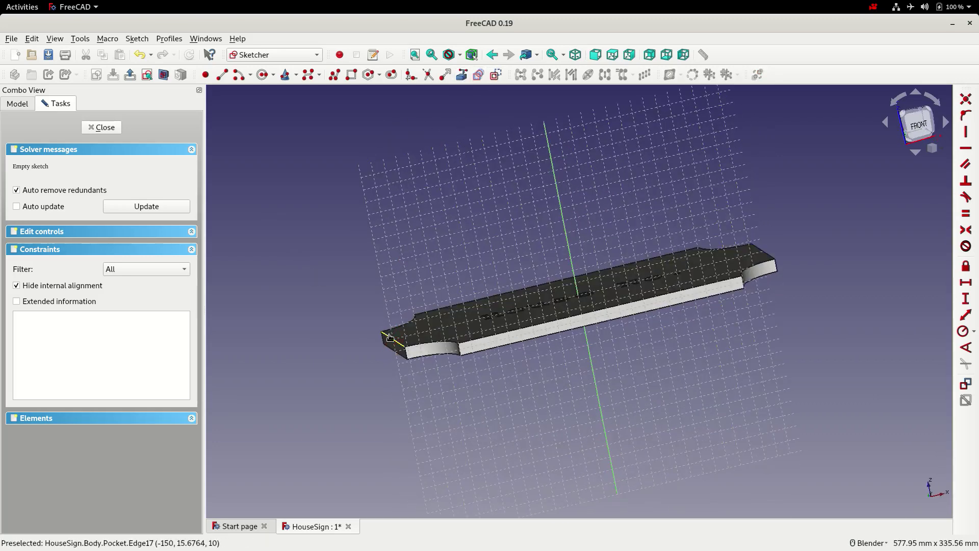
scroll(386, 344, "up", 4)
scroll(383, 344, "up", 2)
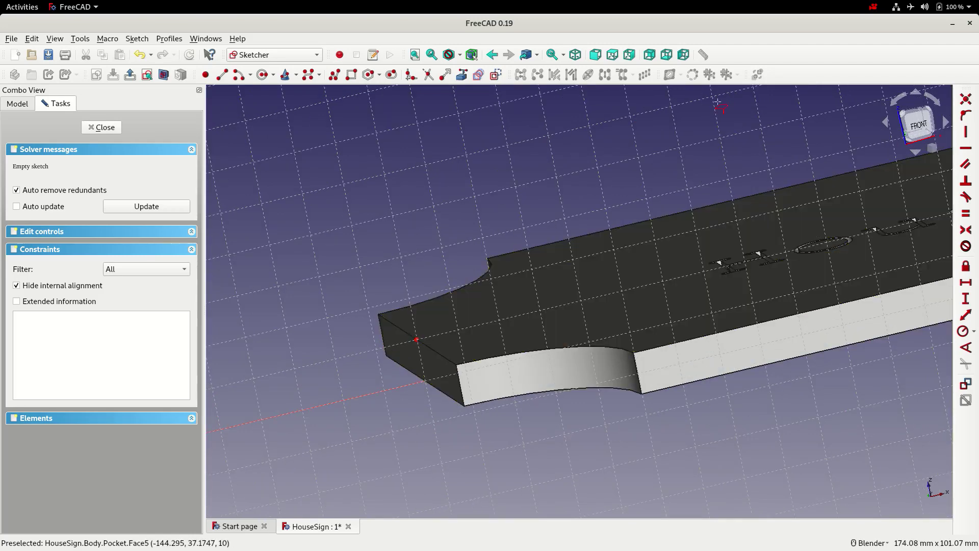
left_click(918, 127)
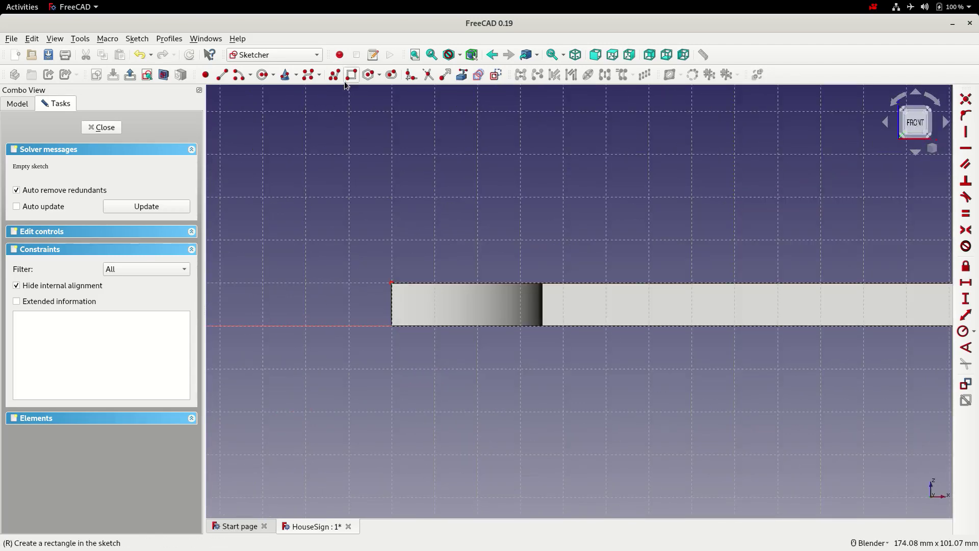
Draw a circle centred on the referenced edge point with a 3 mm radius constraint, close the sketch and save the document.
left_click(263, 76)
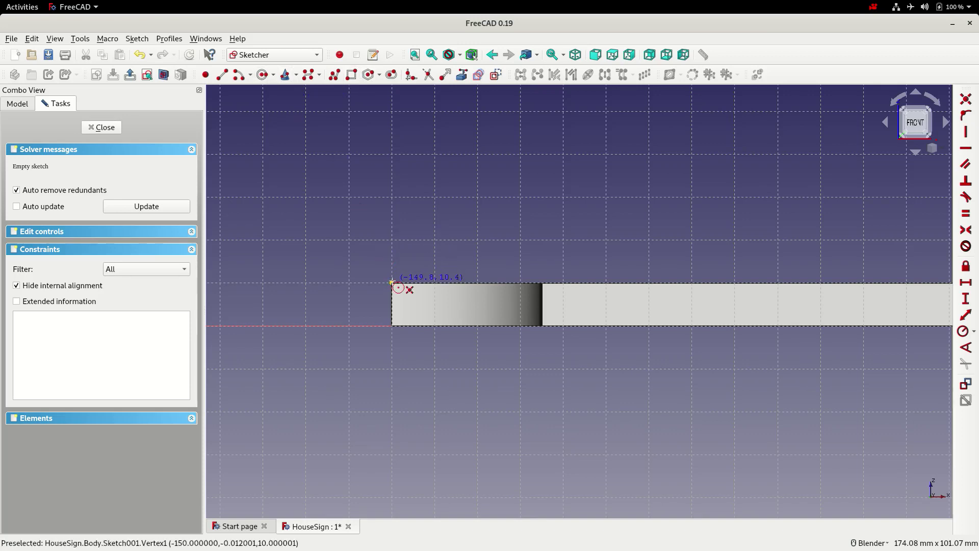
left_click(392, 283)
left_click(415, 269)
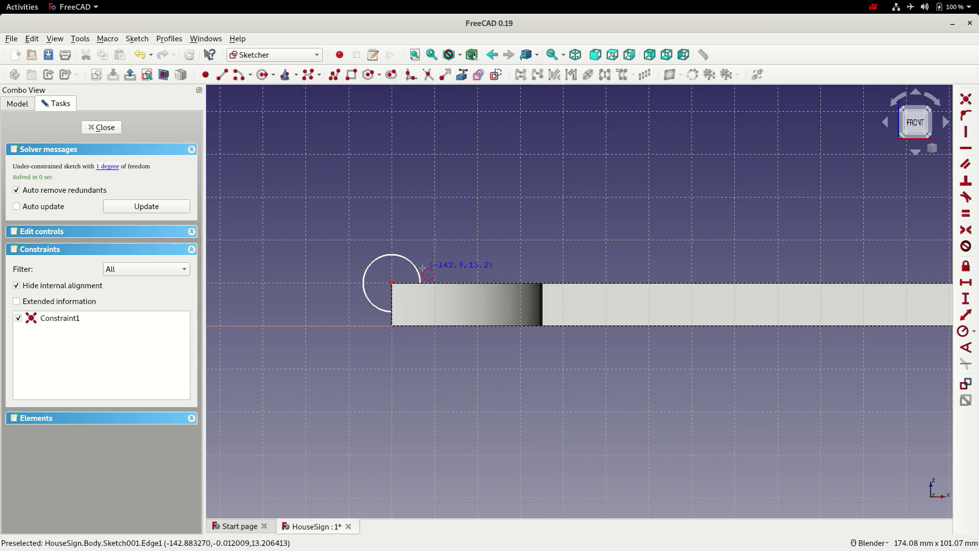
left_click(415, 269)
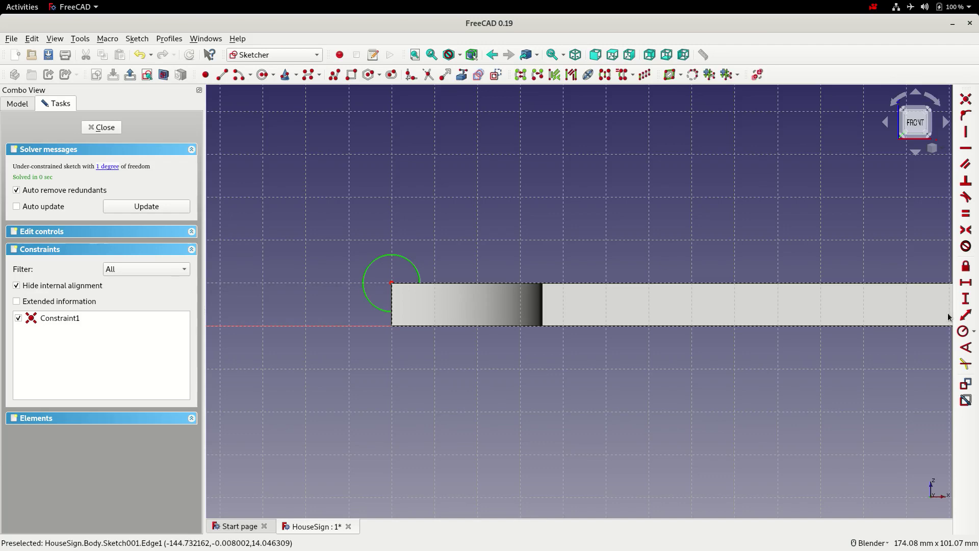
left_click(962, 331)
type("3")
key("Return")
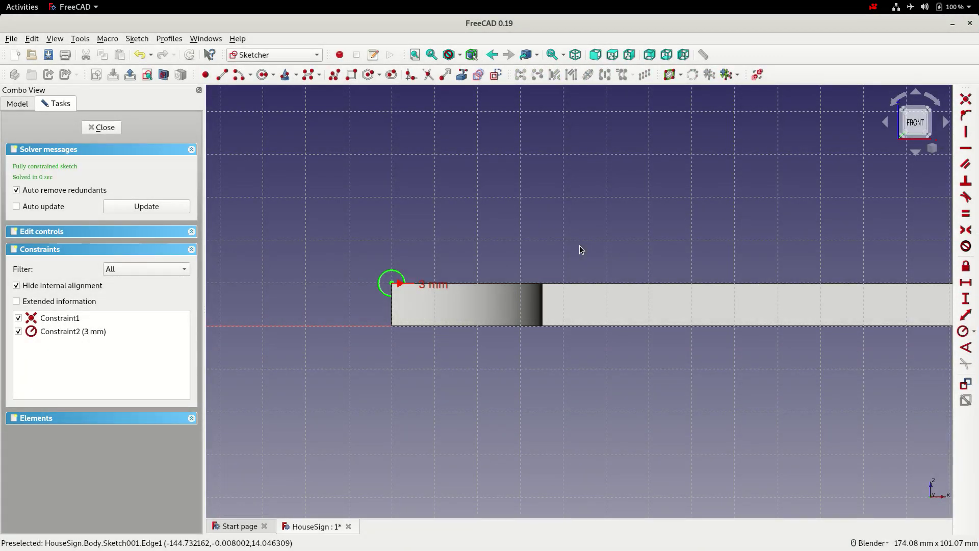
left_click(106, 127)
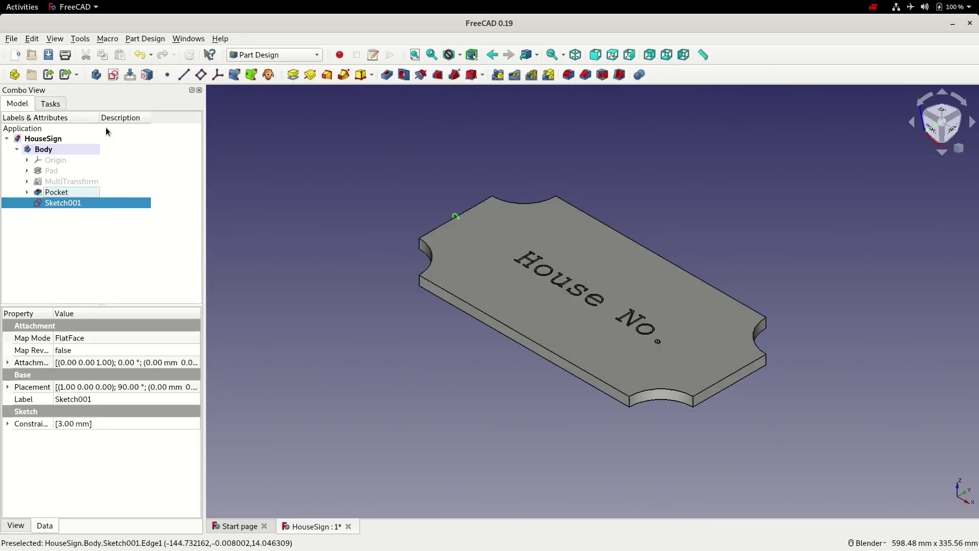
left_click(49, 55)
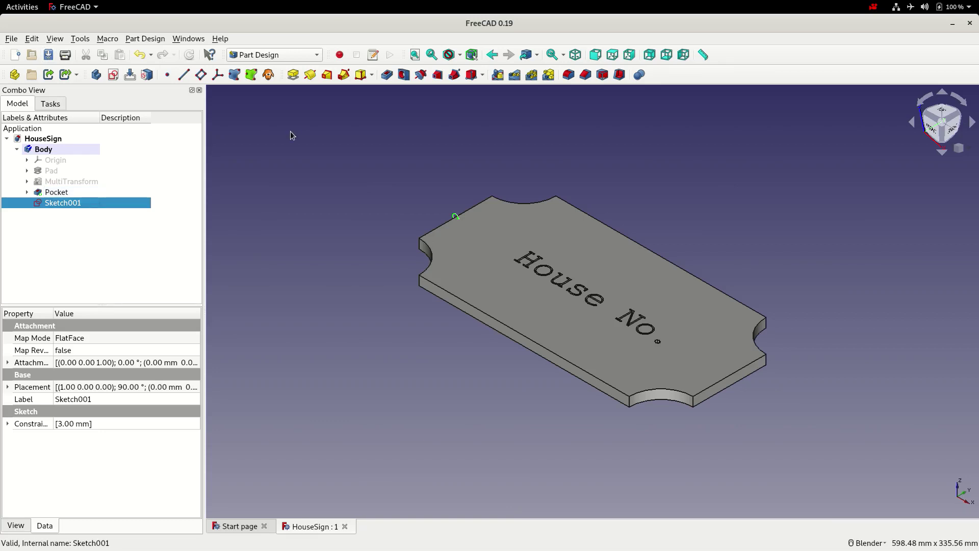
Start a subtractive pipe from the circle sketch and add all eight outer edges of the plate's top face as its sweep path.
left_click(455, 75)
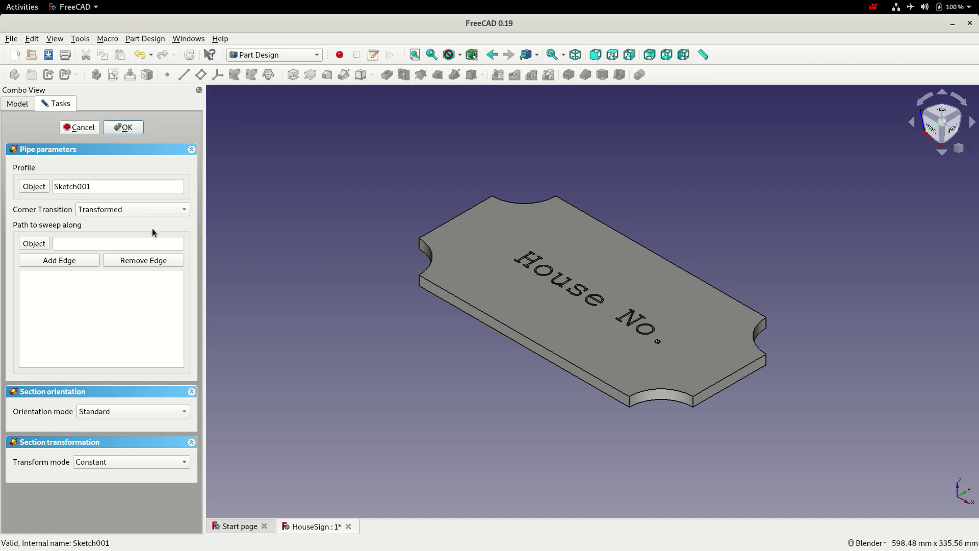
left_click(57, 260)
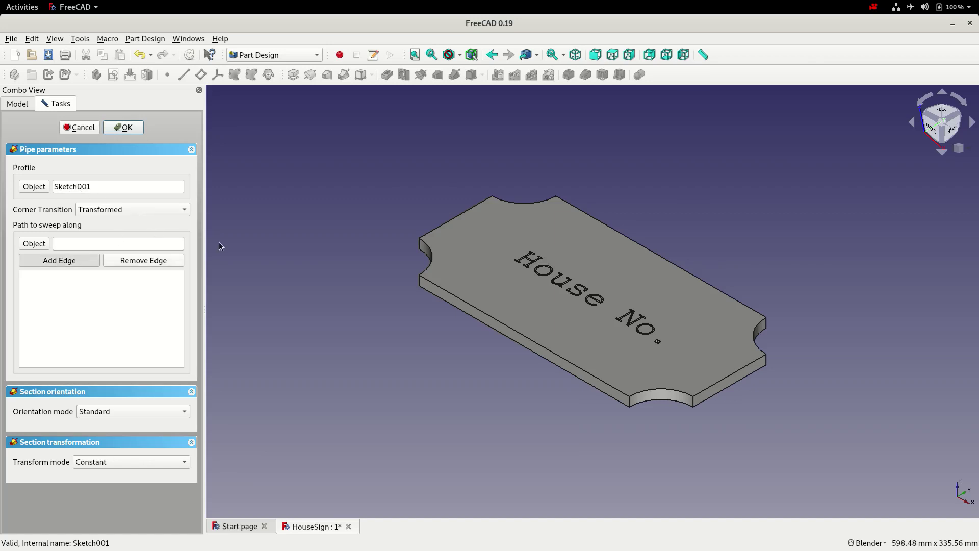
left_click(461, 213)
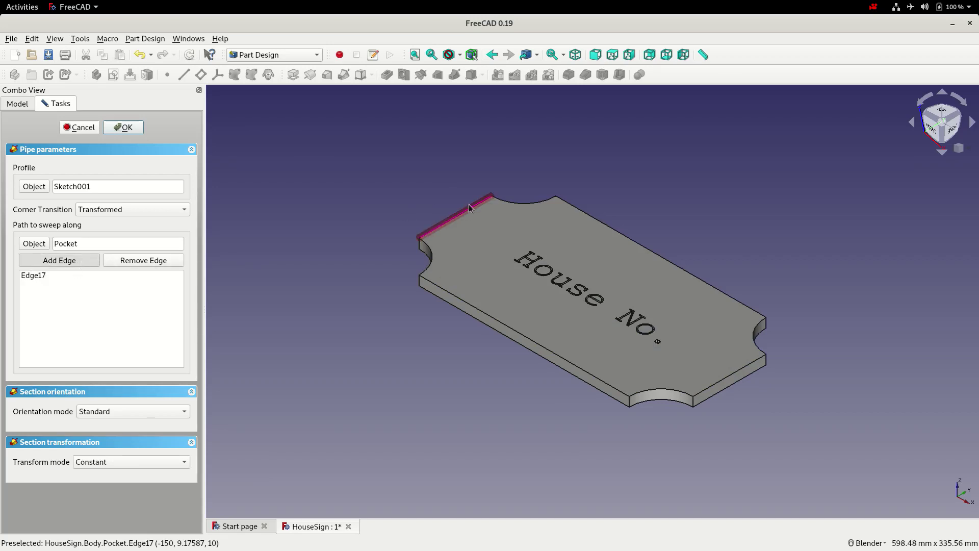
left_click(517, 204)
left_click(59, 261)
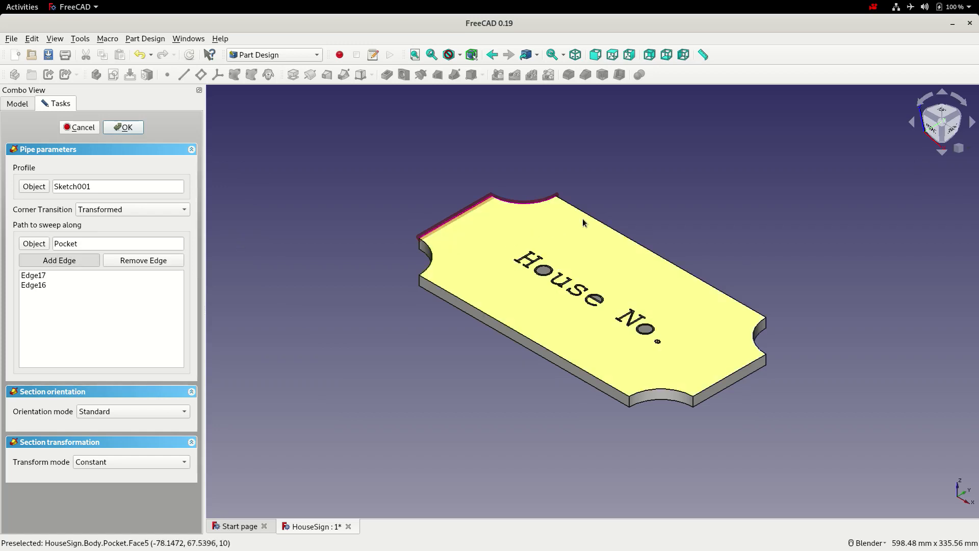
left_click(59, 260)
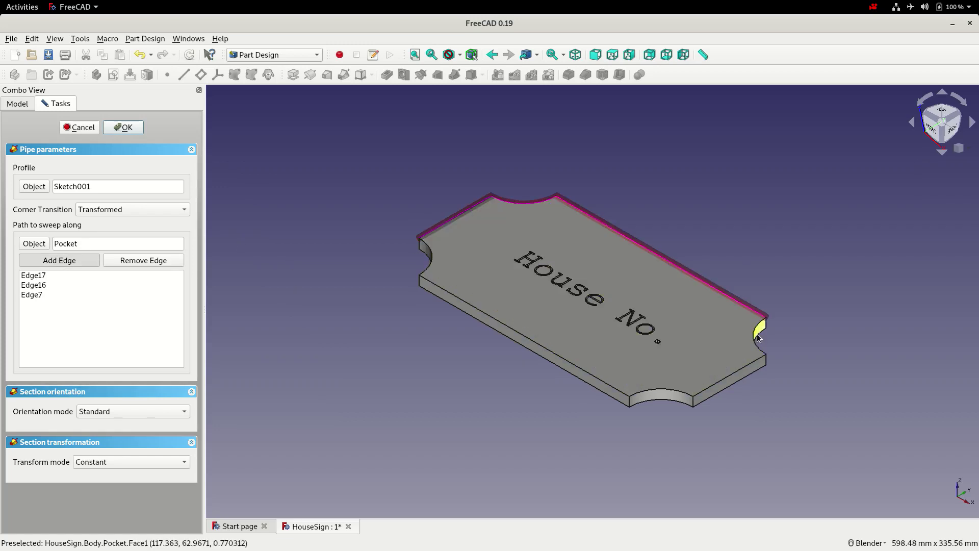
left_click(59, 260)
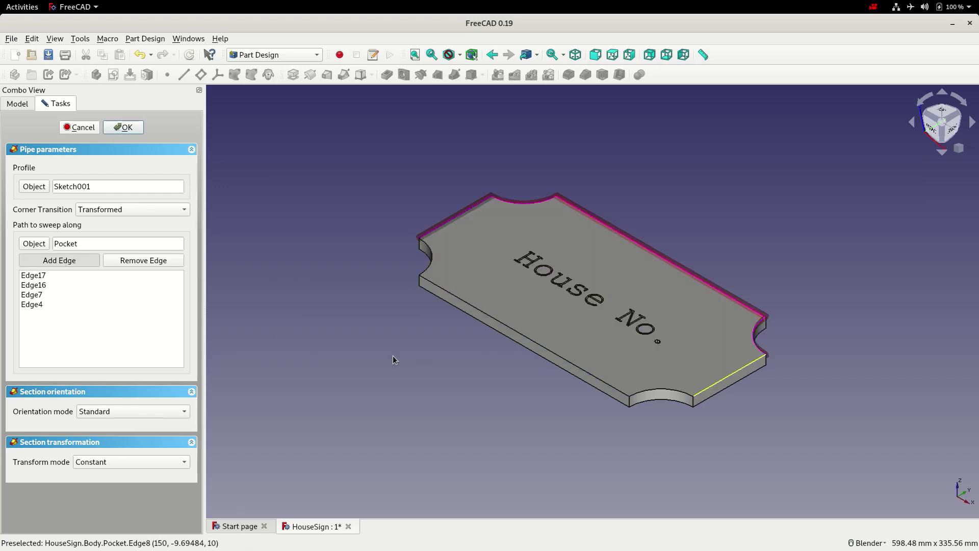
left_click(62, 262)
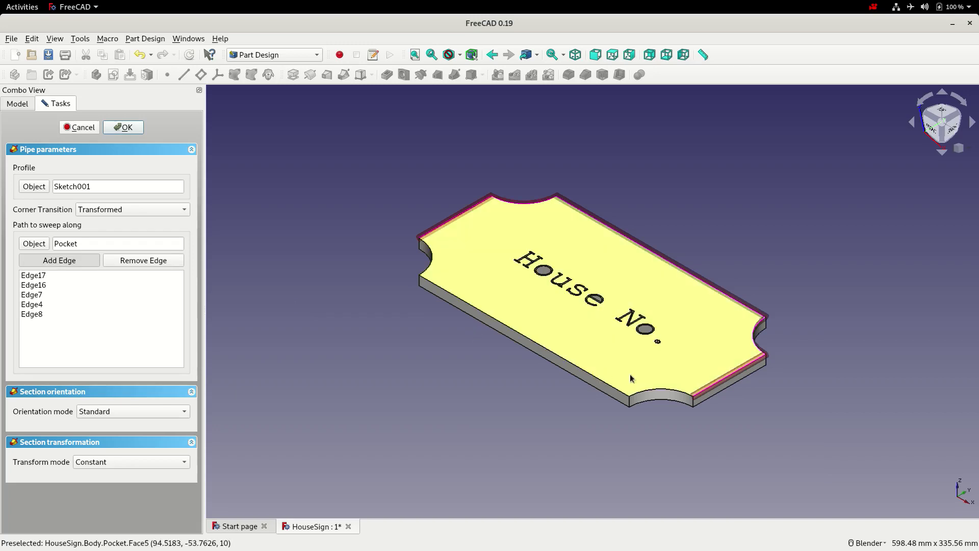
left_click(60, 263)
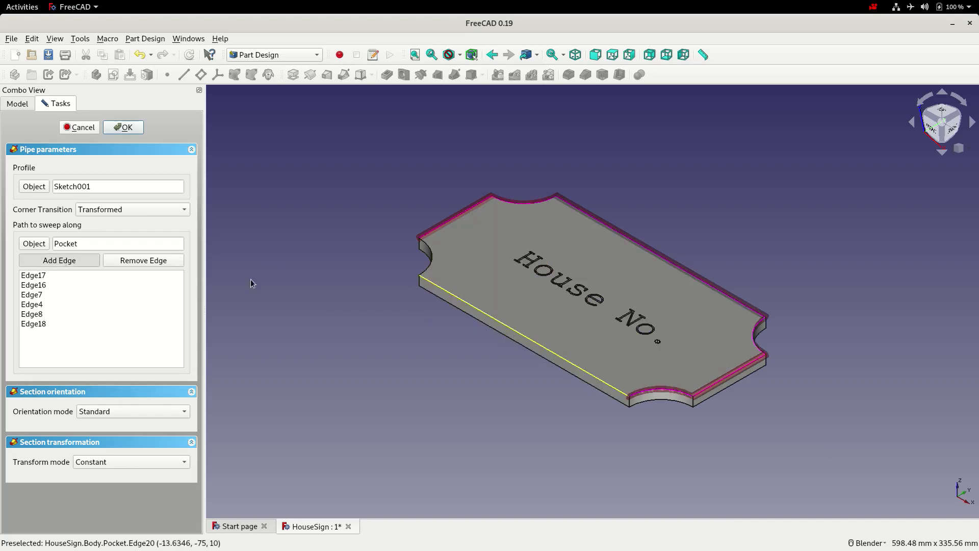
left_click(51, 262)
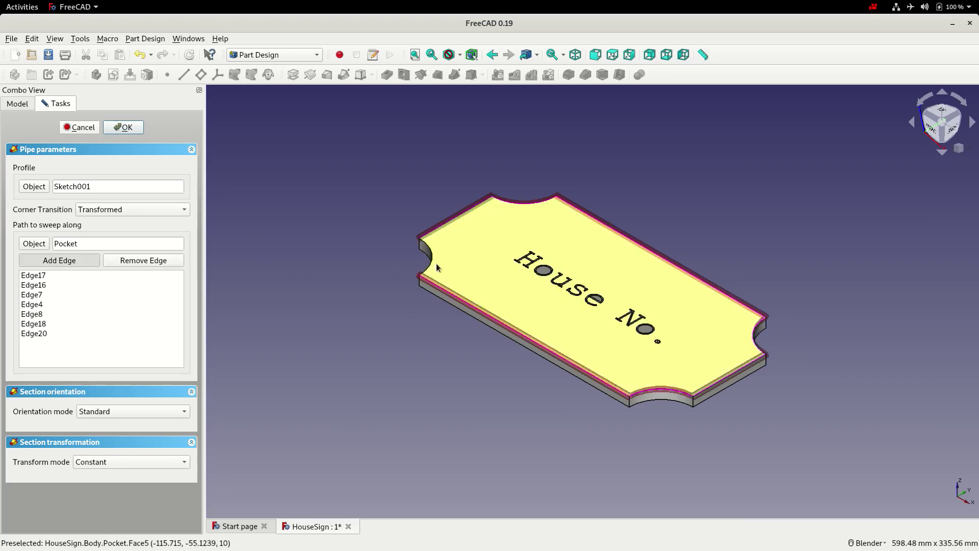
left_click(403, 265)
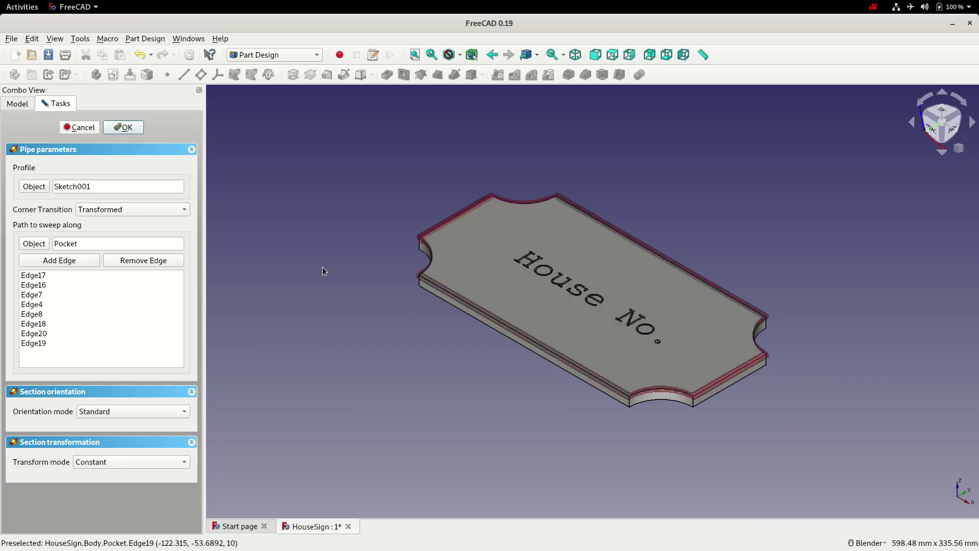
Set the subtractive pipe's corner transition to Round Corner, finish the pipe, fit the whole model in view and save the document.
scroll(430, 241, "up", 10)
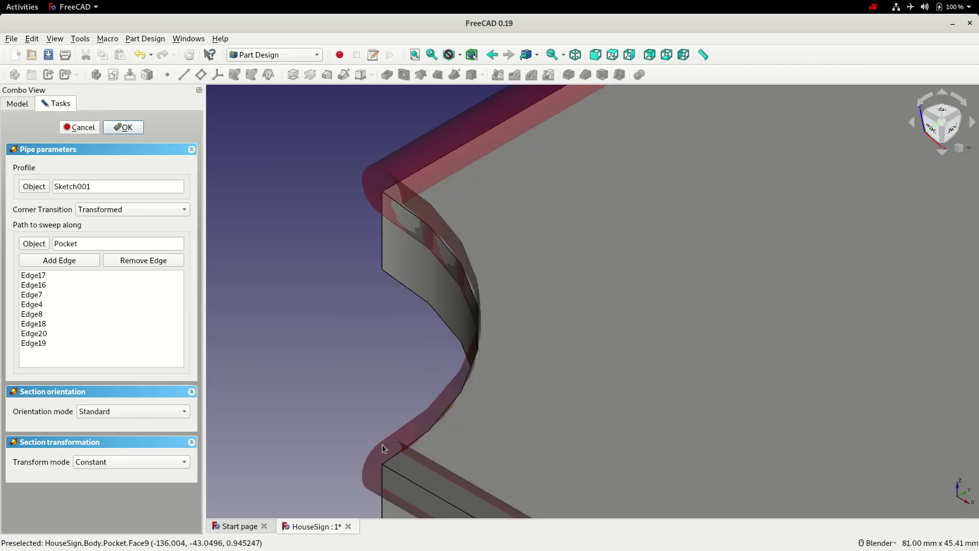
left_click(146, 211)
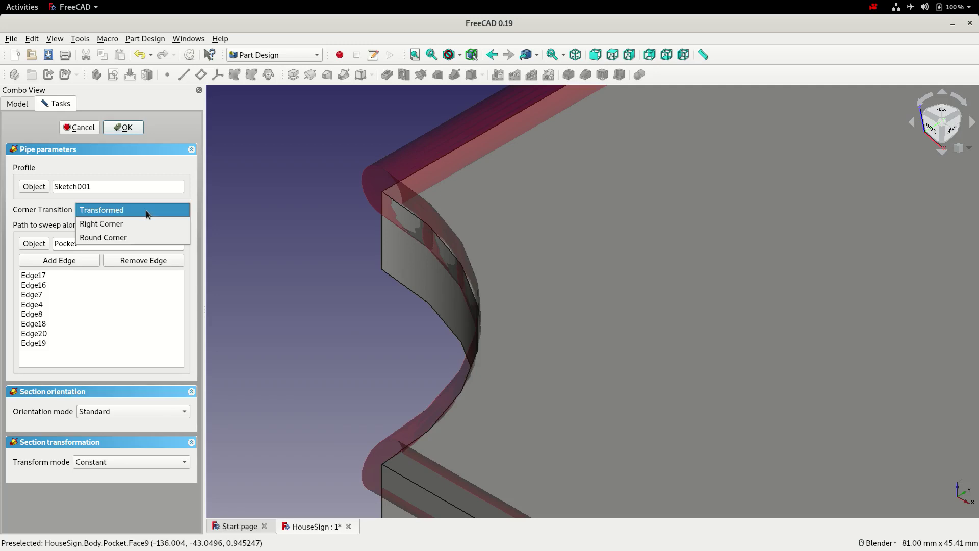
left_click(115, 238)
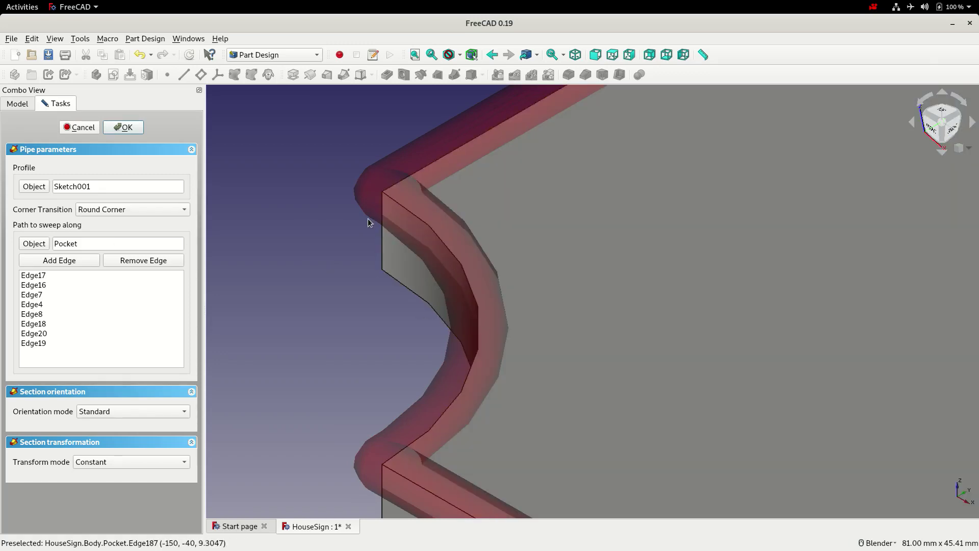
left_click(123, 128)
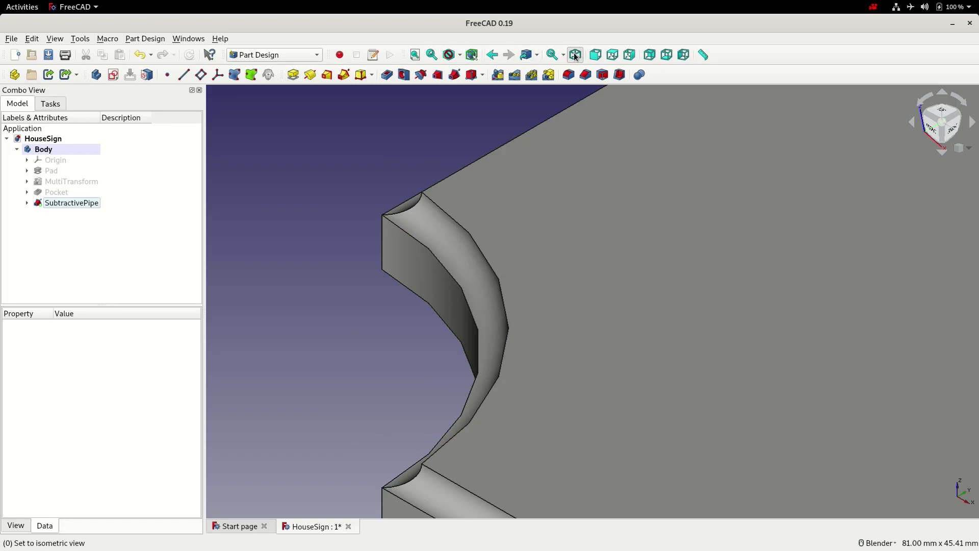
left_click(415, 55)
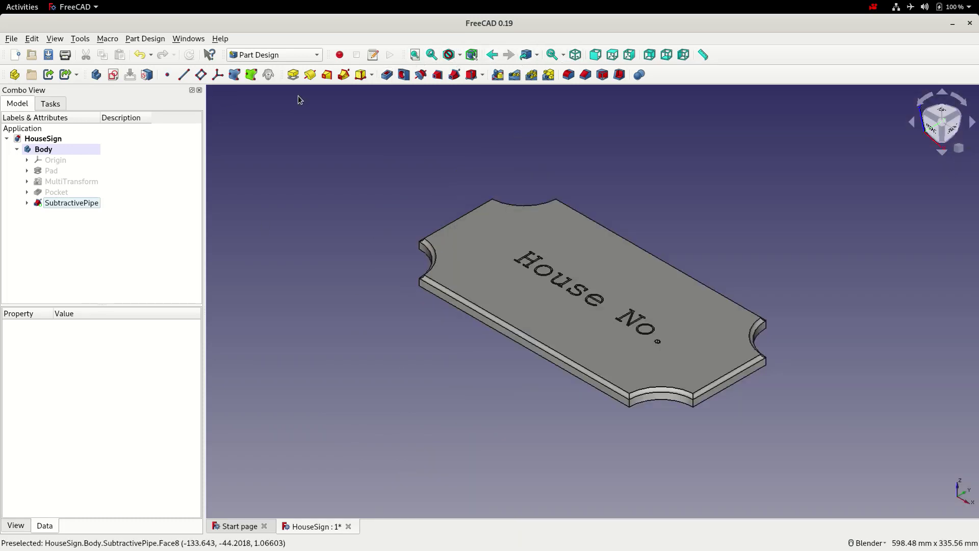
left_click(48, 55)
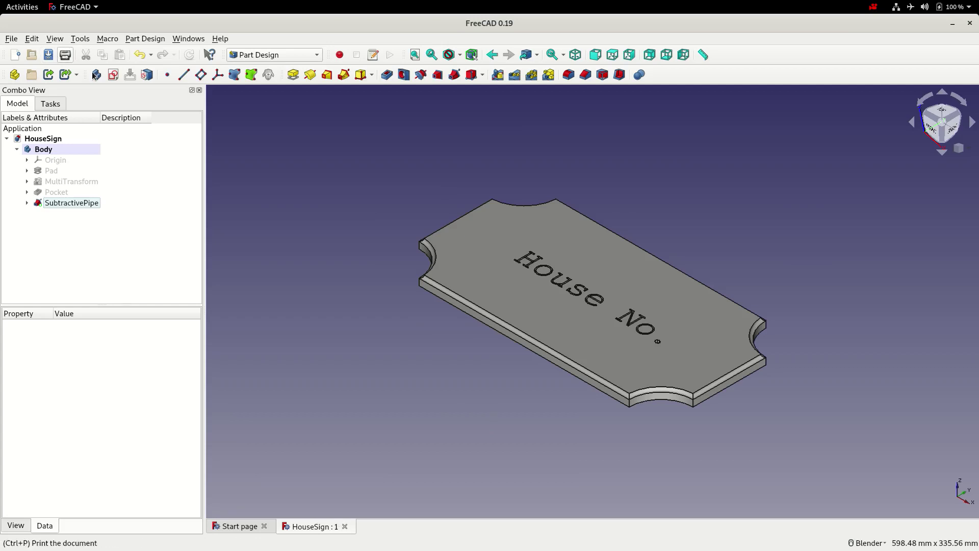
Create a new sketch on the plate's top face and reference the outer concave corner arc at negative X, positive Y as external geometry.
left_click(308, 199)
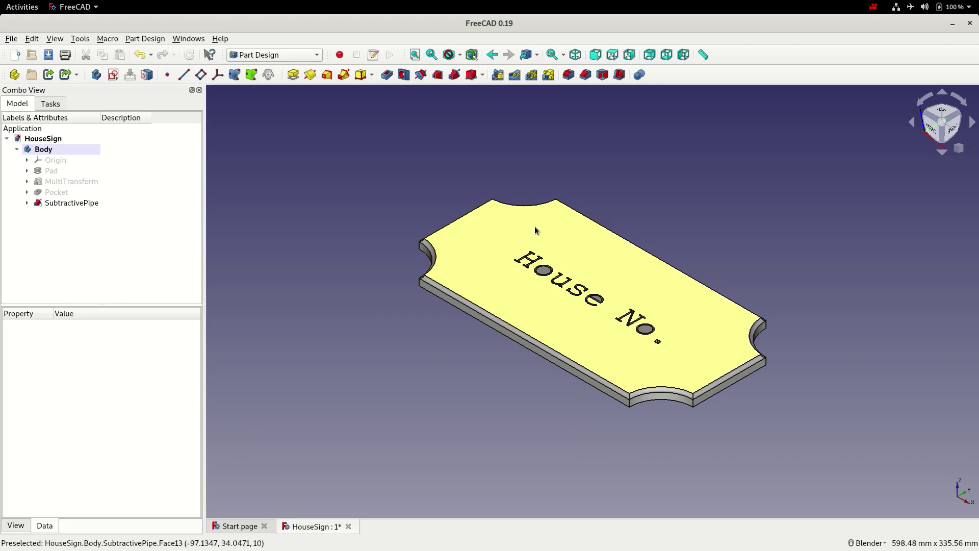
left_click(481, 235)
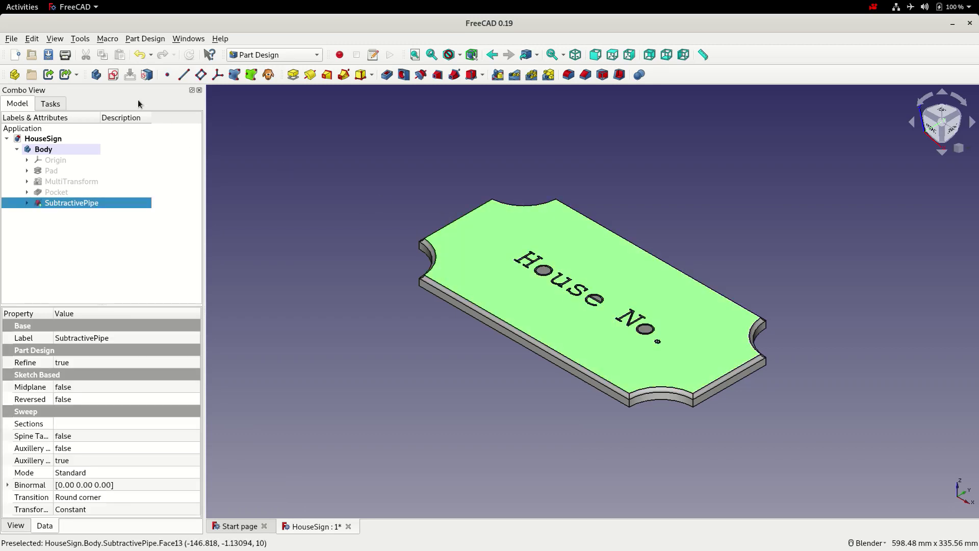
left_click(113, 75)
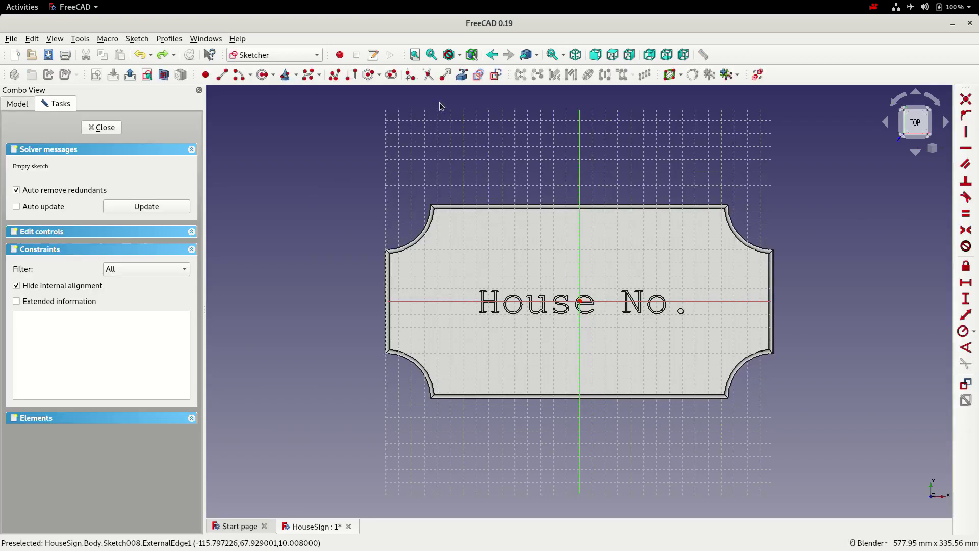
left_click(463, 76)
left_click(428, 214)
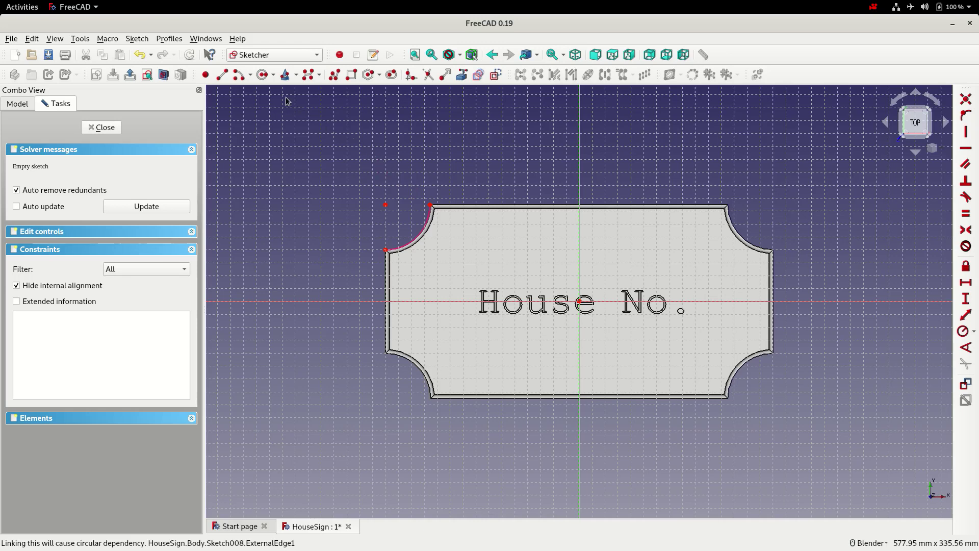
Draw an arc of about 55 mm radius centred on the referenced corner arc's centre, inside the plate.
left_click(238, 75)
left_click(385, 204)
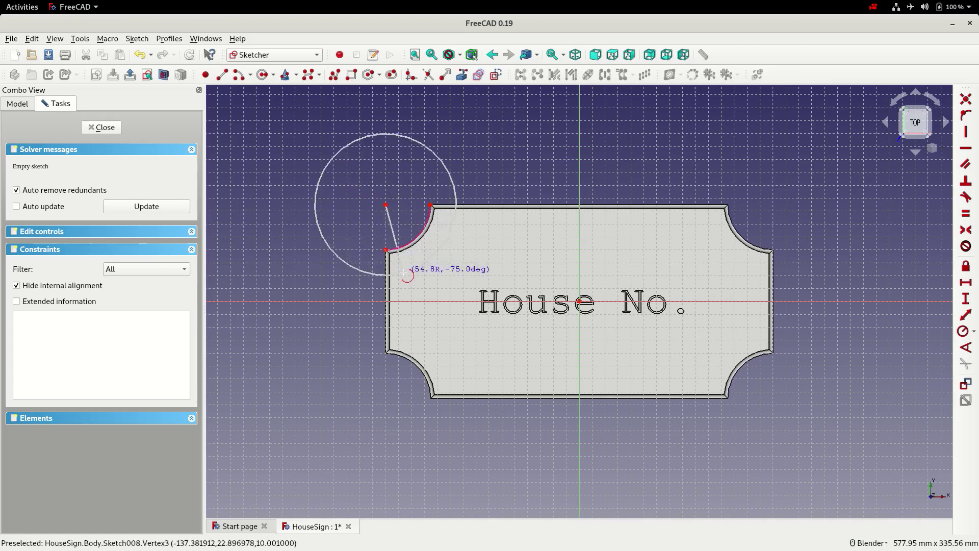
left_click(386, 251)
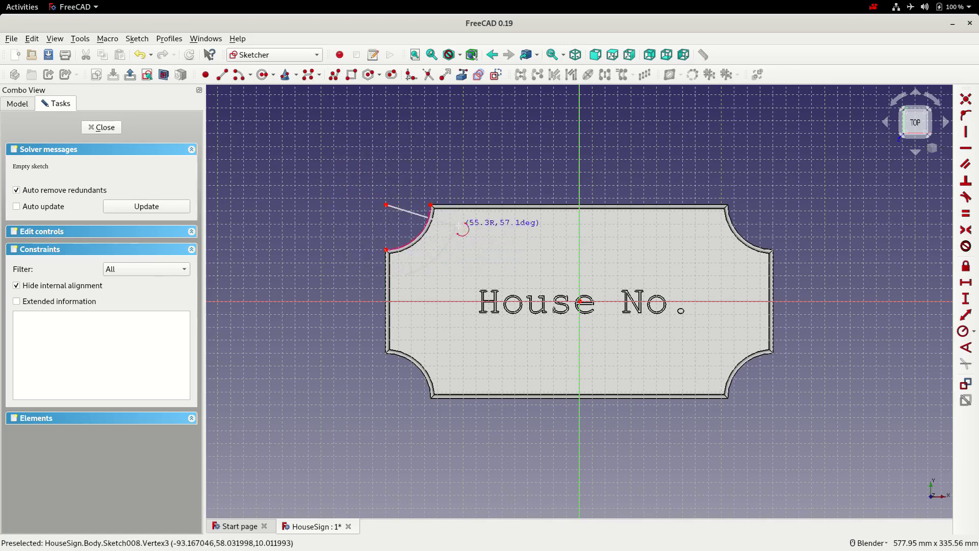
left_click(429, 213)
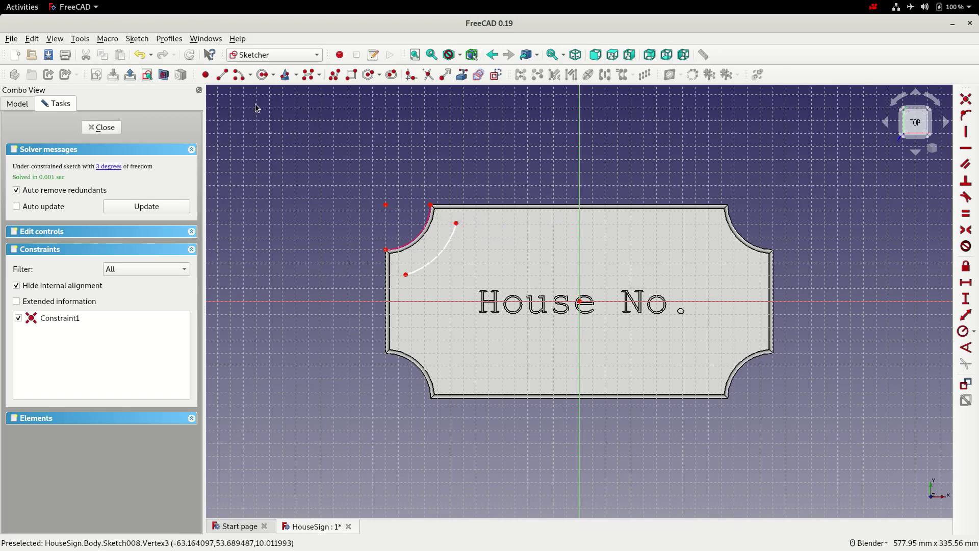
Draw a short line from the arc's lower end to the horizontal axis and a horizontal line from its upper end to the vertical axis.
left_click(223, 76)
left_click(406, 275)
left_click(407, 301)
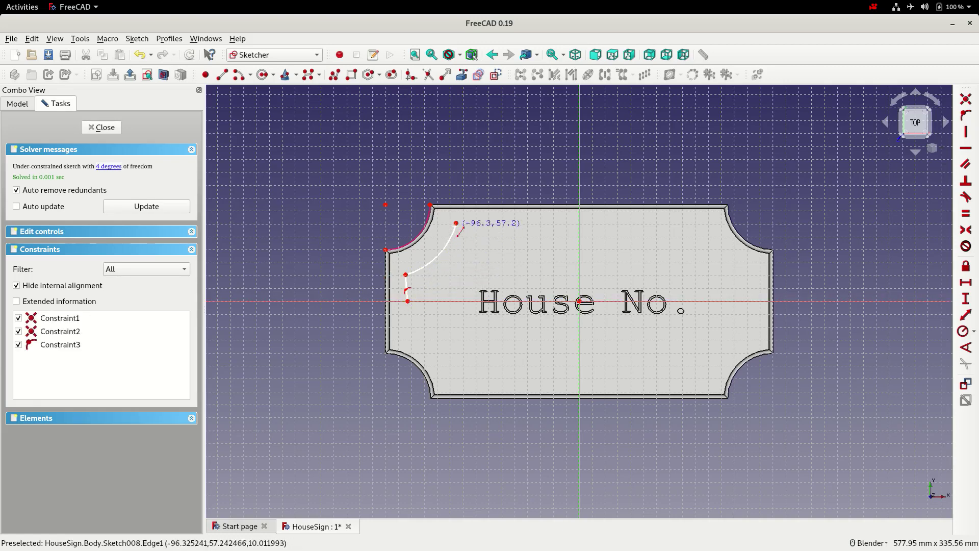
left_click(457, 224)
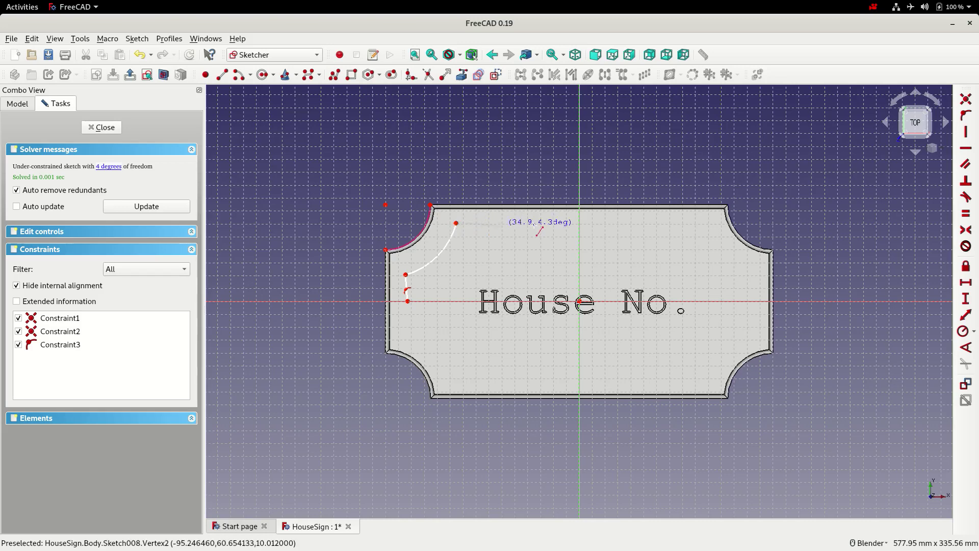
left_click(579, 222)
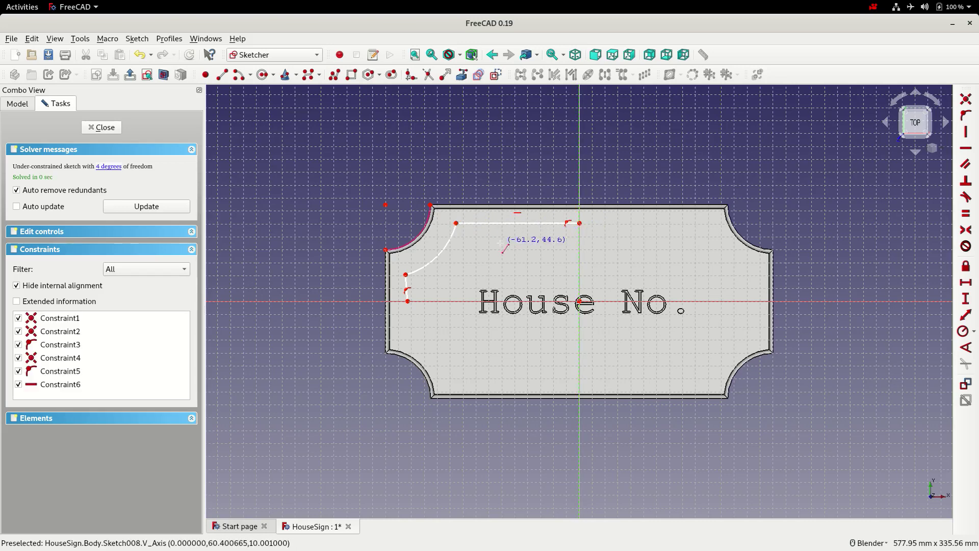
right_click(464, 256)
Constrain the short line between the arc and the horizontal axis to be vertical.
scroll(395, 299, "up", 2)
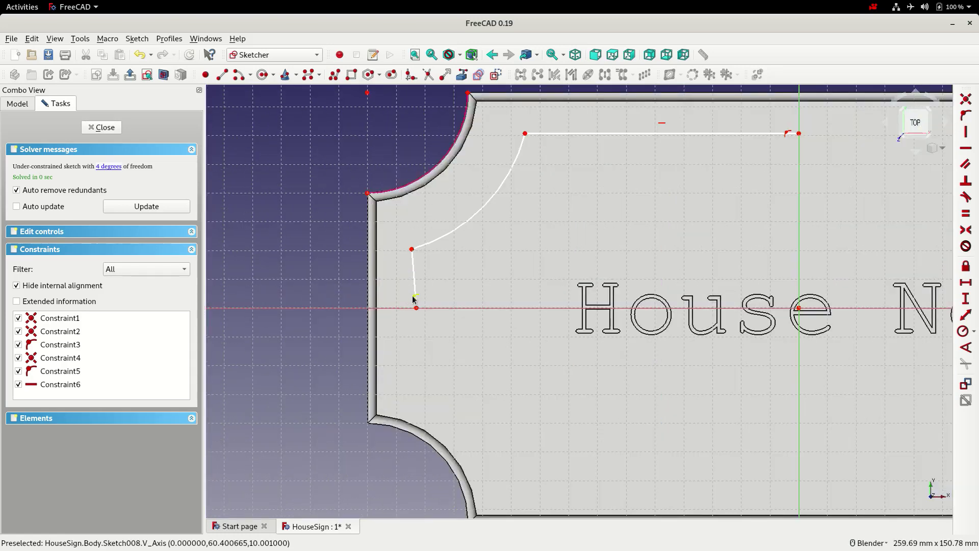
left_click(414, 266)
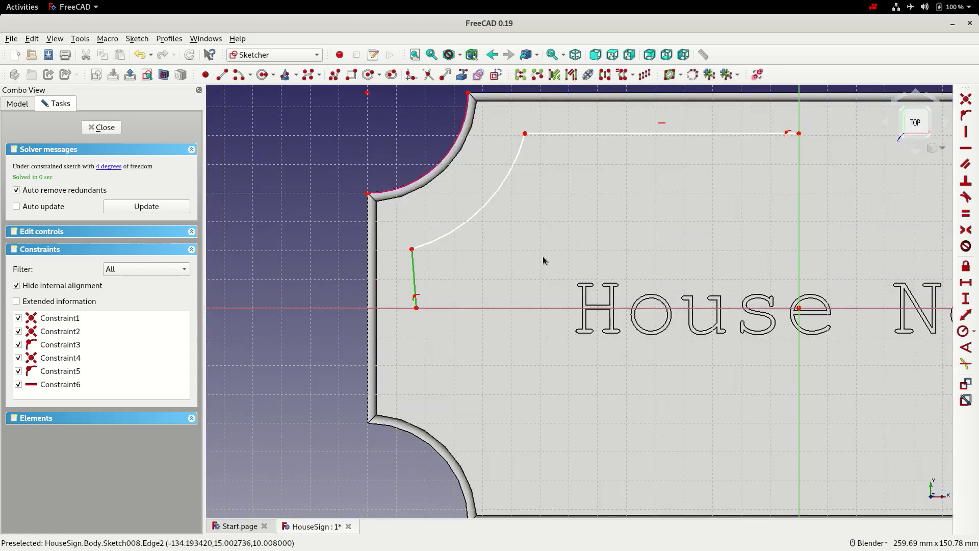
left_click(965, 133)
scroll(425, 336, "down", 2)
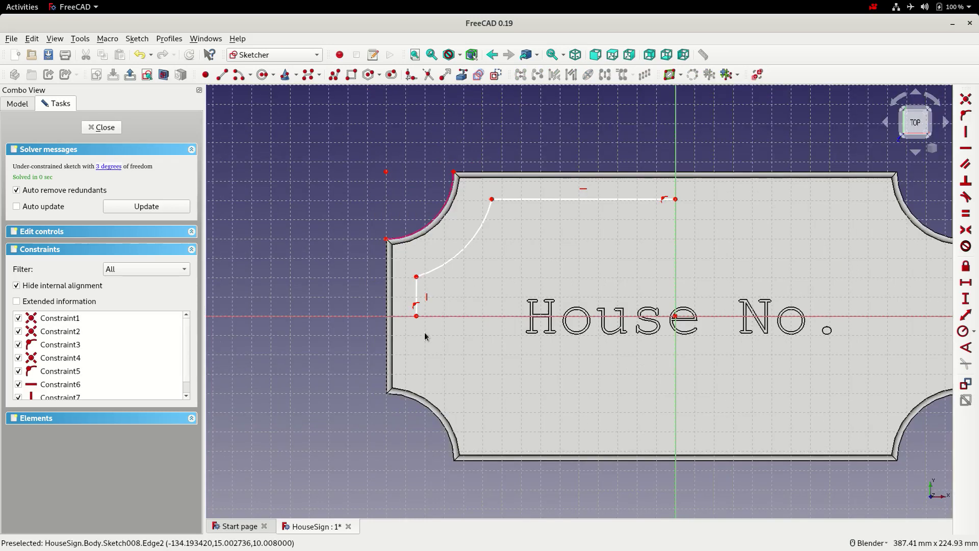
Constrain the new arc's lower end 15 mm horizontally from the referenced arc's lower end and place the dimension outside the plate.
left_click(387, 239)
left_click(416, 277)
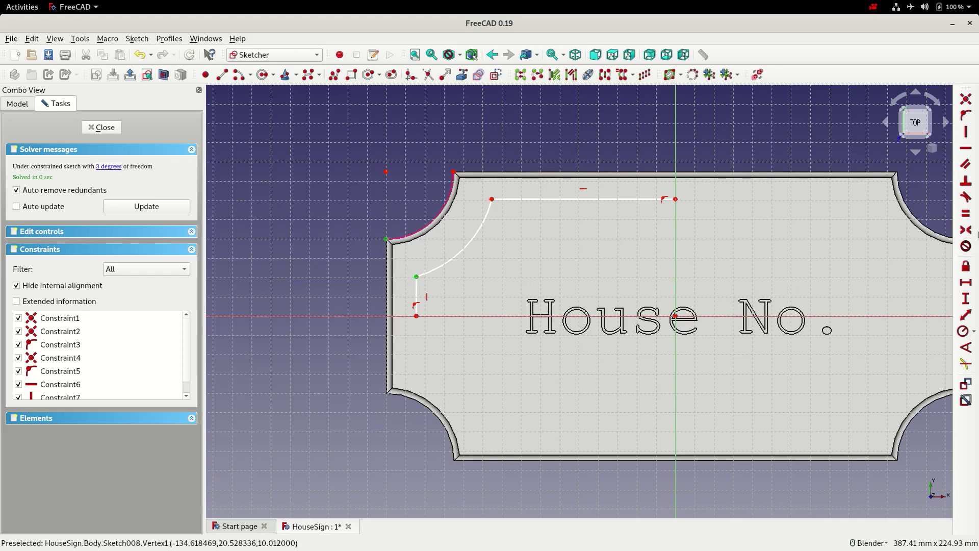
left_click(964, 284)
type("15")
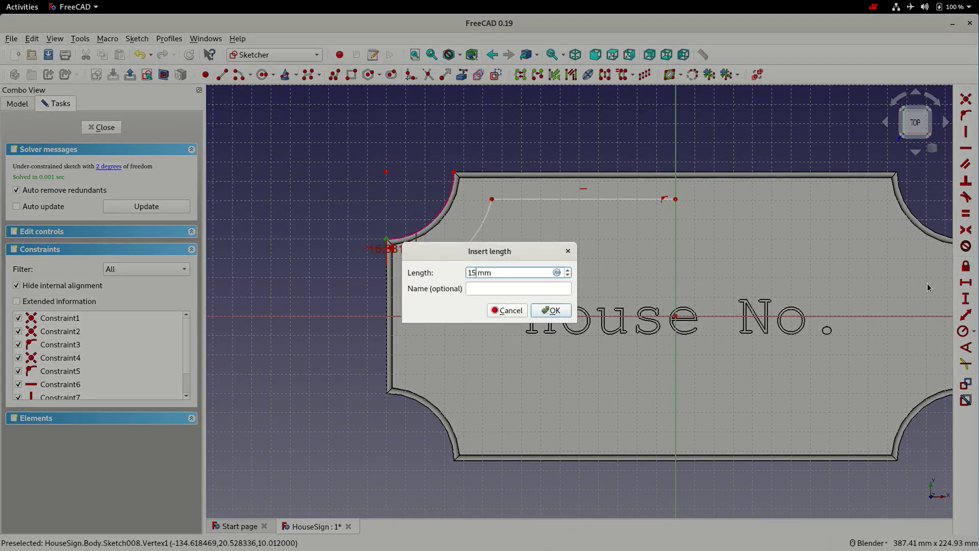
key("Return")
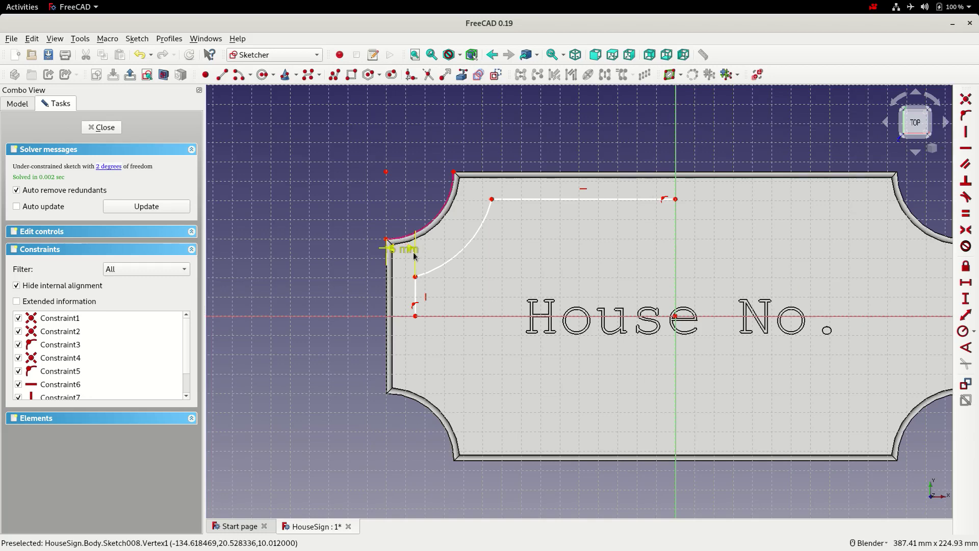
left_click_drag(404, 250, 324, 252)
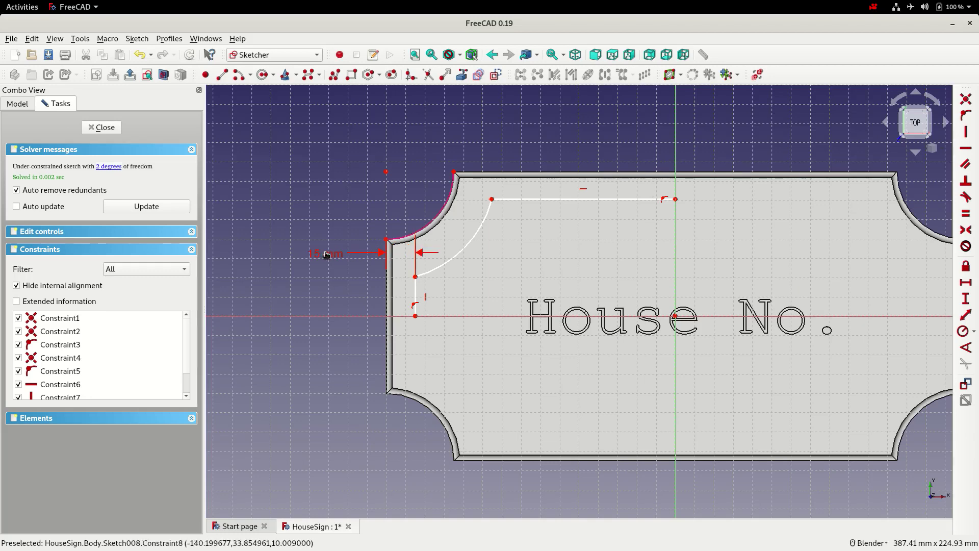
Constrain the new arc's upper end 15 mm vertically from the referenced arc's upper end and place the dimension above the plate.
left_click(454, 173)
left_click(492, 200)
left_click(965, 299)
type("15")
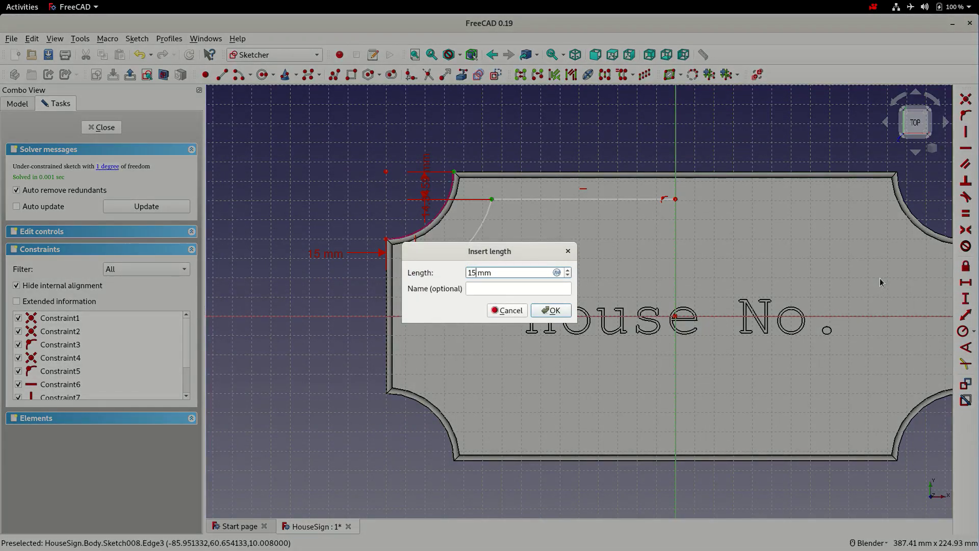
key("Return")
mouse_move(426, 184)
left_mouse_down()
mouse_move(439, 131)
mouse_move(448, 132)
left_mouse_up()
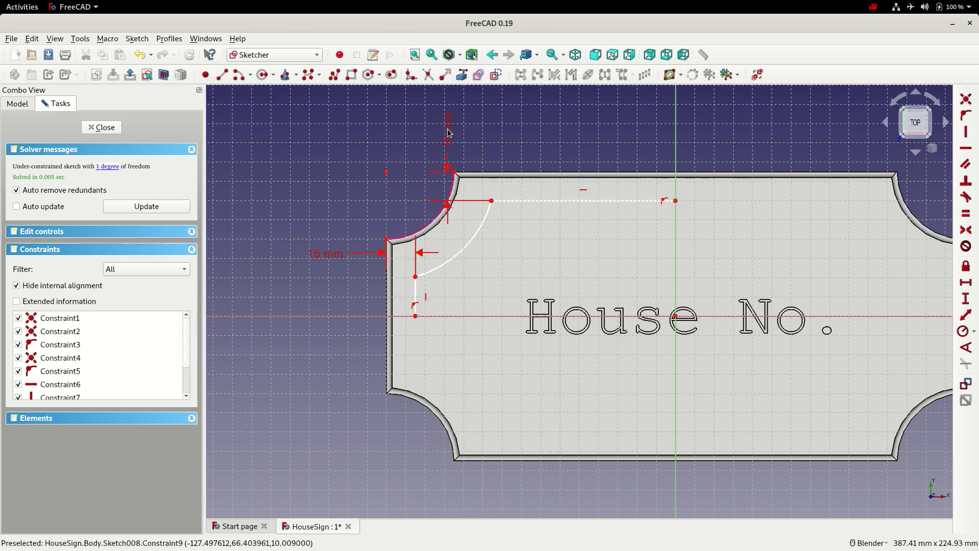
Set the new arc's radius to 50 mm, close the sketch and save the document.
left_click(475, 240)
left_click(963, 330)
type("50")
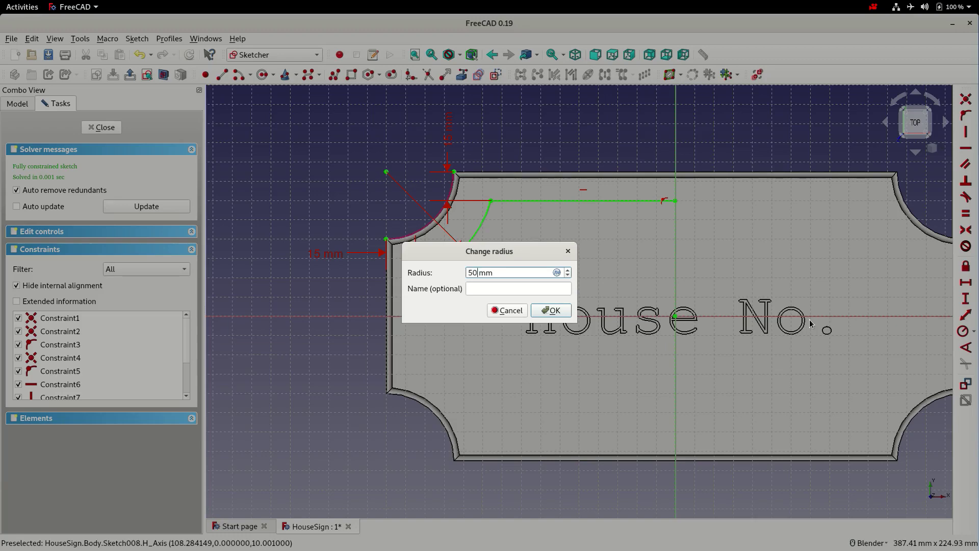
key("Return")
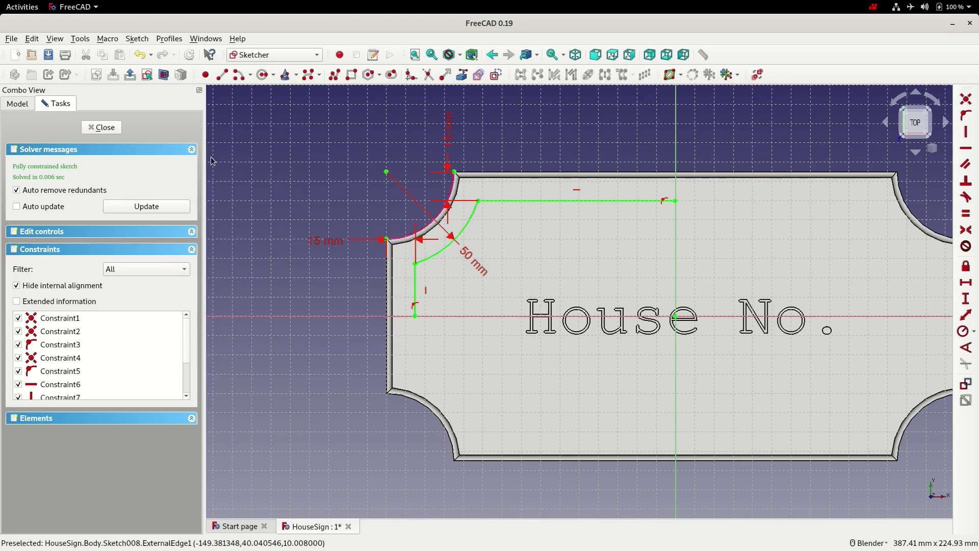
left_click(102, 127)
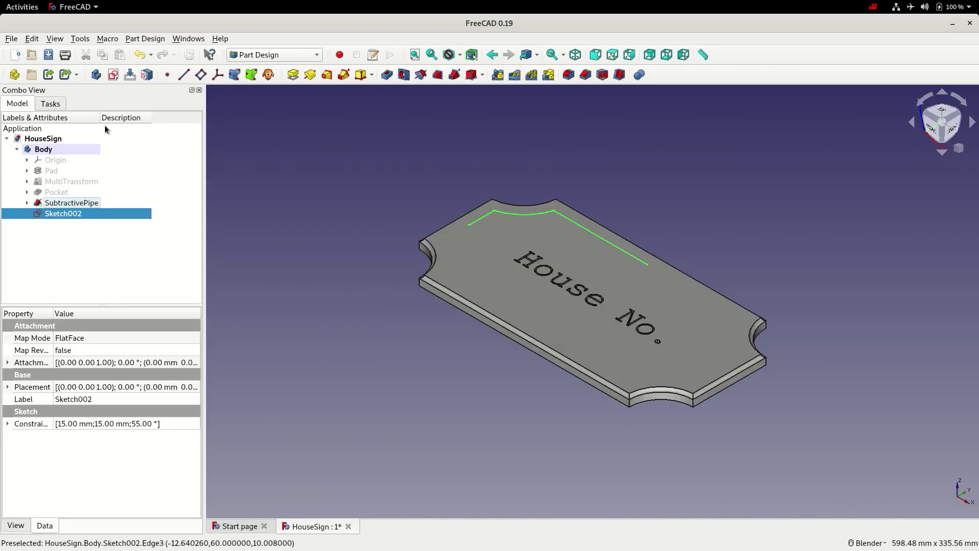
left_click(49, 55)
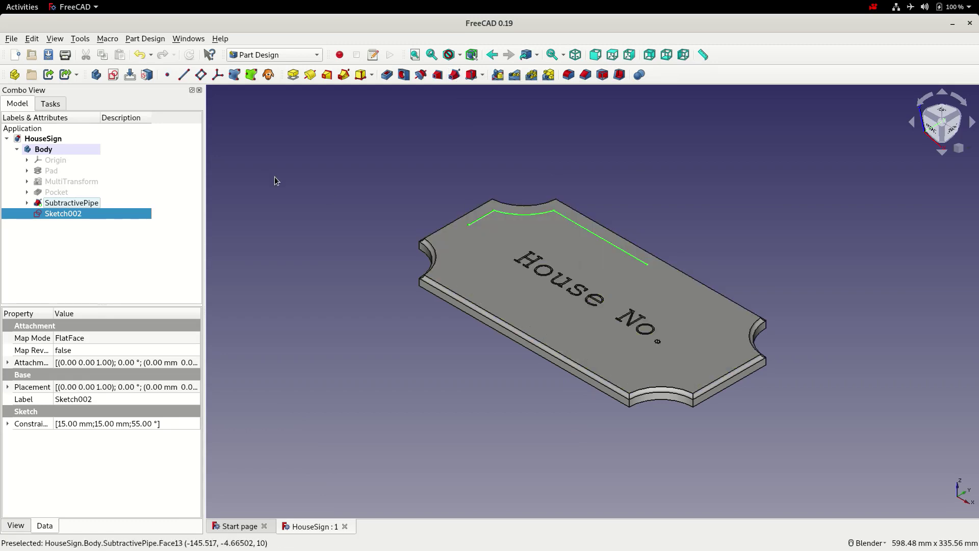
Create a new sketch on the XZ_Plane and reference the path sketch's end point on the short vertical line as external geometry.
left_click(294, 167)
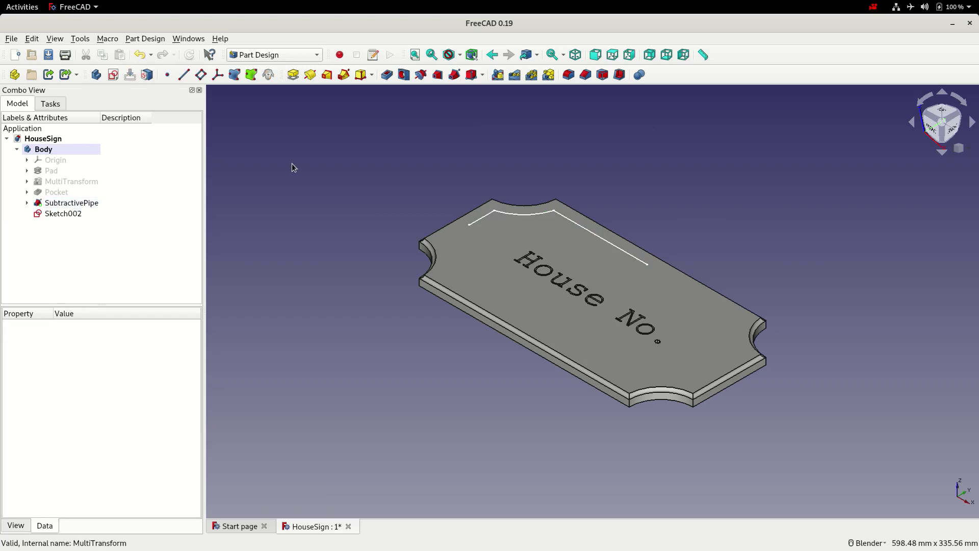
left_click(113, 74)
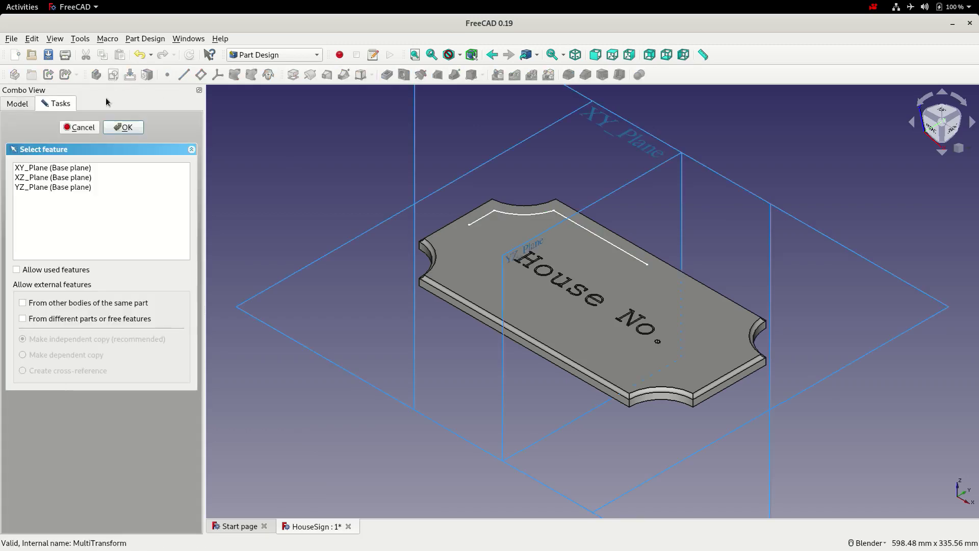
left_click(121, 127)
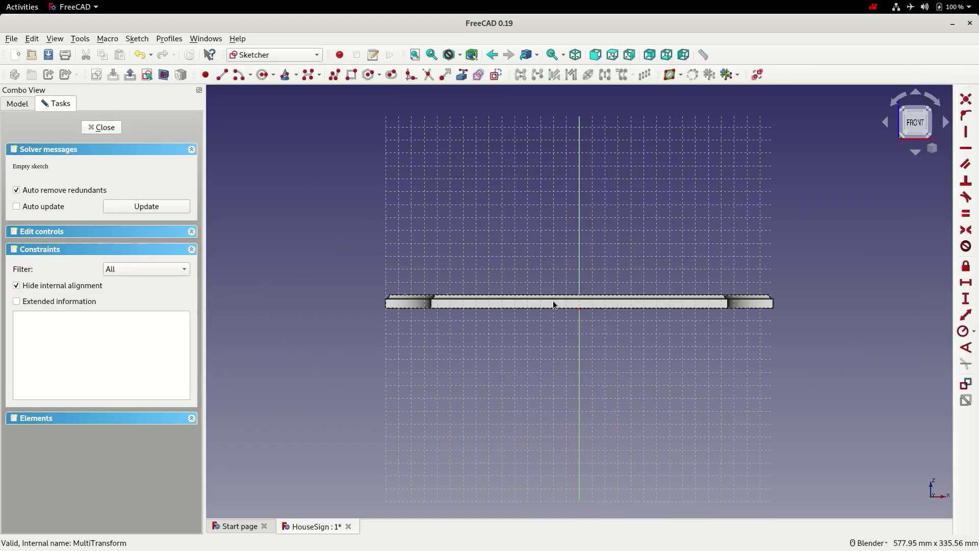
middle_click_drag(523, 271, 537, 299)
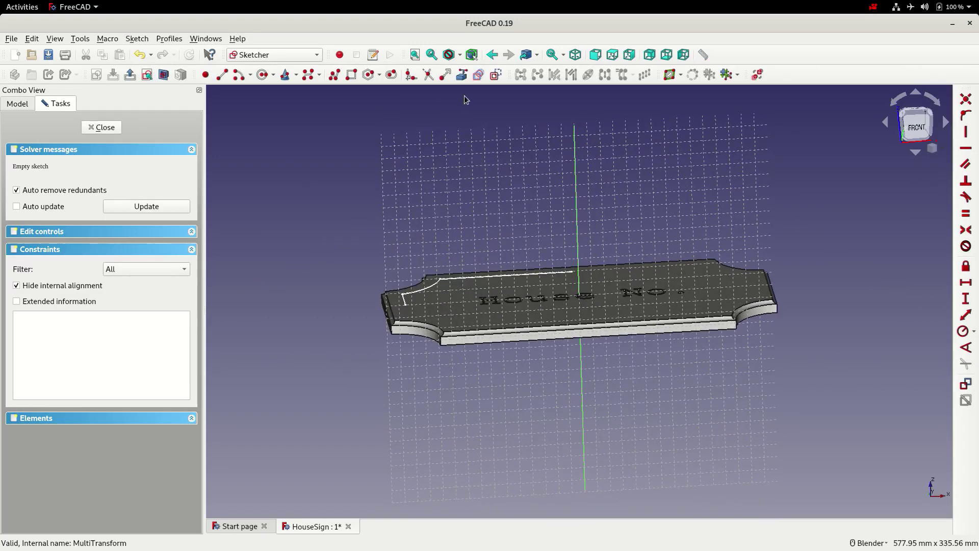
left_click(471, 76)
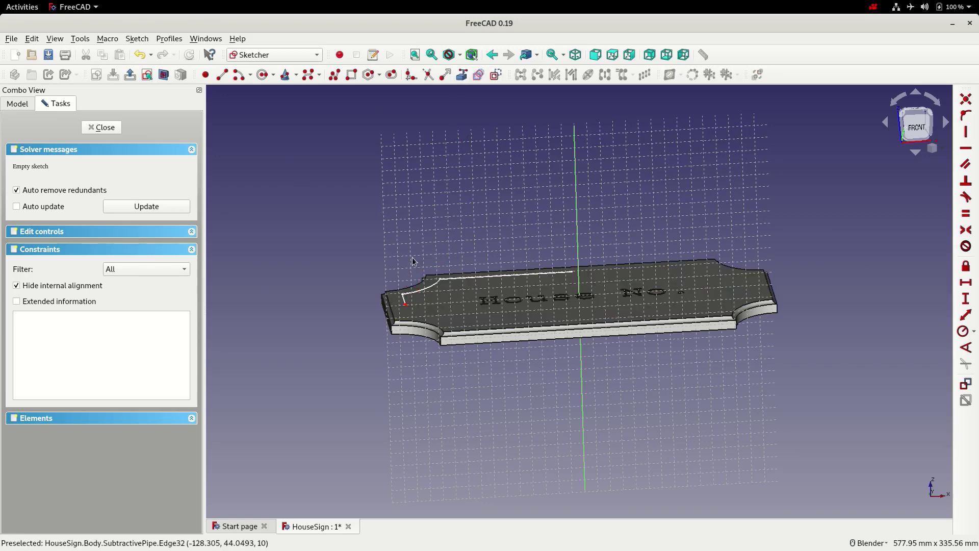
Draw a circle with a radius of about 3.9 mm centred on the referenced end point of the path.
left_click(262, 76)
scroll(426, 312, "up", 3)
left_click(420, 304)
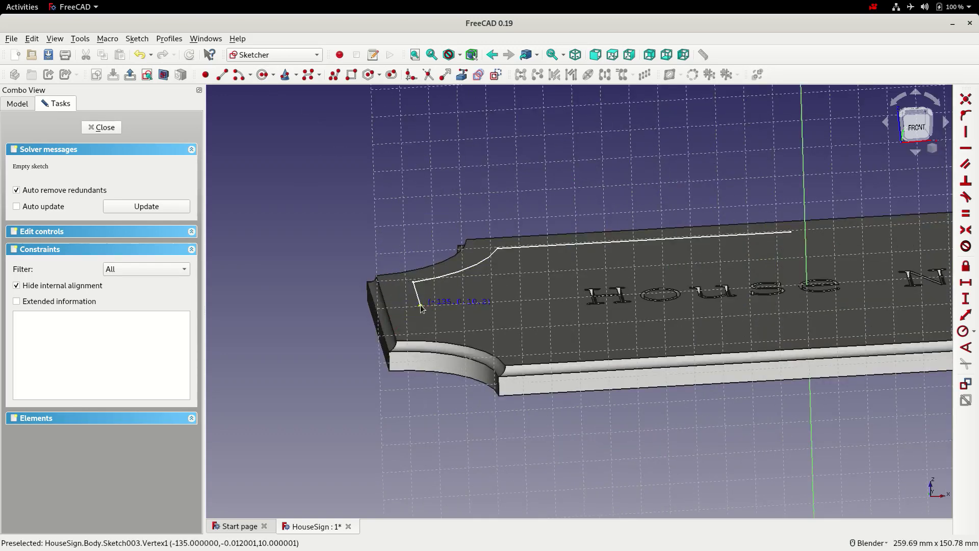
left_click(426, 309)
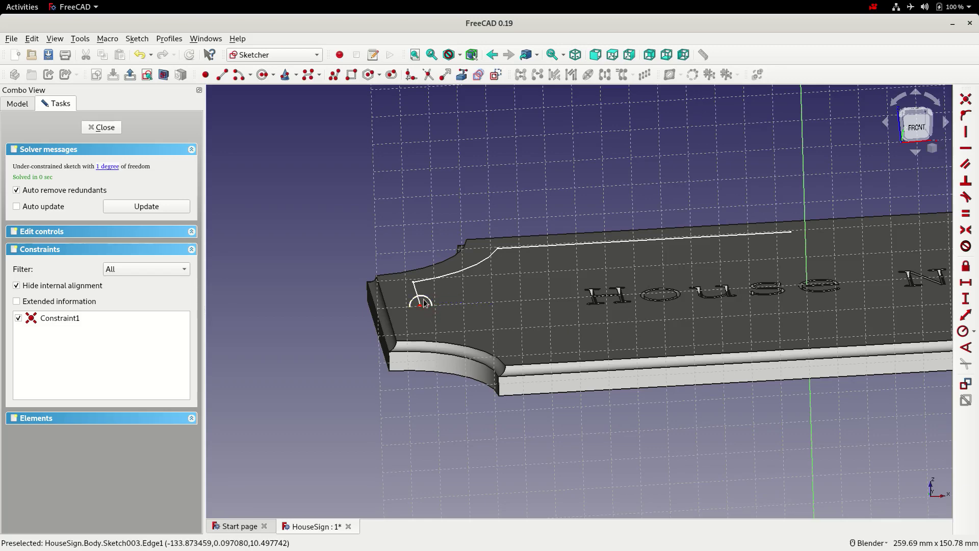
right_click(430, 309)
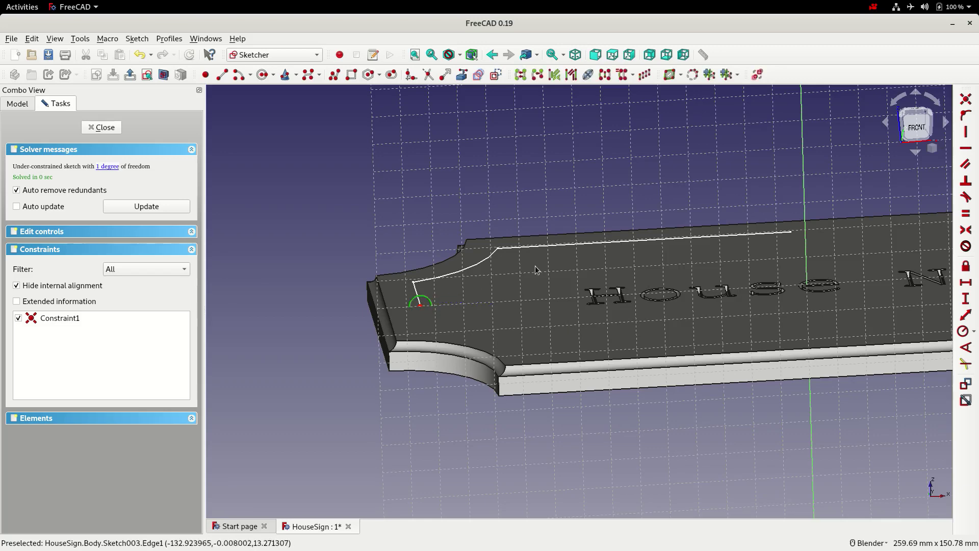
Set the circle's radius to 3 mm, close the sketch and save the document.
left_click(962, 331)
type("3")
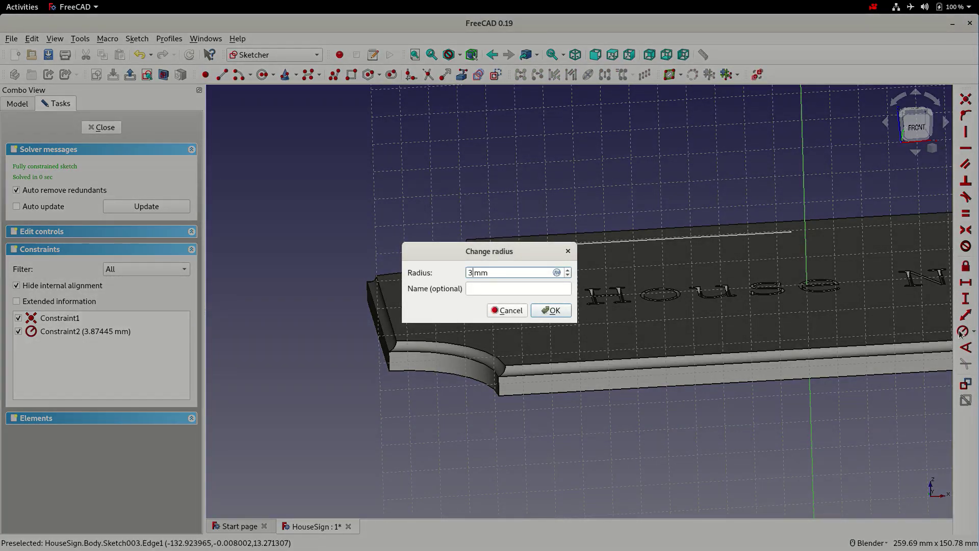
left_click(561, 310)
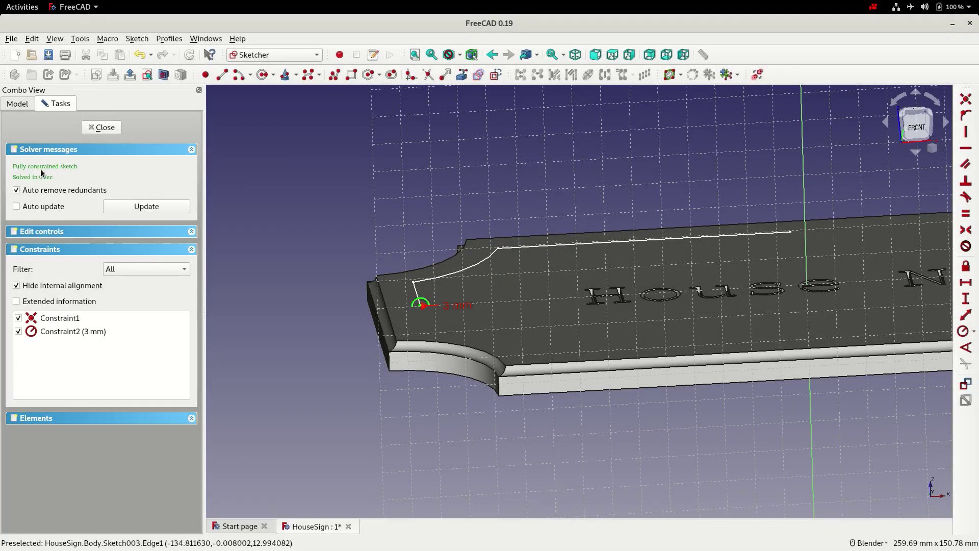
left_click(100, 127)
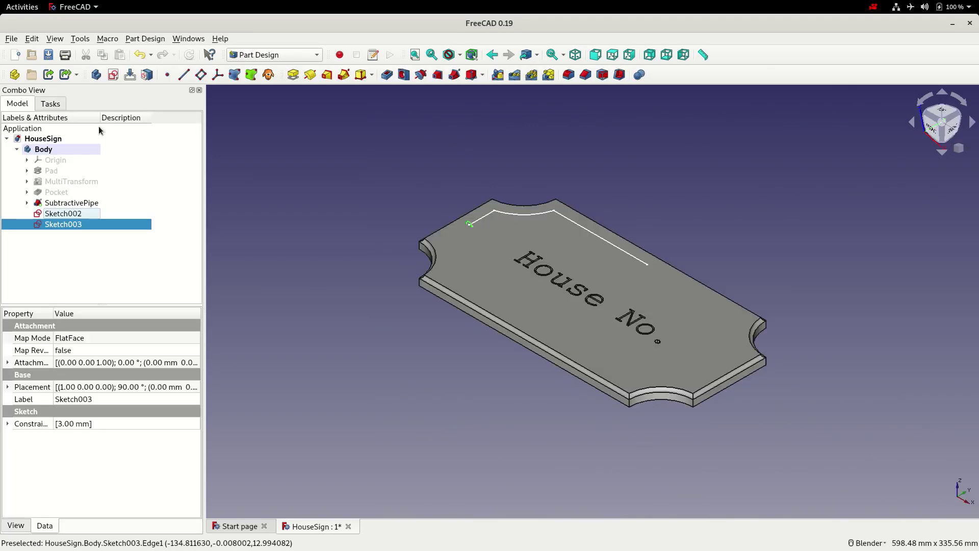
left_click(49, 55)
Start a subtractive pipe with the circle sketch Sketch003 as profile and add all three edges of the path sketch Sketch002 as its sweep path.
left_click(83, 214)
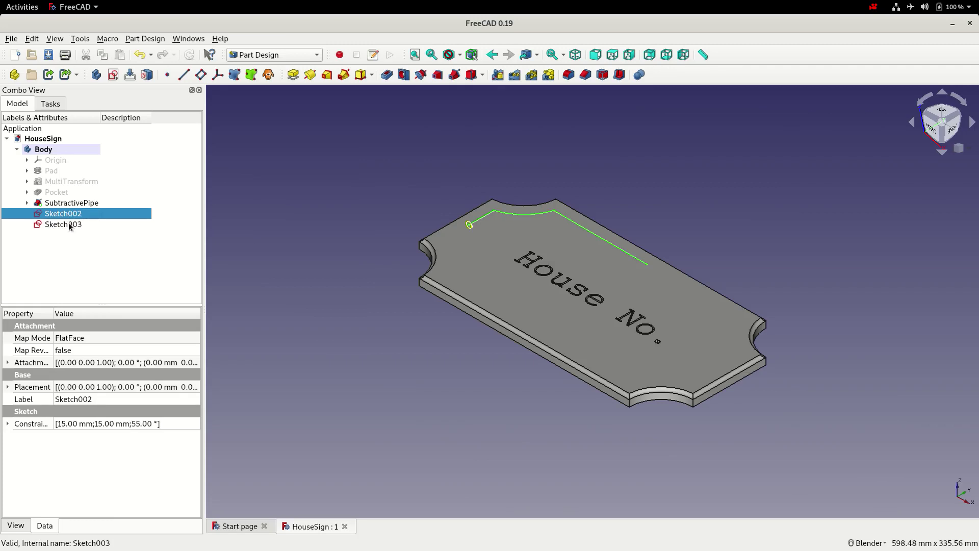
left_click(69, 224)
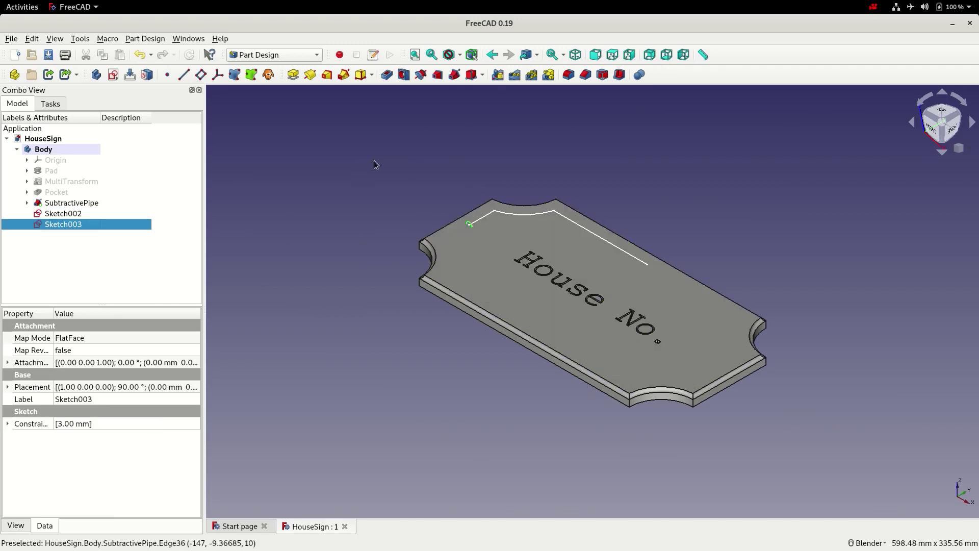
left_click(453, 75)
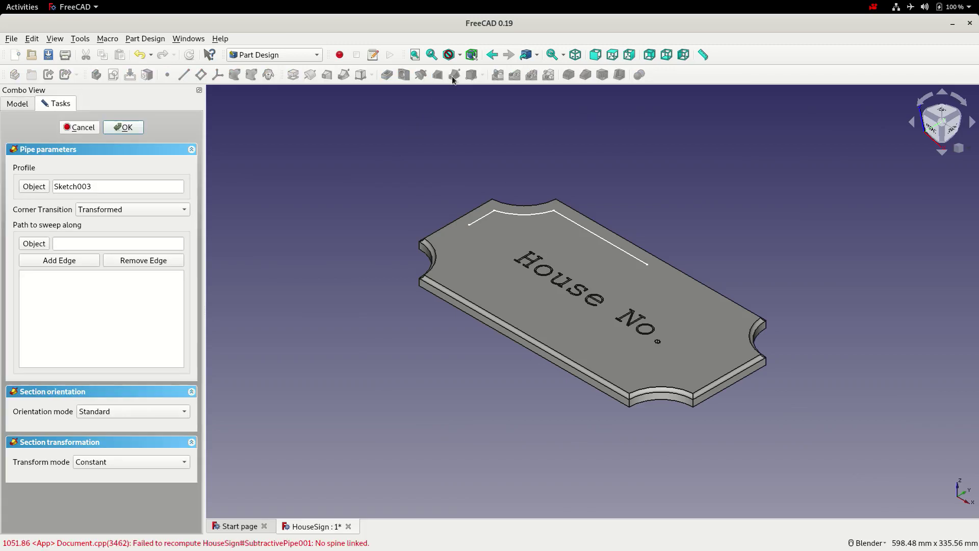
left_click(73, 262)
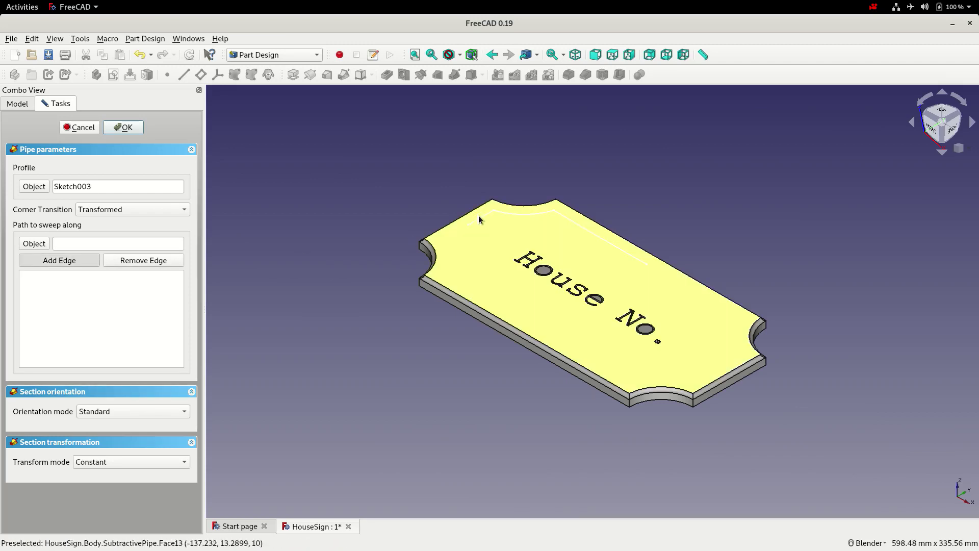
left_click(498, 219)
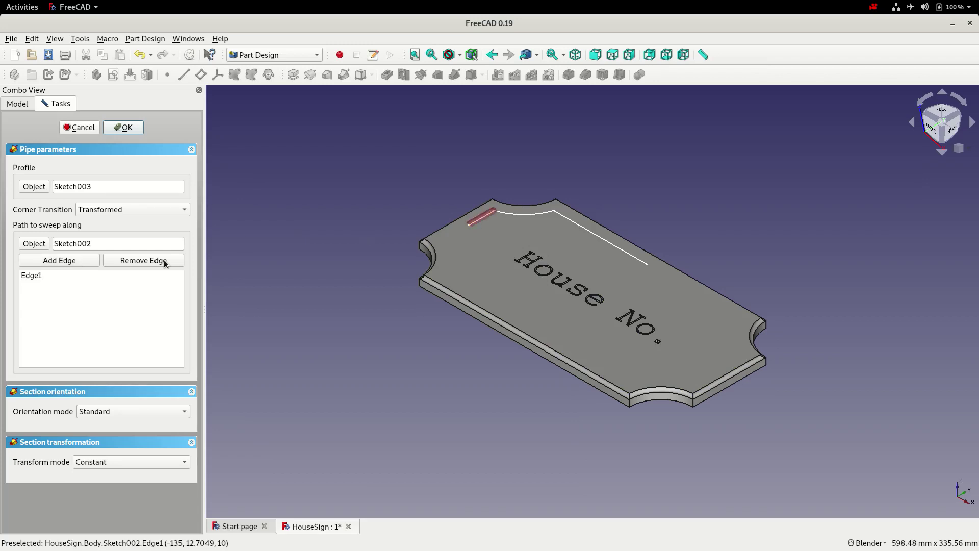
left_click(59, 260)
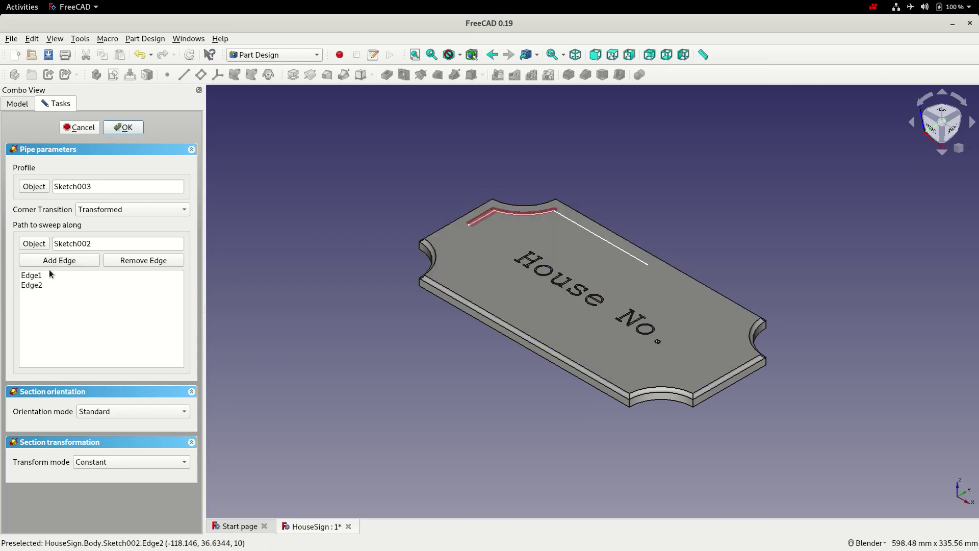
left_click(63, 261)
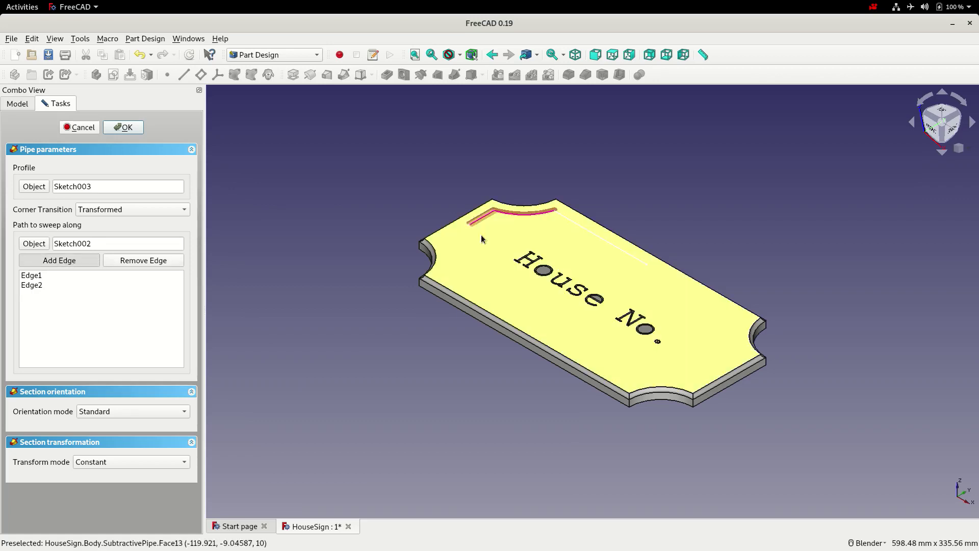
left_click(578, 225)
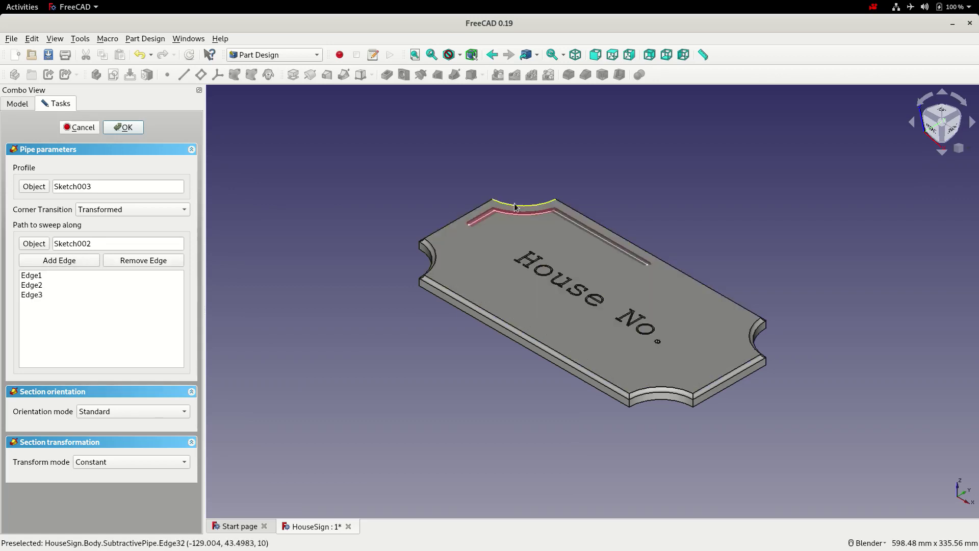
Change the pipe's corner transition to Round Corner and apply the border groove cut.
scroll(487, 204, "up", 10)
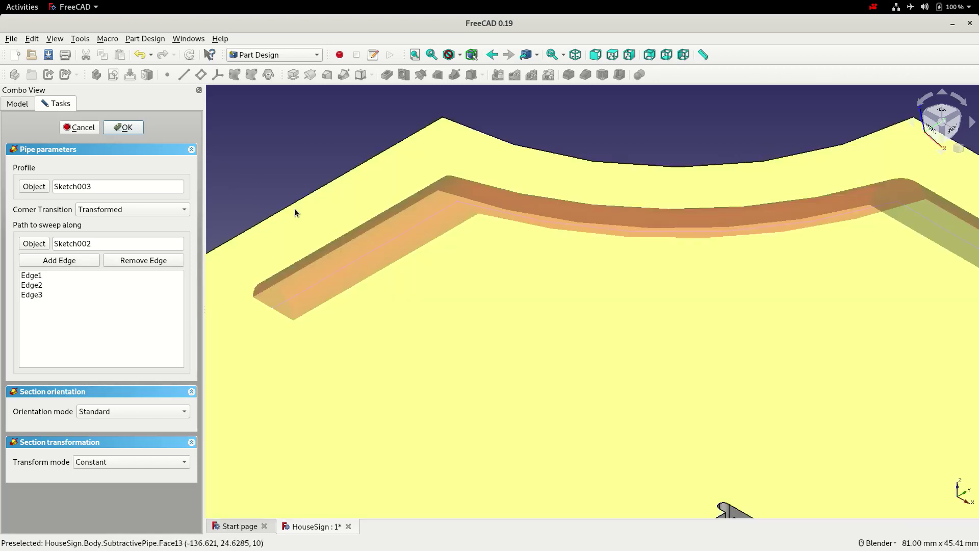
left_click(121, 210)
key("Escape")
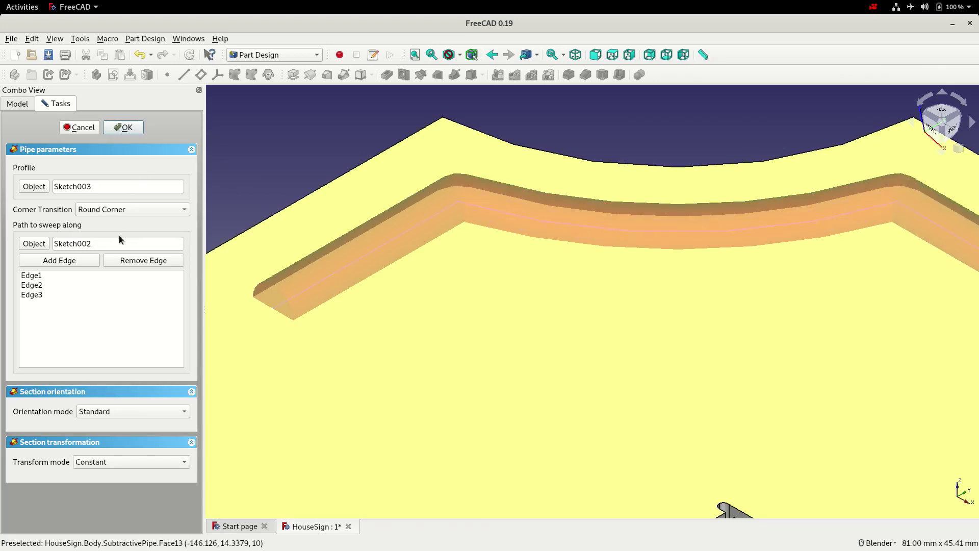
left_click(125, 128)
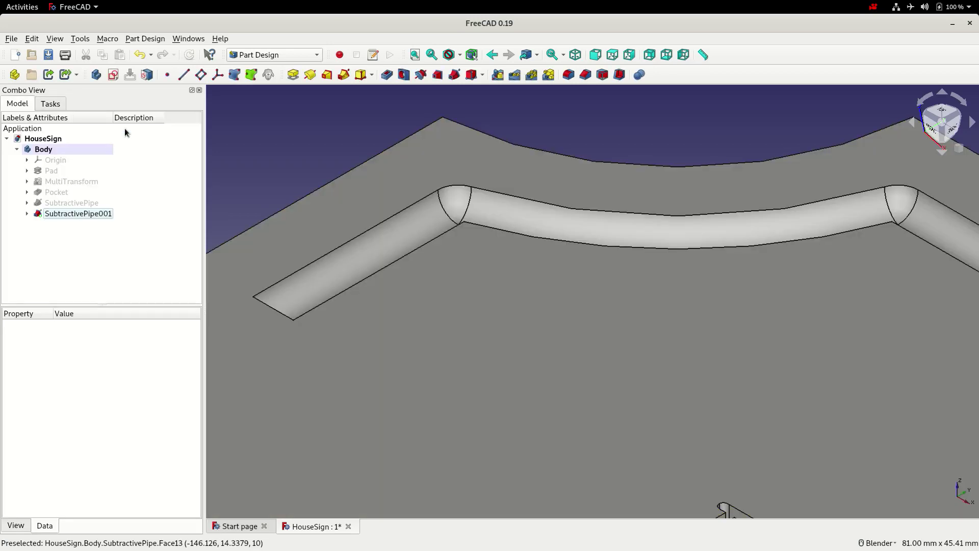
Create a MultiTransform of the border groove SubtractivePipe001 and add a mirrored transformation about the Base XZ plane.
scroll(381, 174, "down", 4)
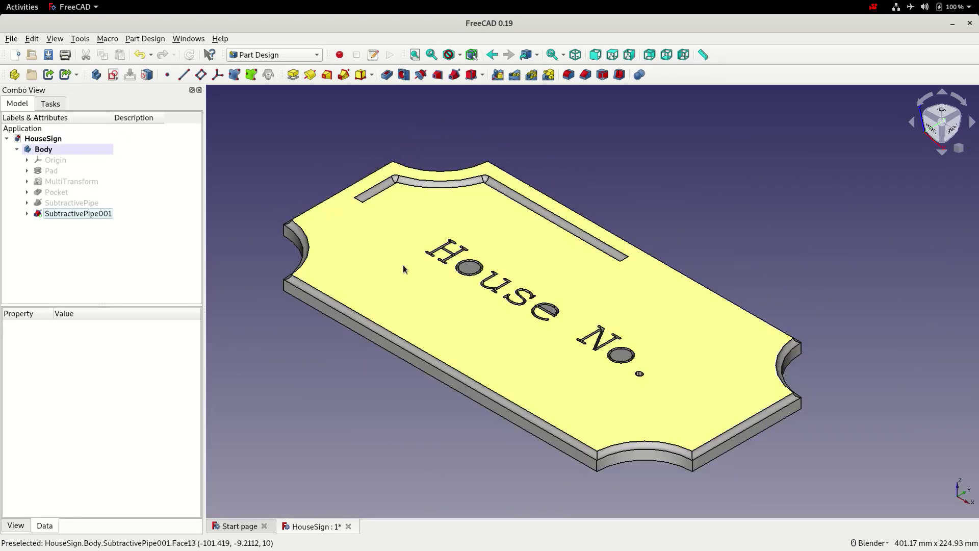
middle_click_drag(448, 276, 753, 155)
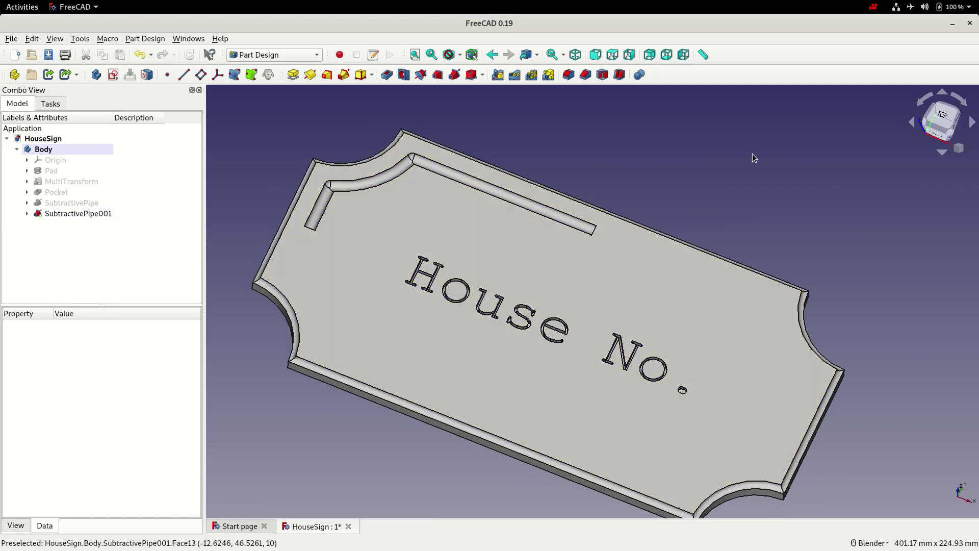
left_click(946, 116)
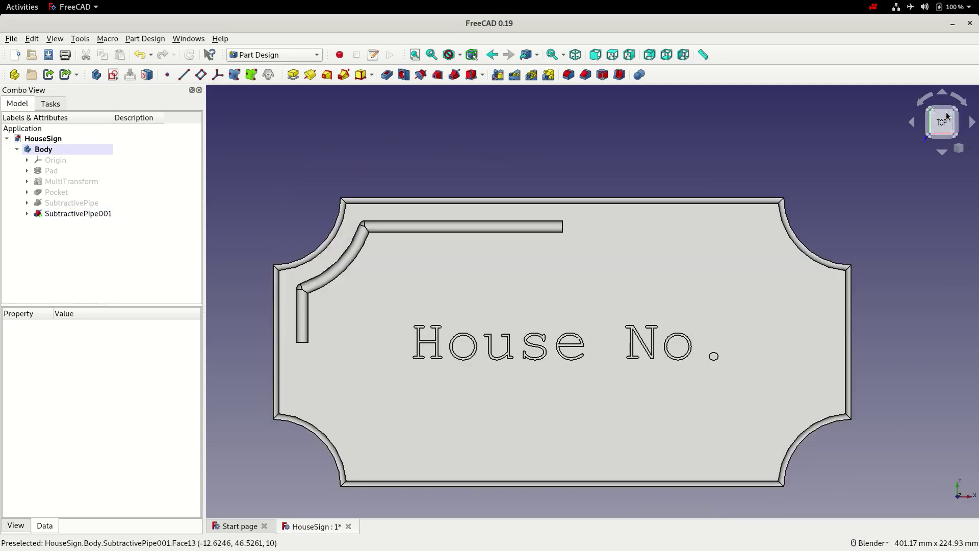
left_click(415, 55)
left_click(49, 56)
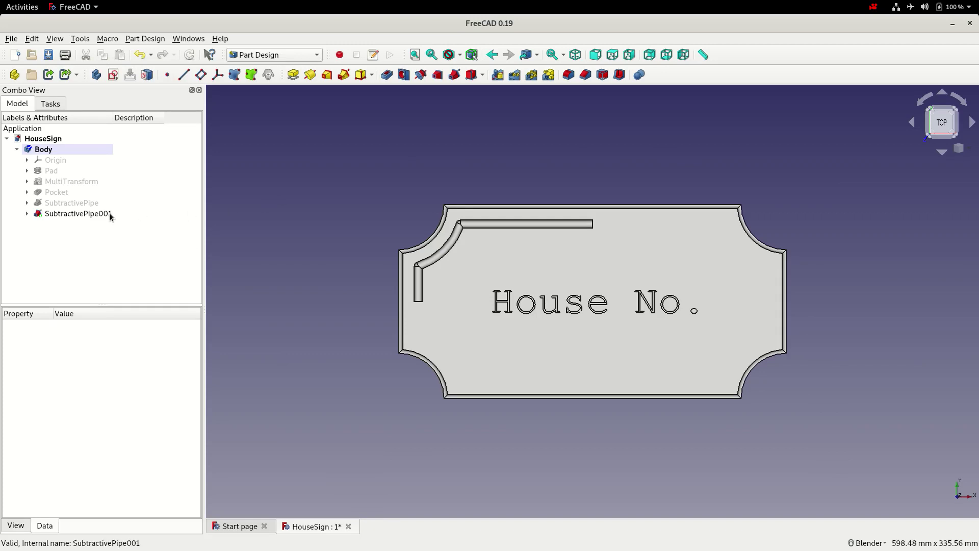
left_click(80, 214)
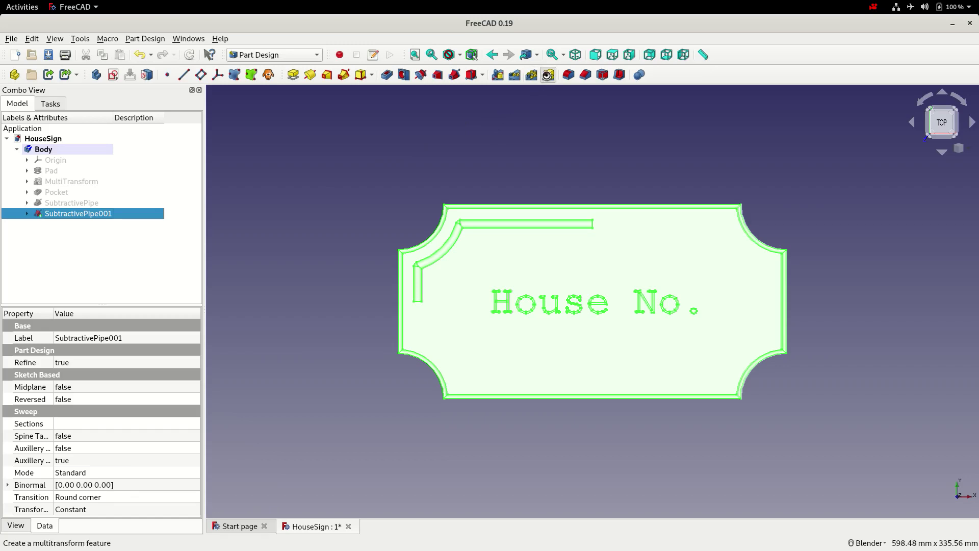
left_click(548, 75)
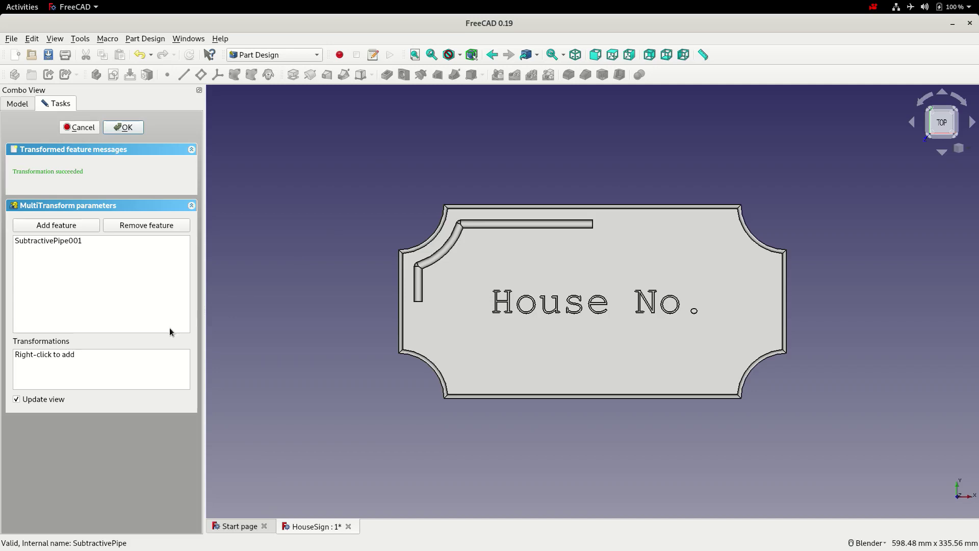
right_click(81, 361)
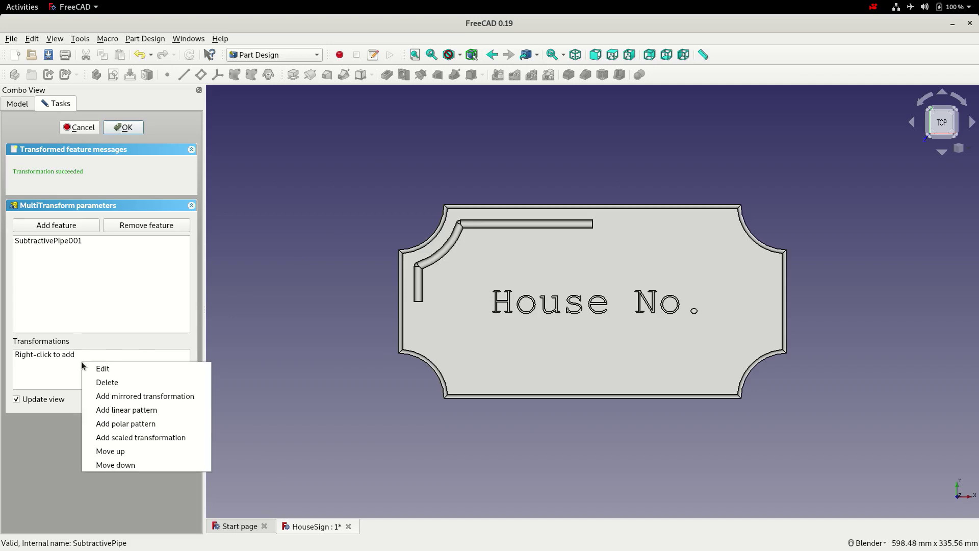
left_click(121, 396)
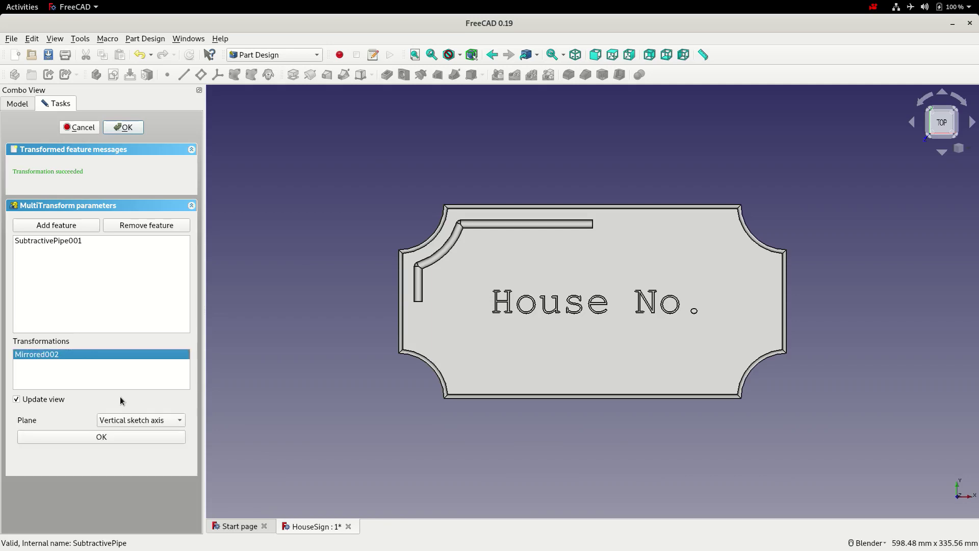
left_click(157, 420)
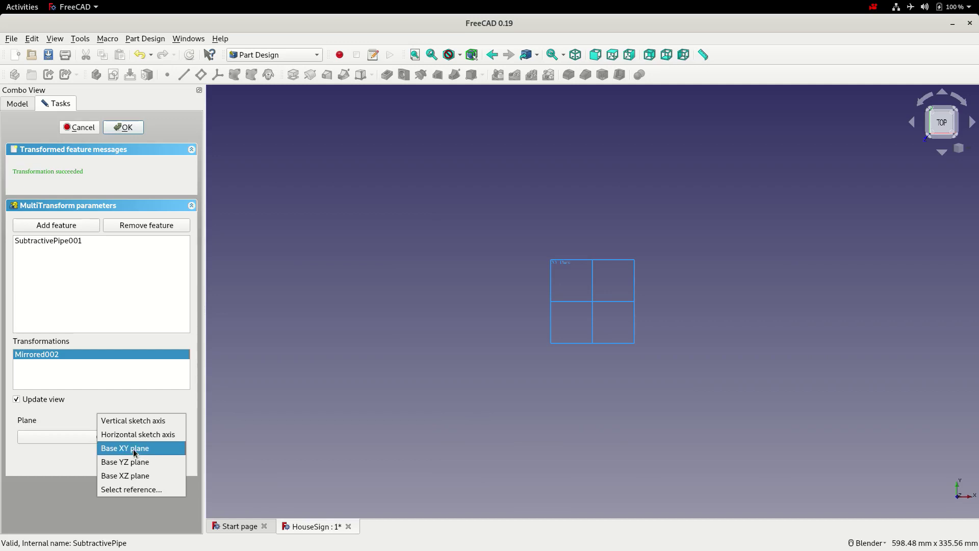
left_click(134, 475)
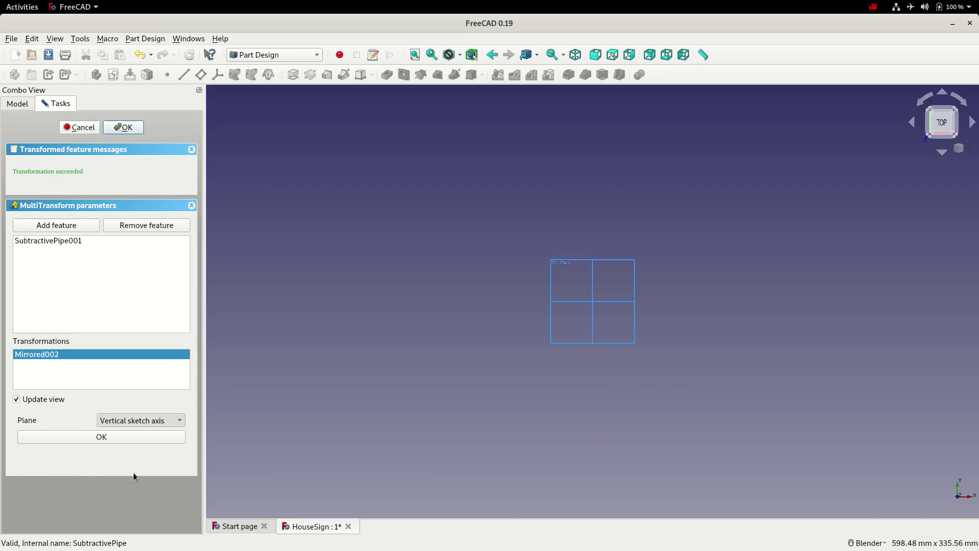
left_click(117, 438)
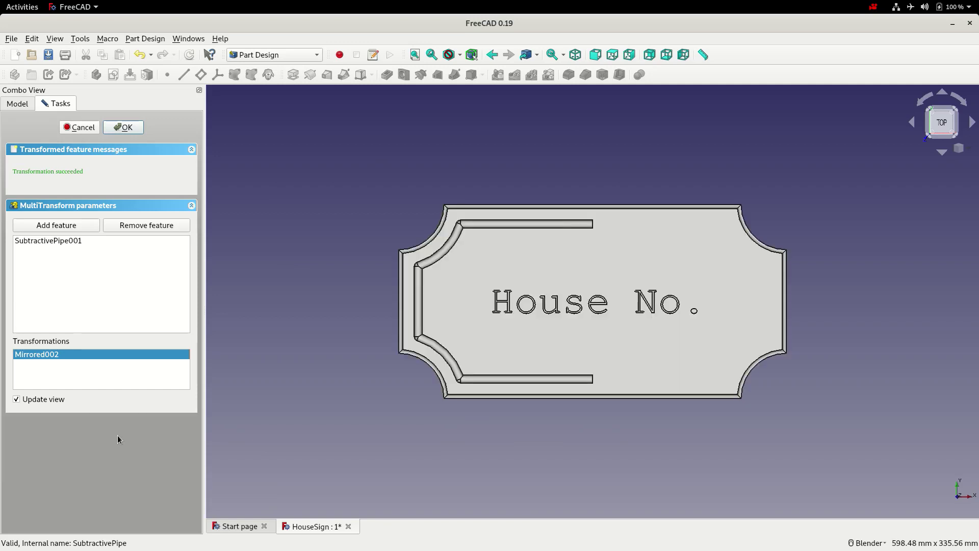
Add a second mirrored transformation about the Base YZ plane, apply the MultiTransform and save the document.
right_click(78, 365)
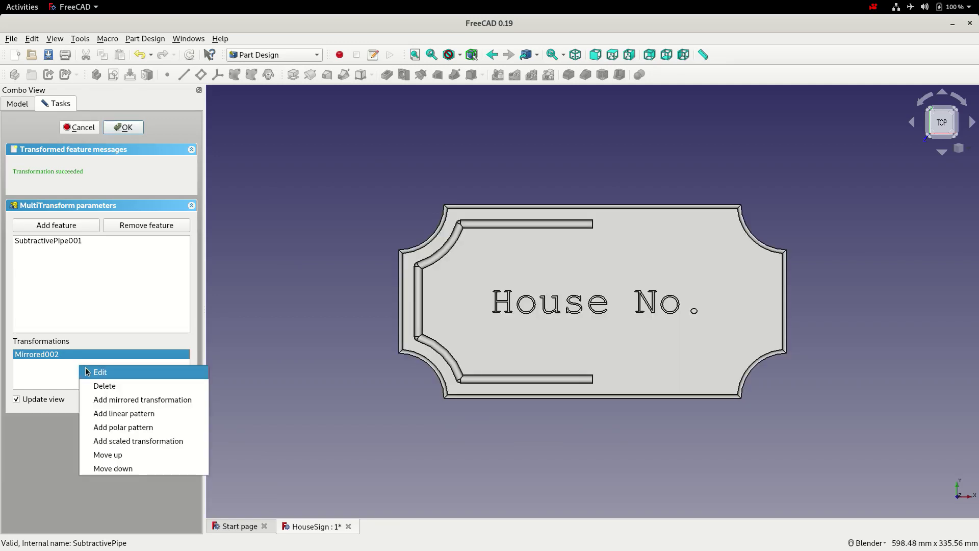
left_click(108, 402)
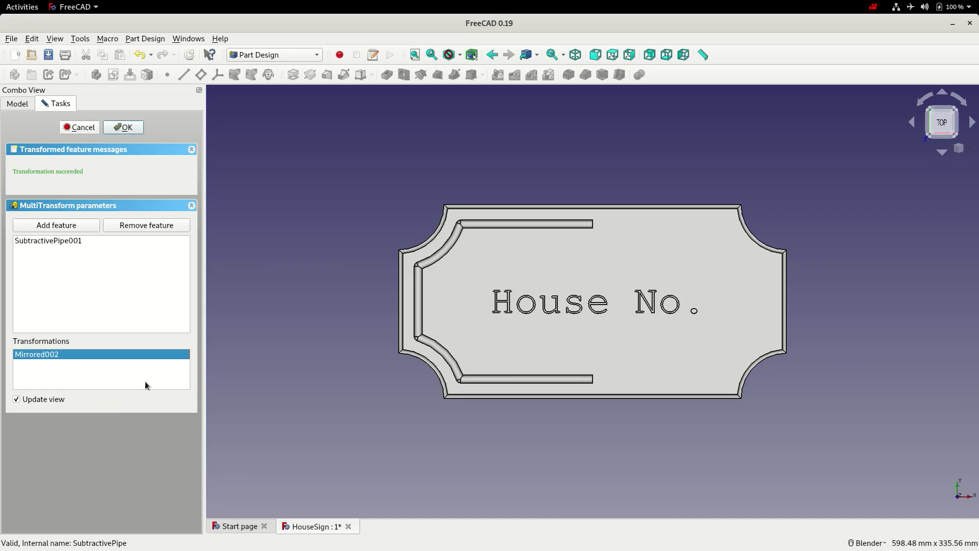
left_click(159, 419)
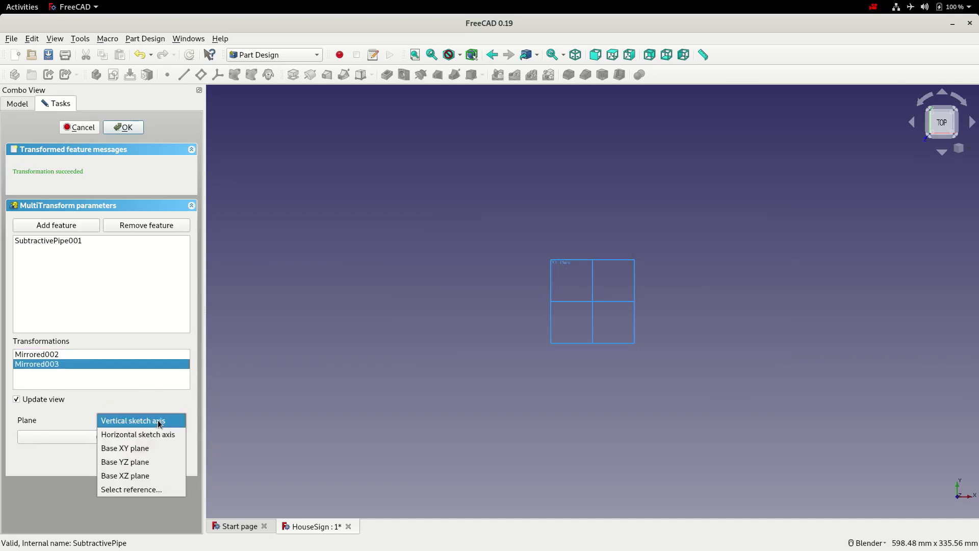
key("Escape")
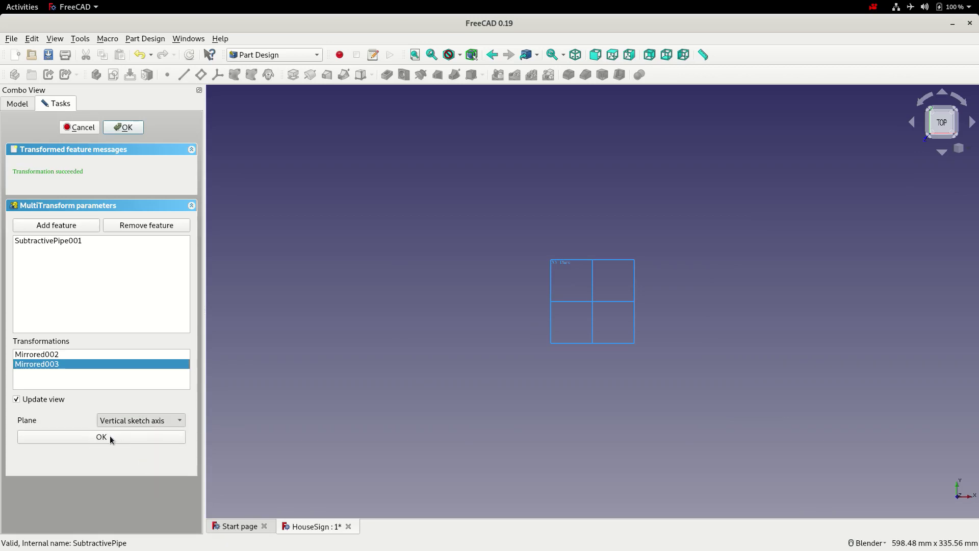
key("Down")
key("Down")
key("Down")
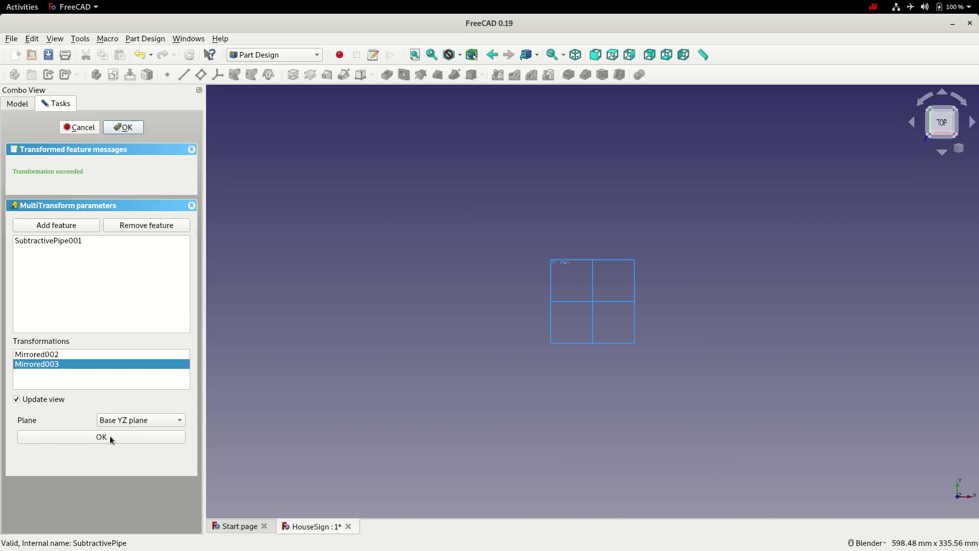
left_click(109, 436)
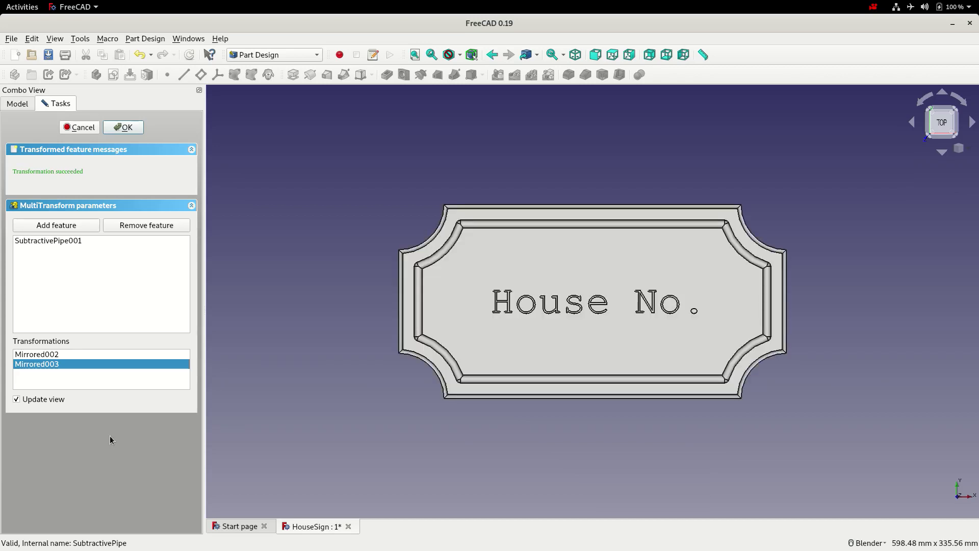
left_click(124, 129)
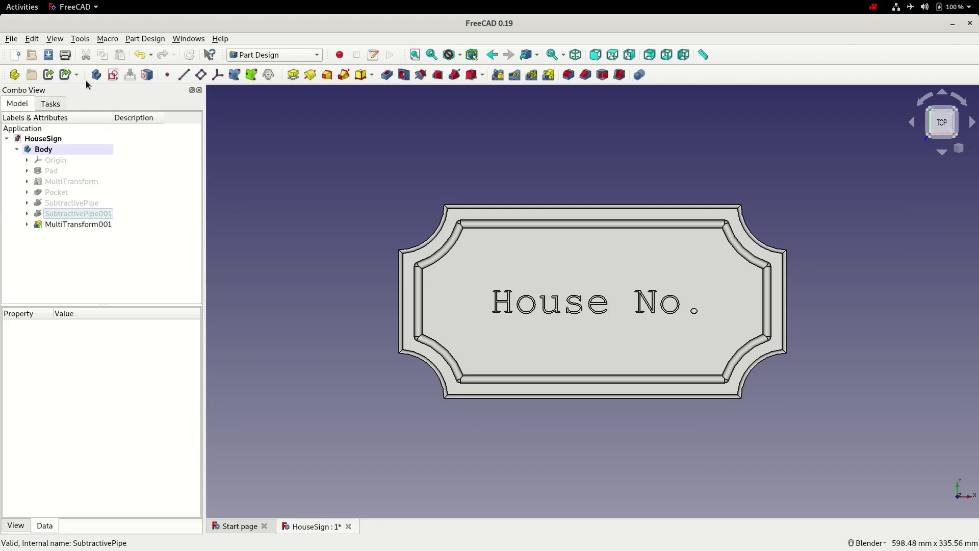
left_click(49, 55)
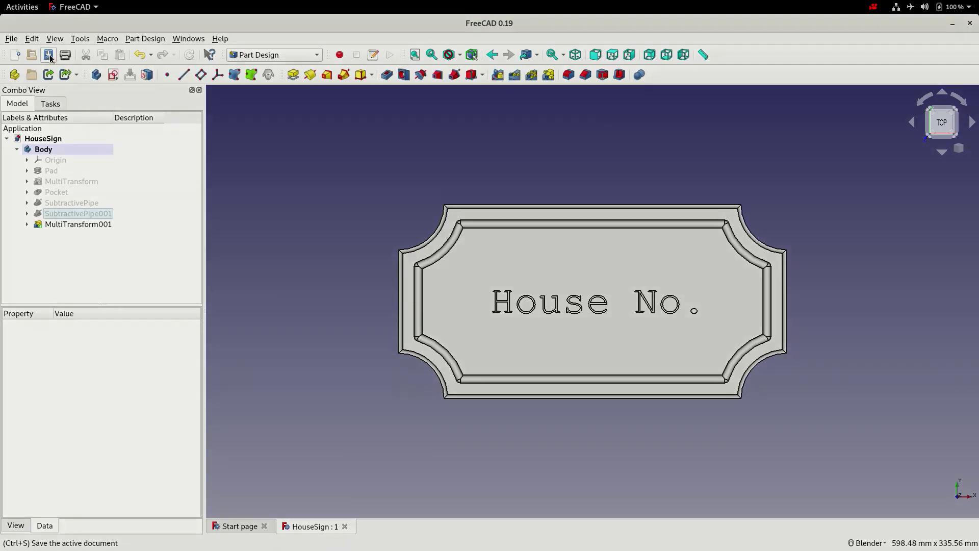